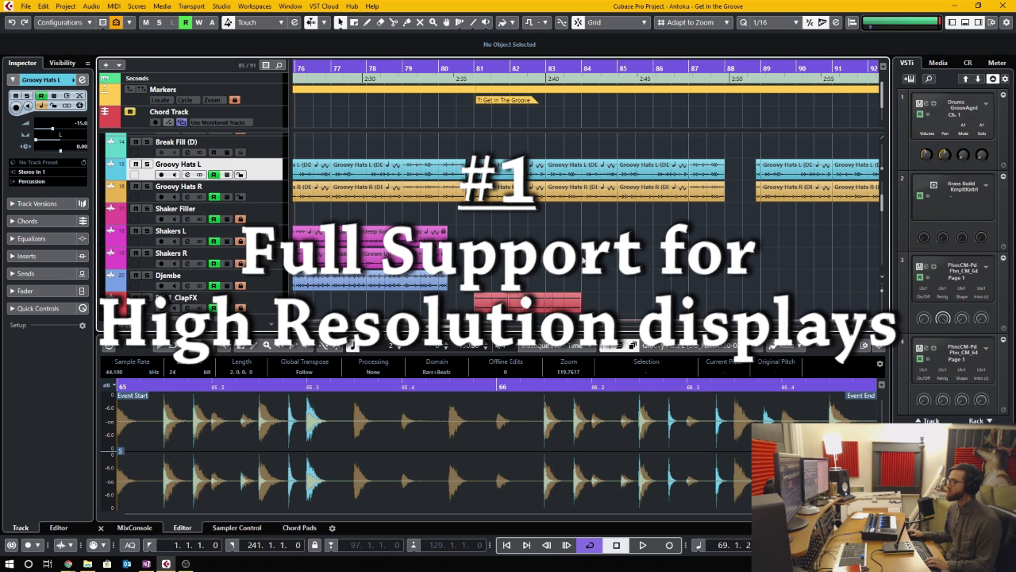
- Examine the Enable HiDPI option in the General preferences and close them
left_click(44, 7)
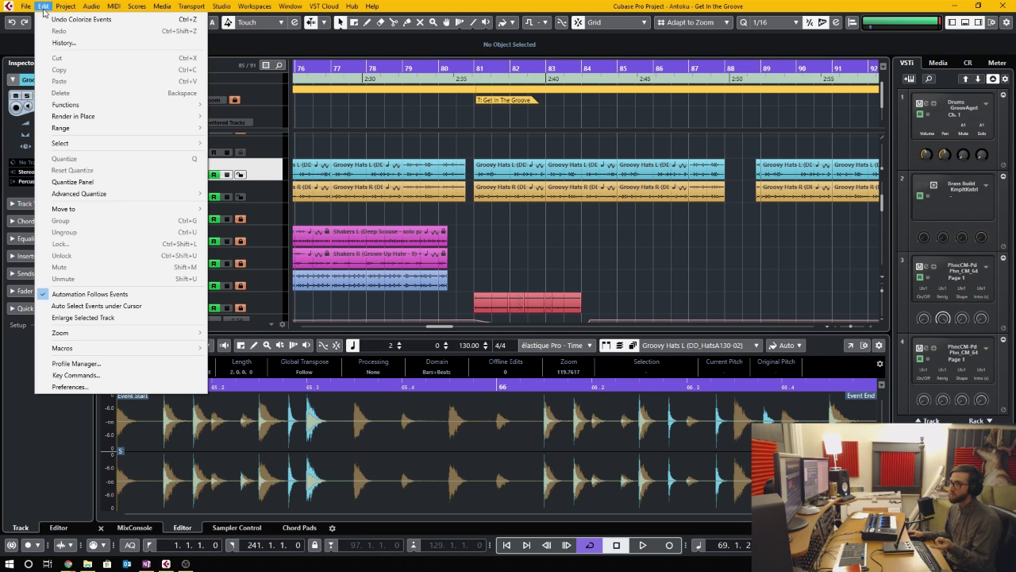
left_click(70, 387)
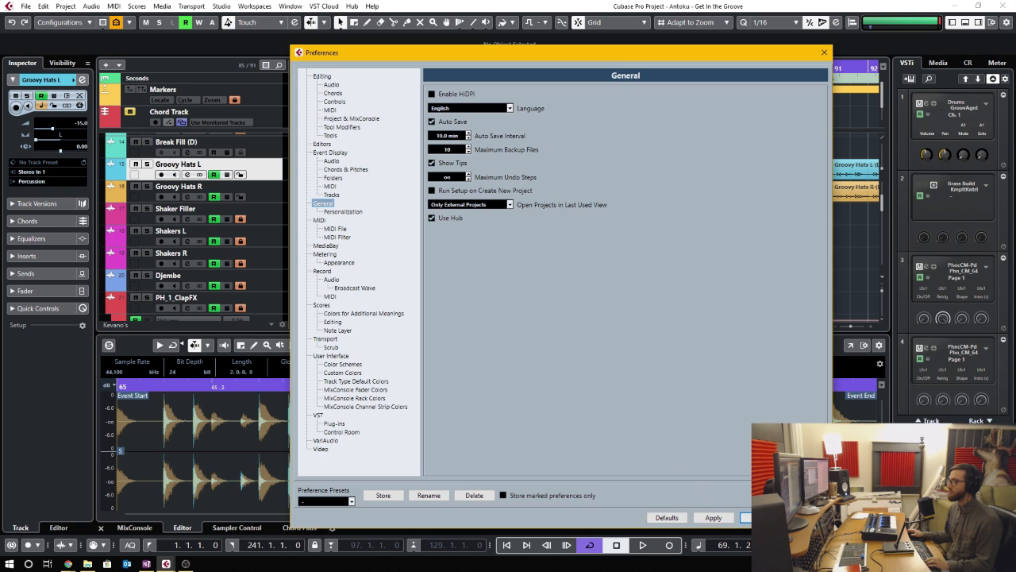
left_click(746, 516)
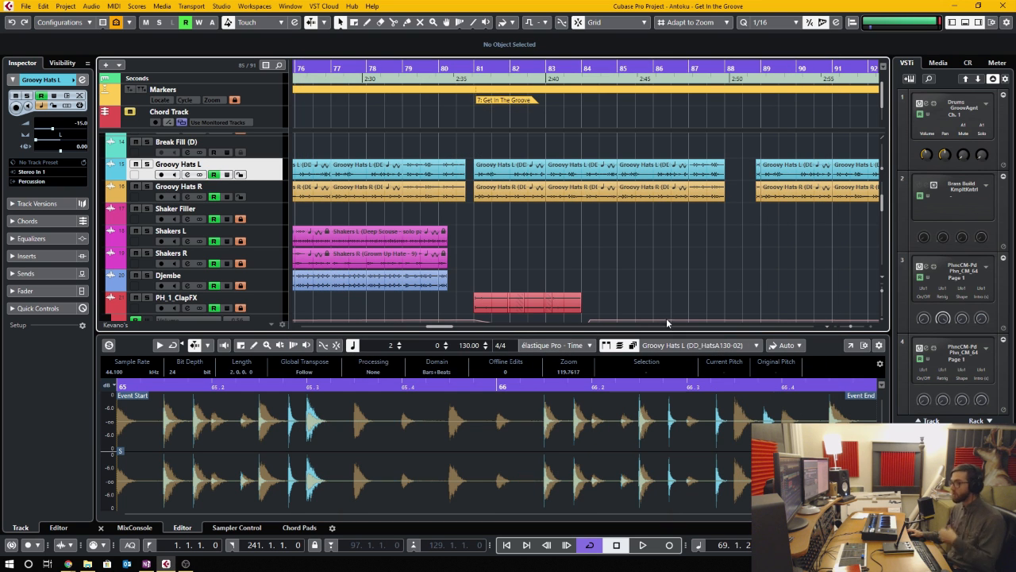
- Open the MixConsole and examine its history and snapshot lists
key("F3")
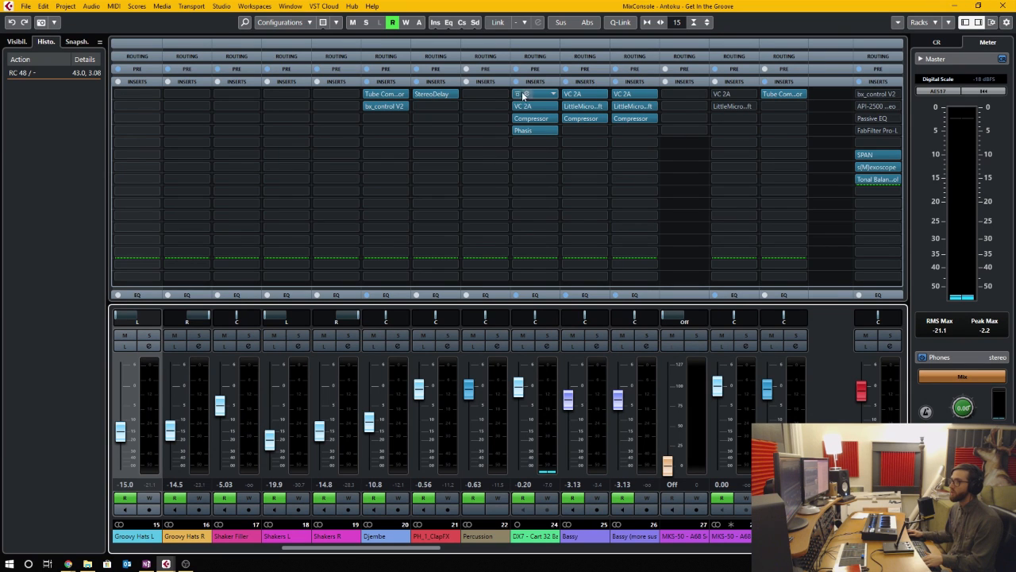
key("F3")
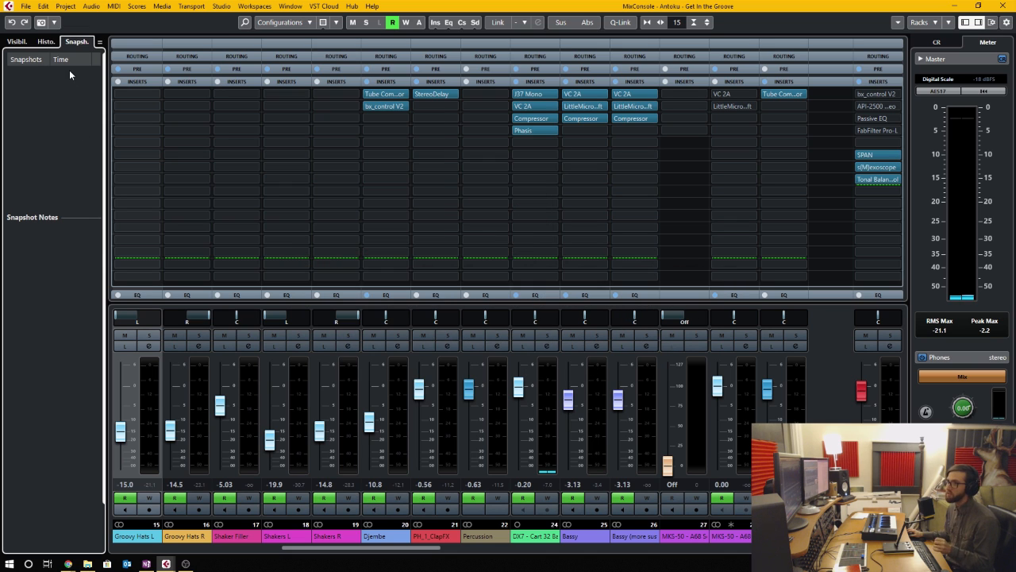
left_click(46, 41)
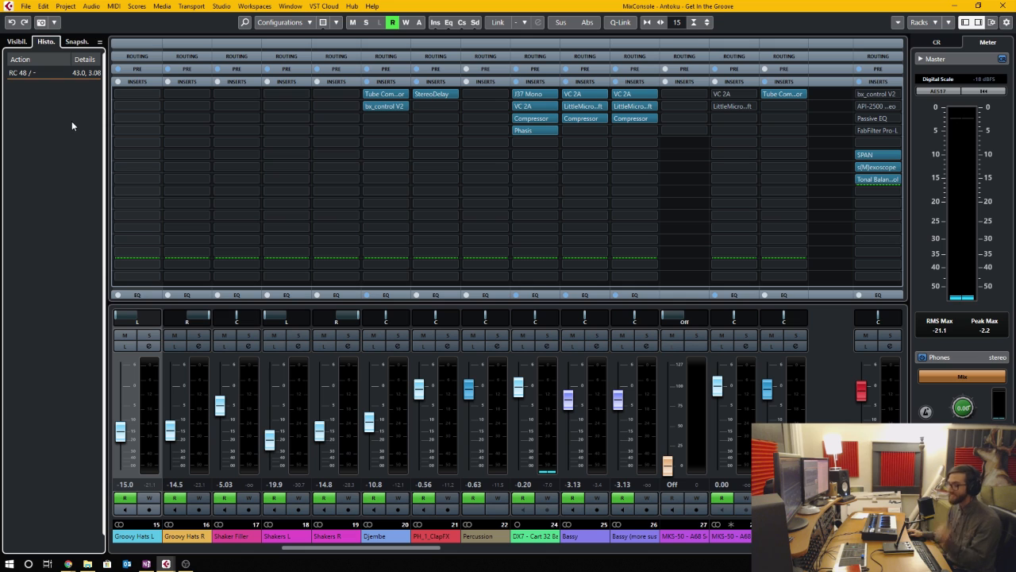
left_click(75, 42)
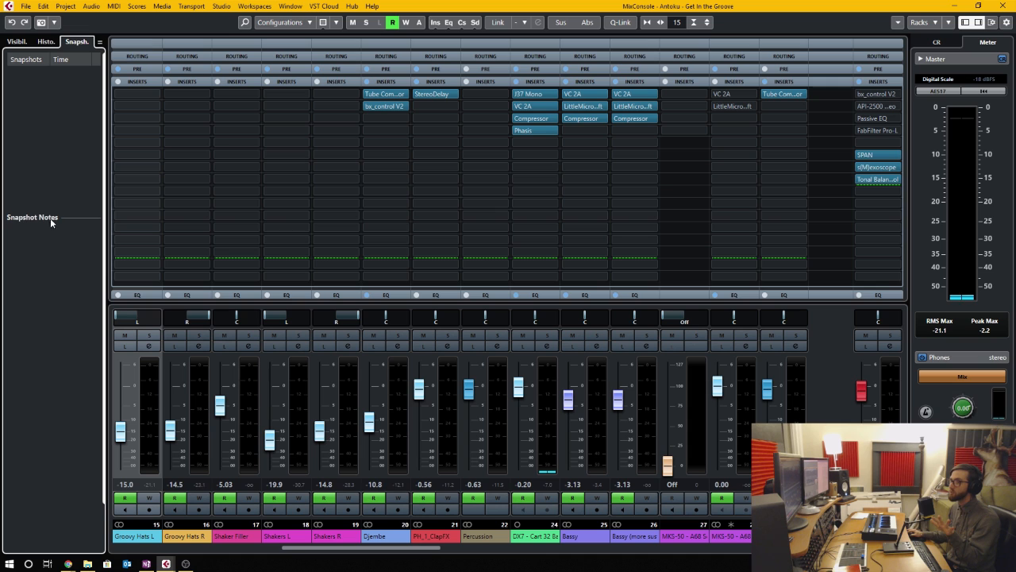
- Save a MixConsole snapshot of the current mix and give it the note "Regular mix"
left_click(41, 23)
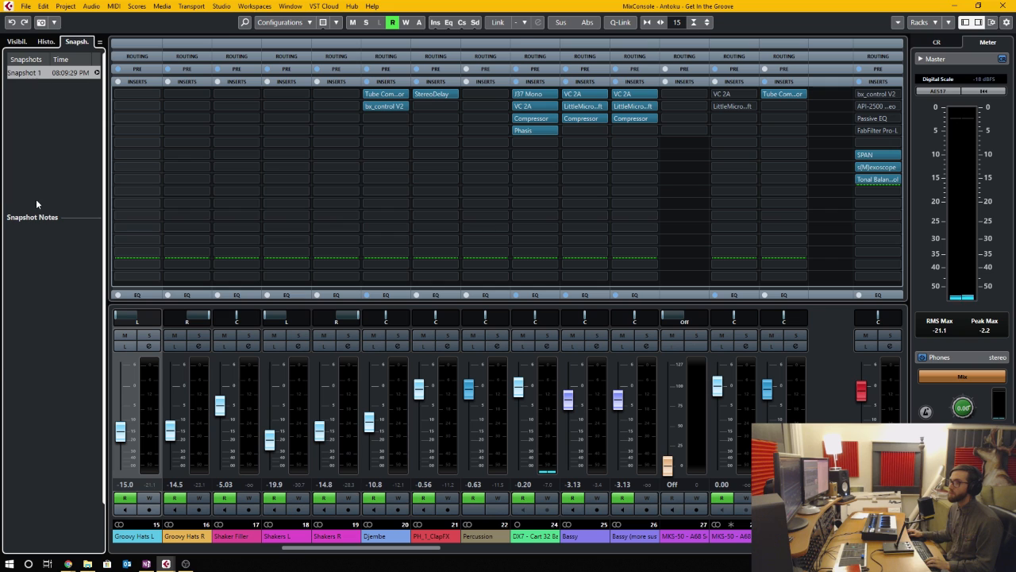
left_click(37, 248)
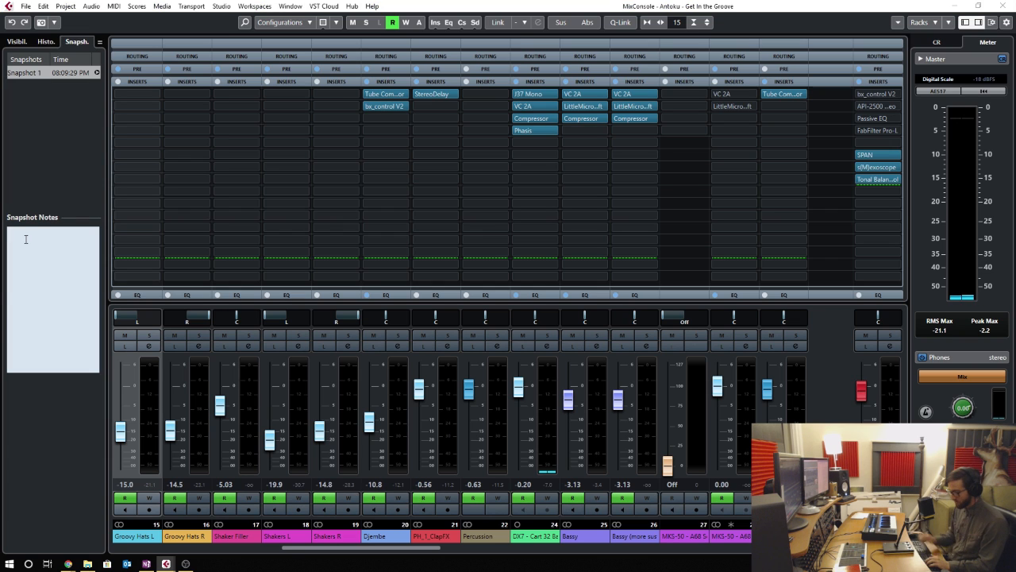
type("Regular ")
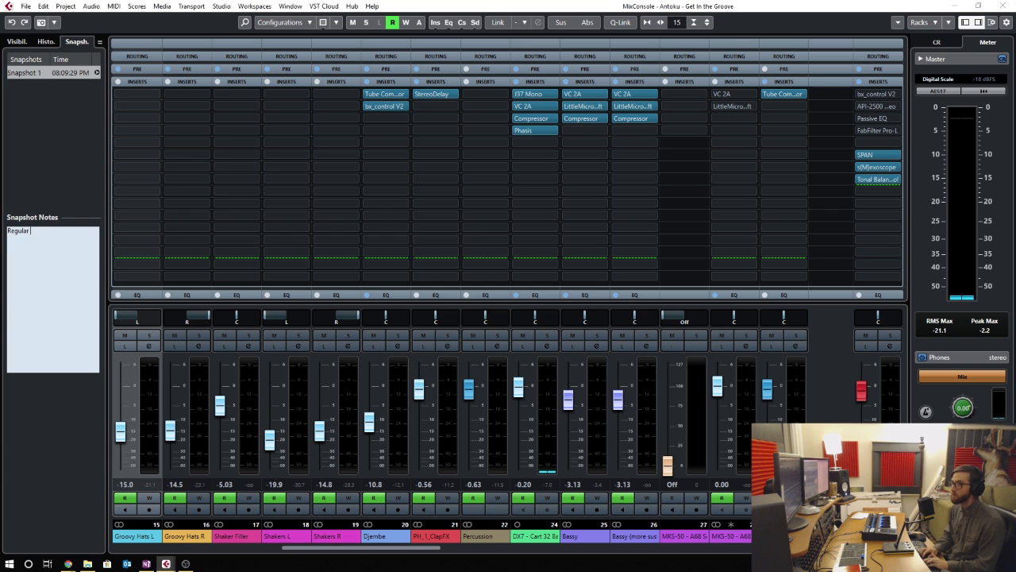
type("mix")
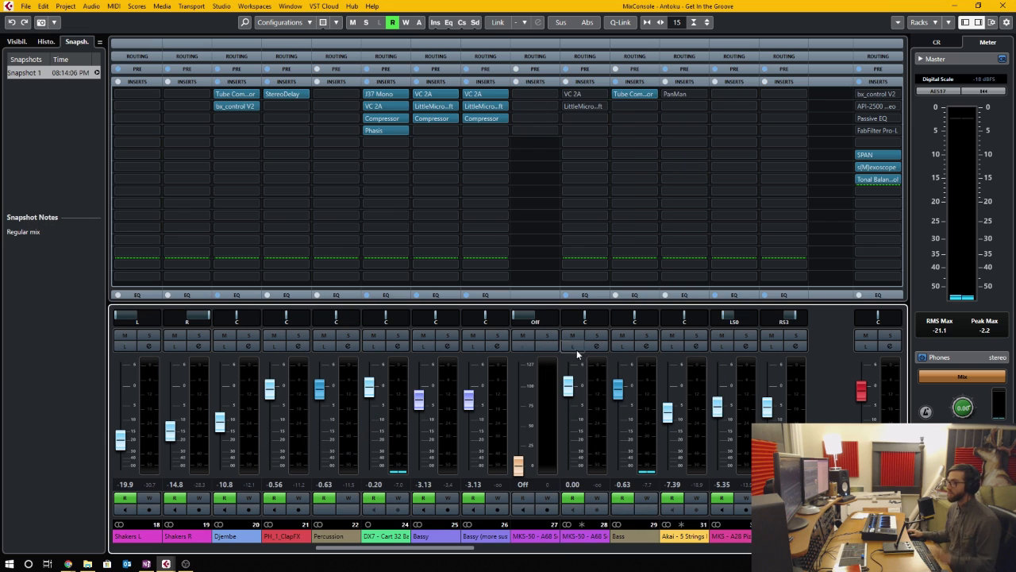
- Lower the Bass channel's fader to -1.43 and bypass its Tube Compressor insert
left_click_drag(620, 397, 622, 402)
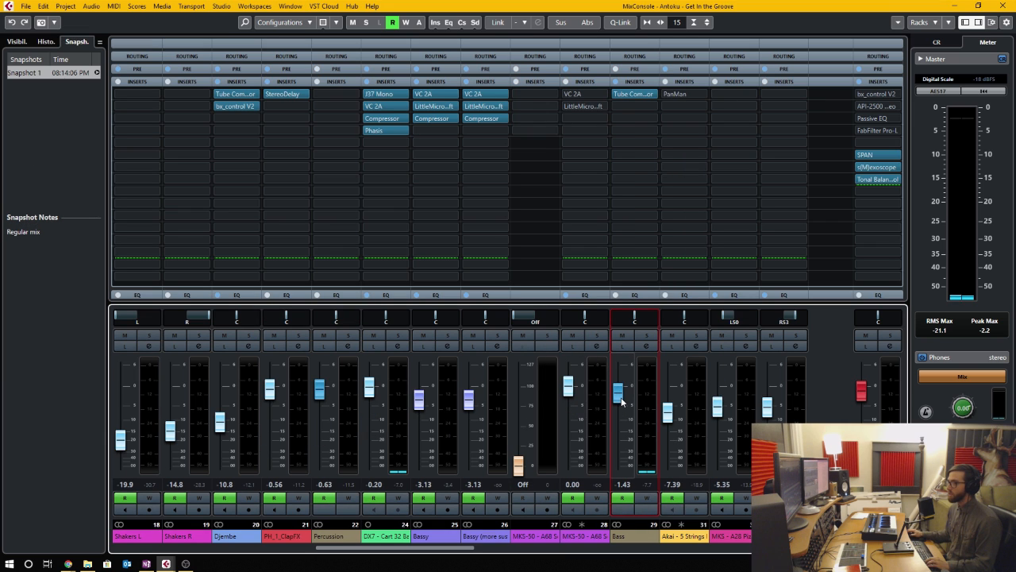
left_click(619, 94)
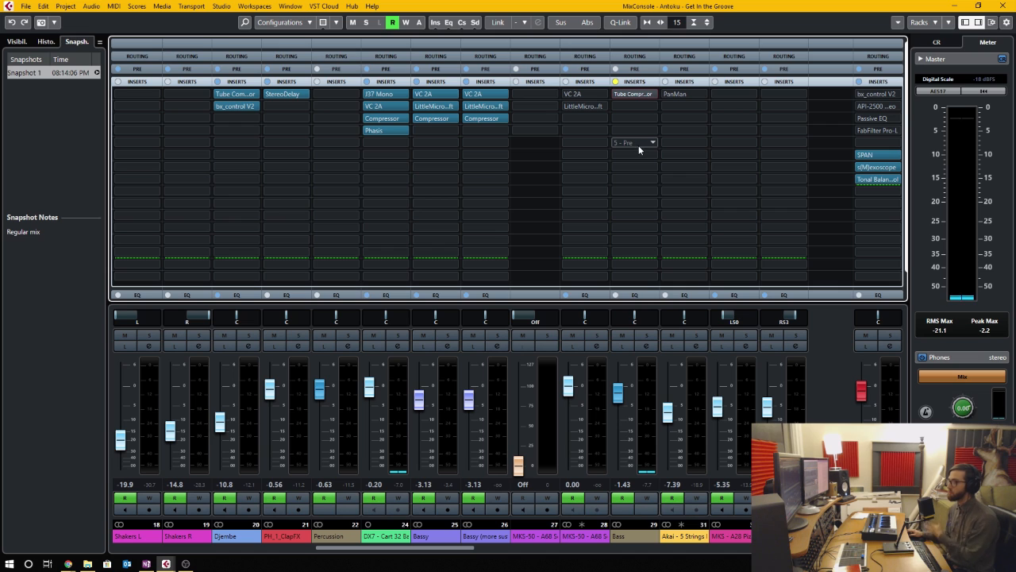
- Save a second MixConsole snapshot with the note "- Bass" and "no SC on Bass"
left_click(41, 22)
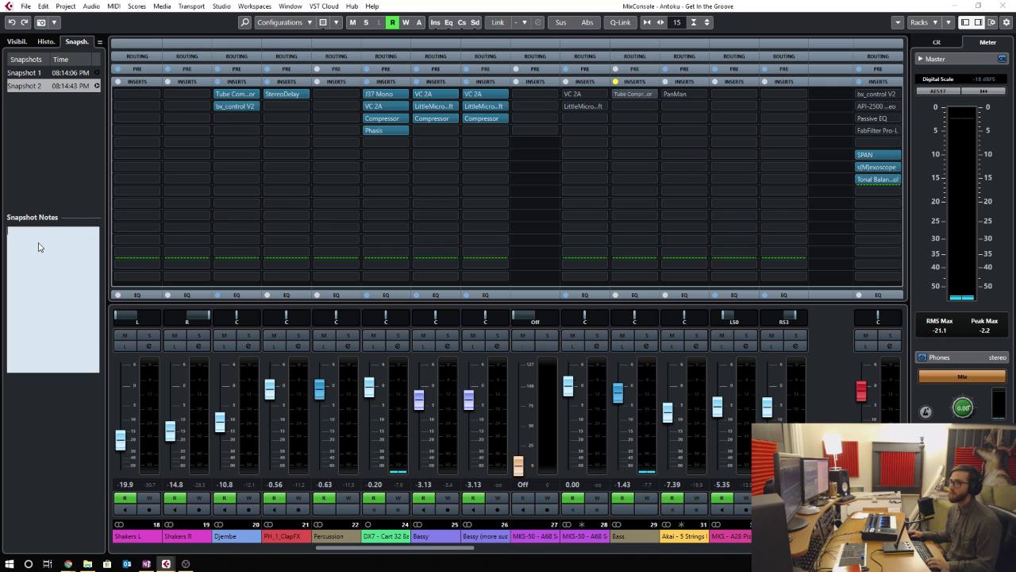
left_click(45, 244)
type("Bypa")
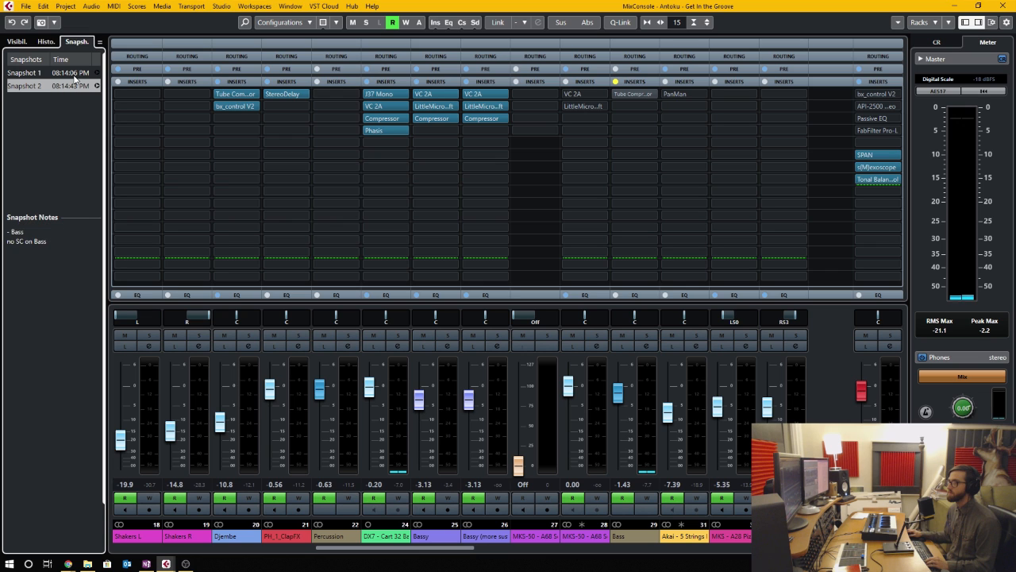
- Recall Snapshot 1, accepting the deletion of insert automation, and select Snapshot 2 to show its notes
left_click(74, 75)
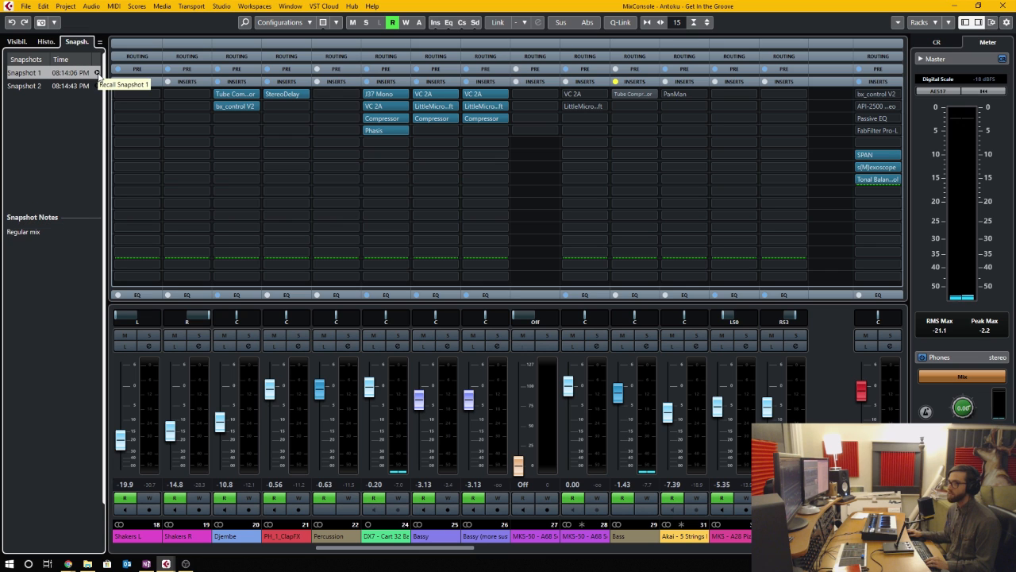
left_click(98, 73)
left_click(486, 306)
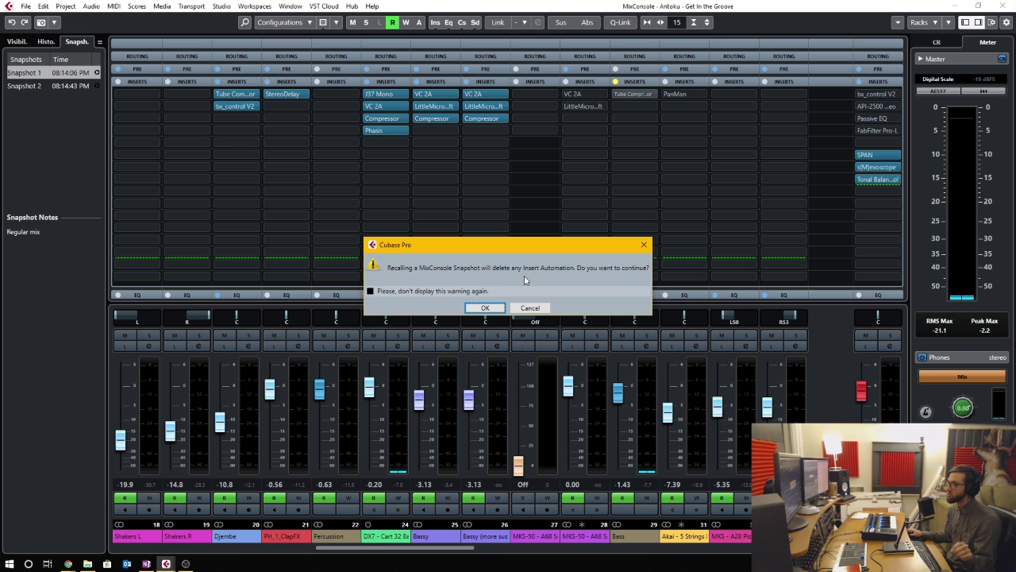
left_click(491, 309)
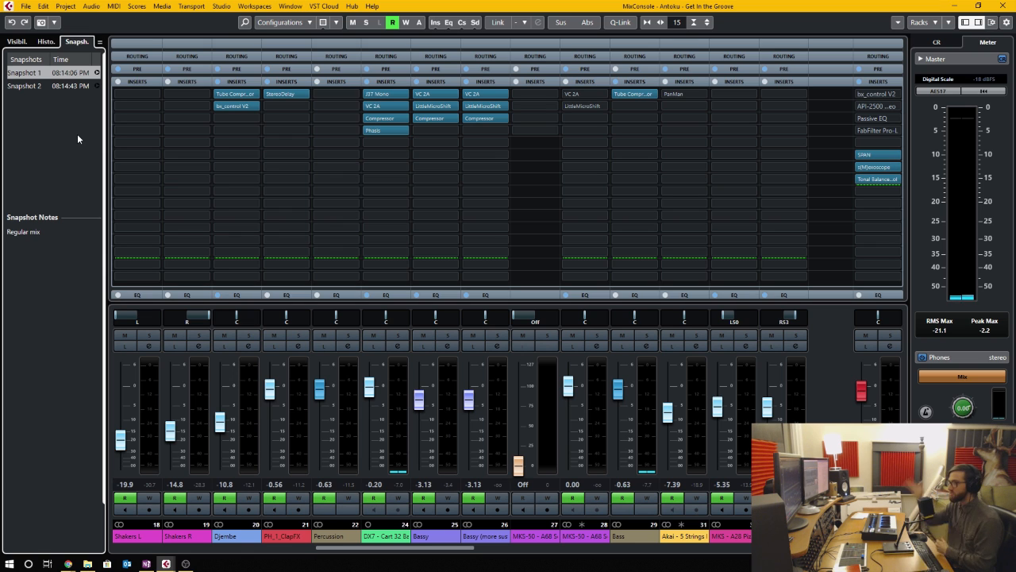
left_click(28, 86)
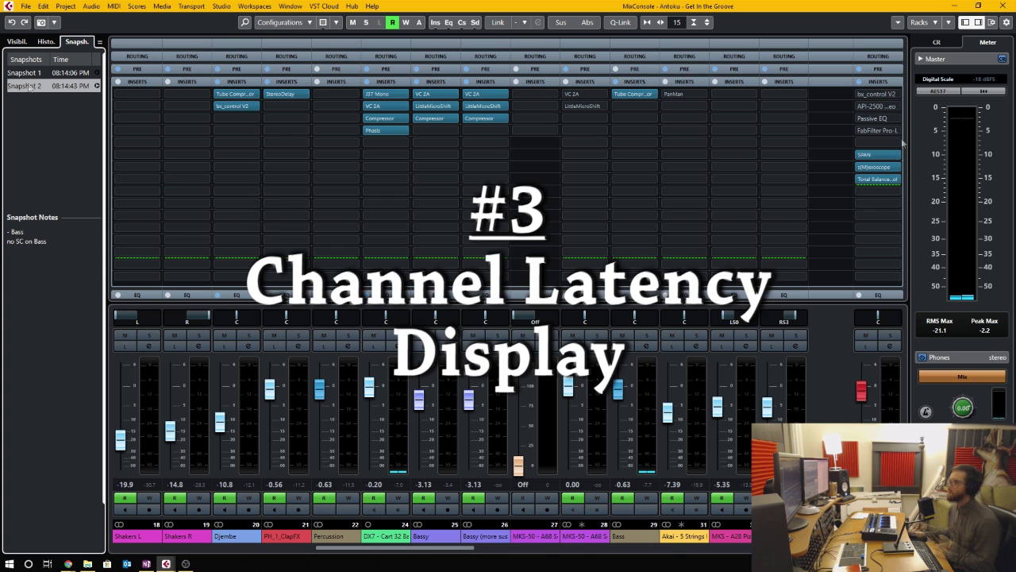
- Show channel latencies in the MixConsole and inspect the latency overview of the DX7 - Cart 32 Bass channel
left_click(991, 23)
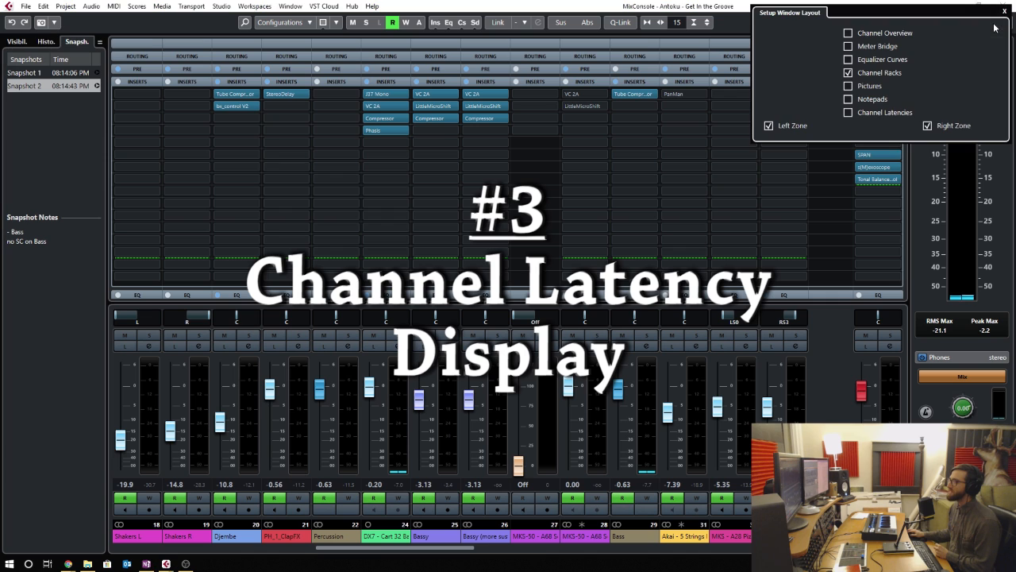
left_click(849, 113)
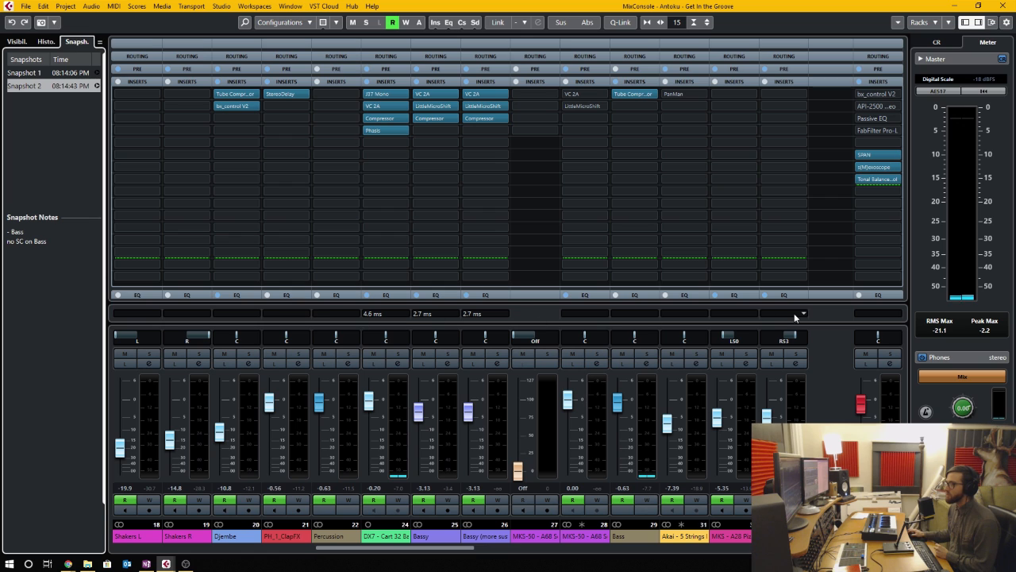
left_click(404, 314)
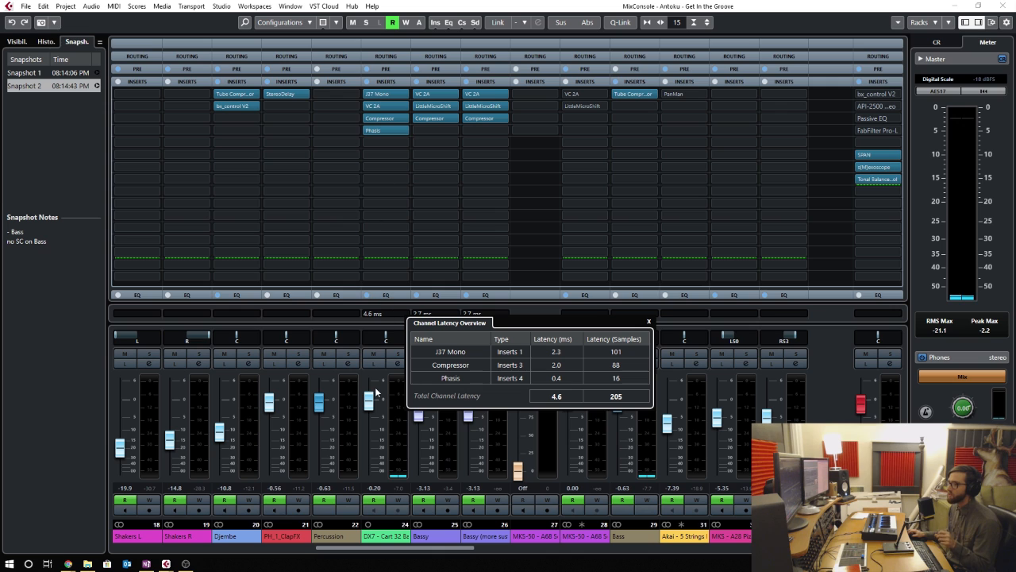
left_click(405, 315)
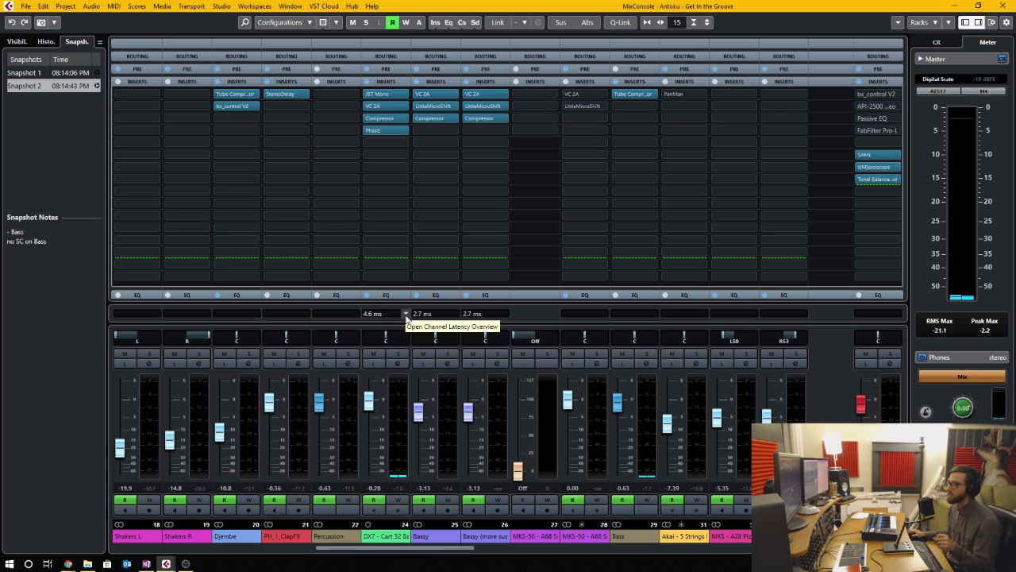
left_click(406, 314)
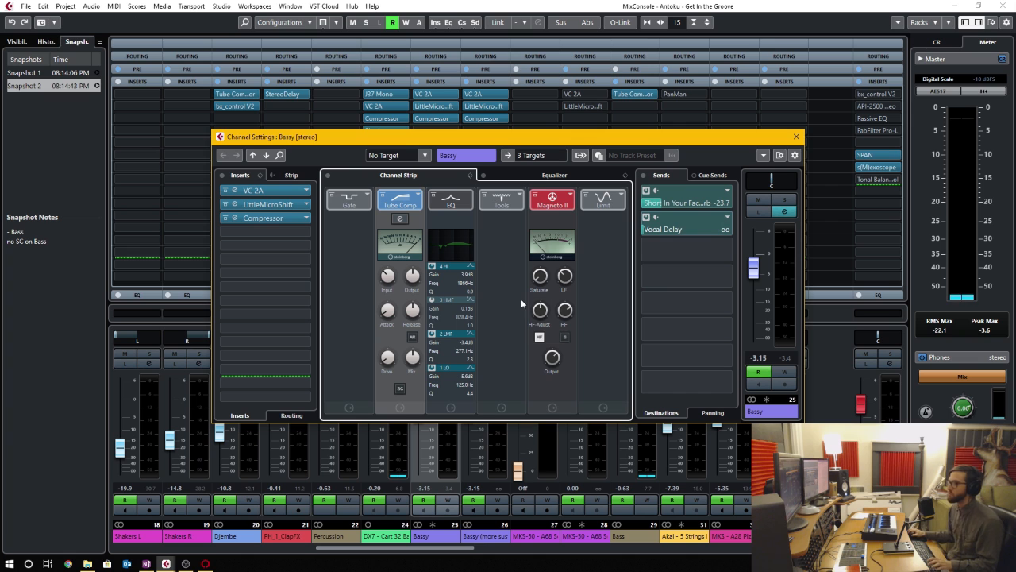
mouse_move(562, 204)
left_mouse_down()
mouse_move(355, 198)
mouse_move(553, 202)
left_mouse_up()
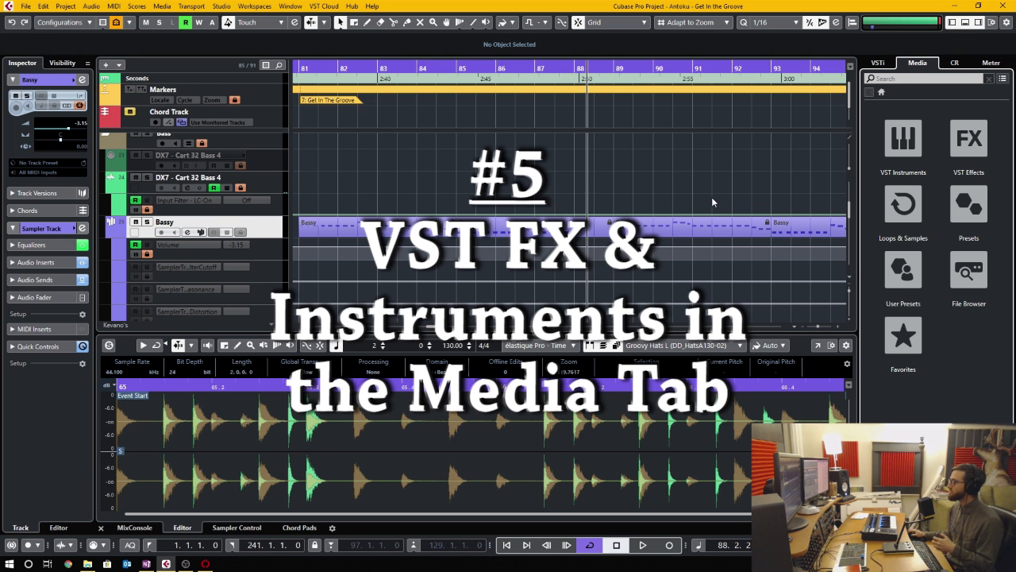
- Add the RC 24 effect from the VST Effects library to the Bassy track as an insert
left_click(970, 147)
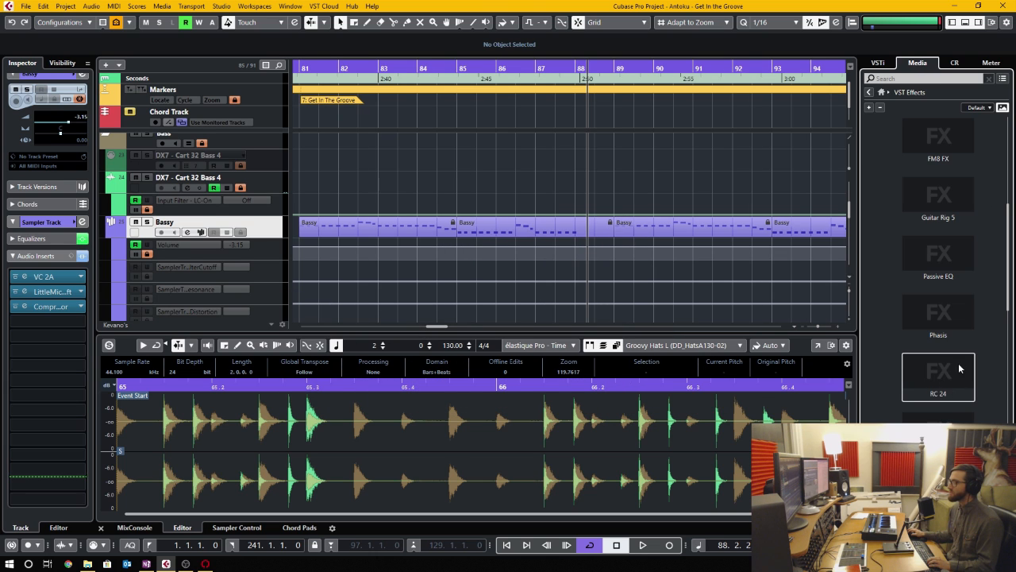
left_click_drag(959, 367, 251, 192)
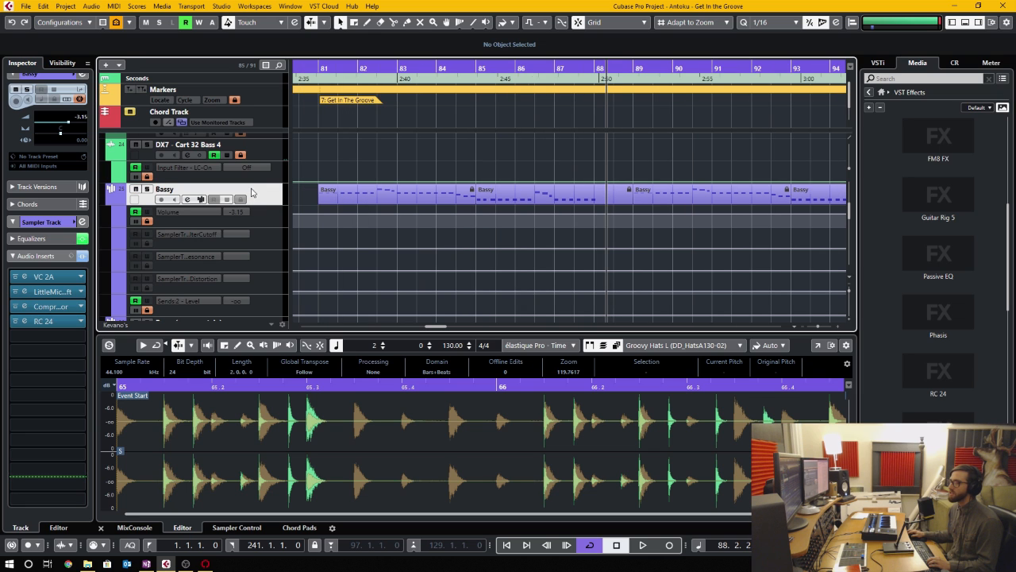
- Open Bassy's RC 24 insert and add its plug-in picture to the media rack
left_click(70, 321)
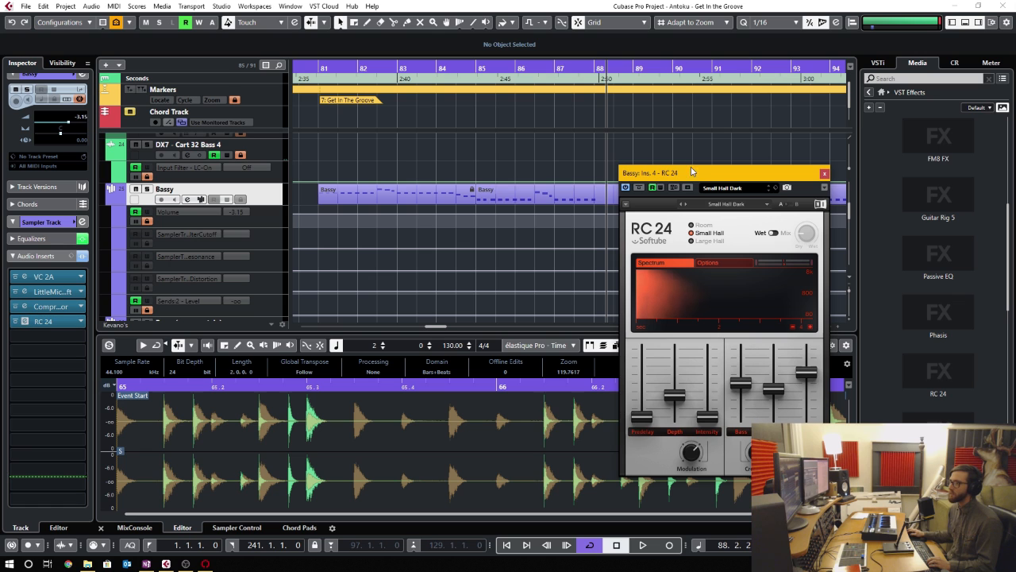
left_click_drag(692, 172, 436, 106)
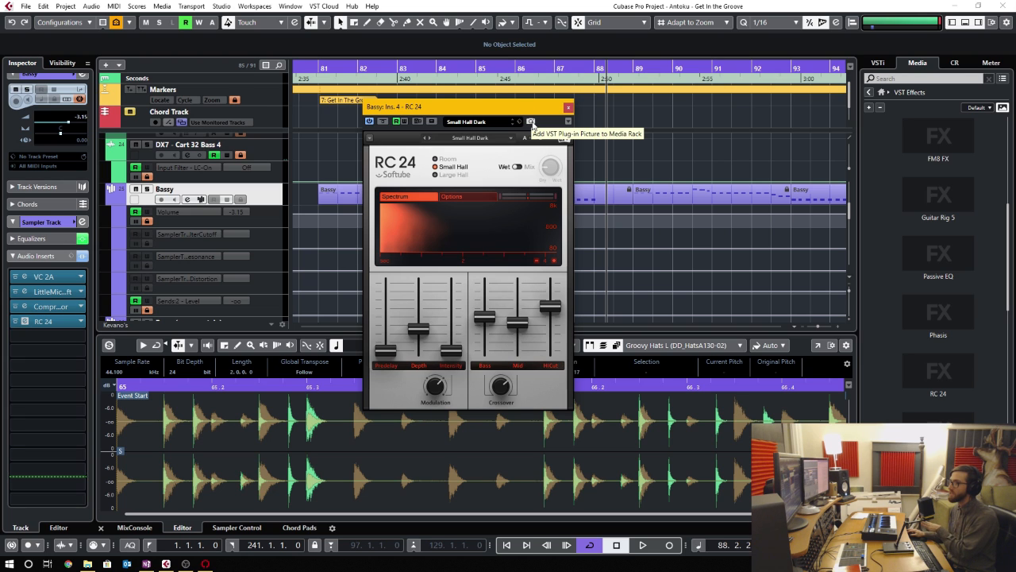
left_click(531, 122)
- Create a new FX channel with RC 24 from the media rack, below the FX group channel
scroll(945, 319, "down", 2)
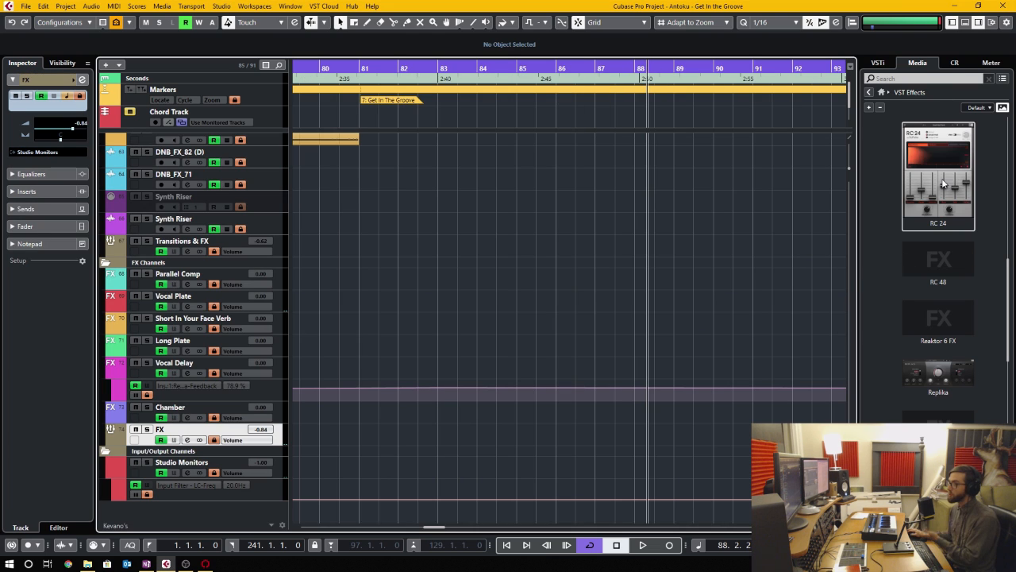
left_click_drag(946, 156, 255, 503)
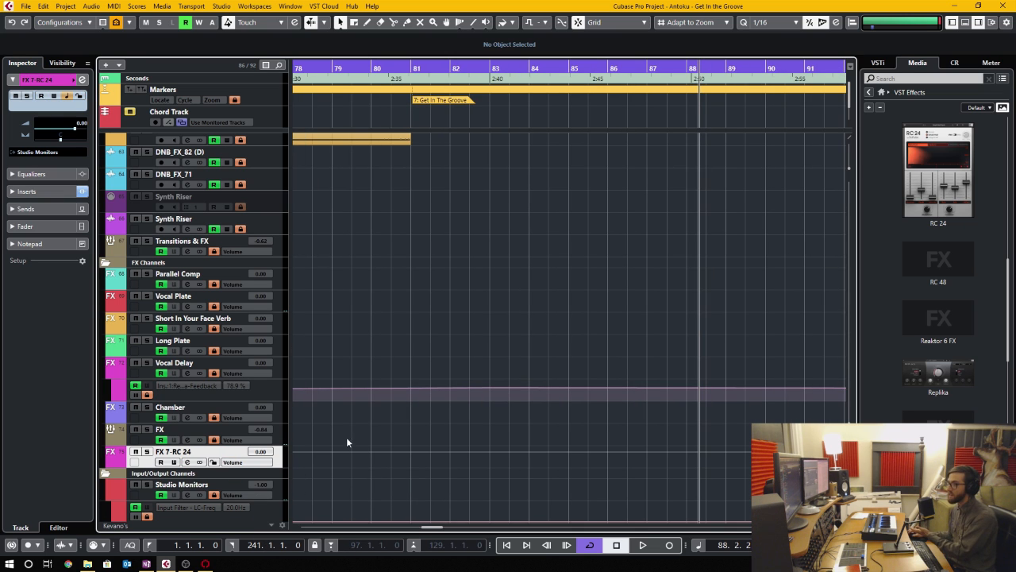
left_click(188, 462)
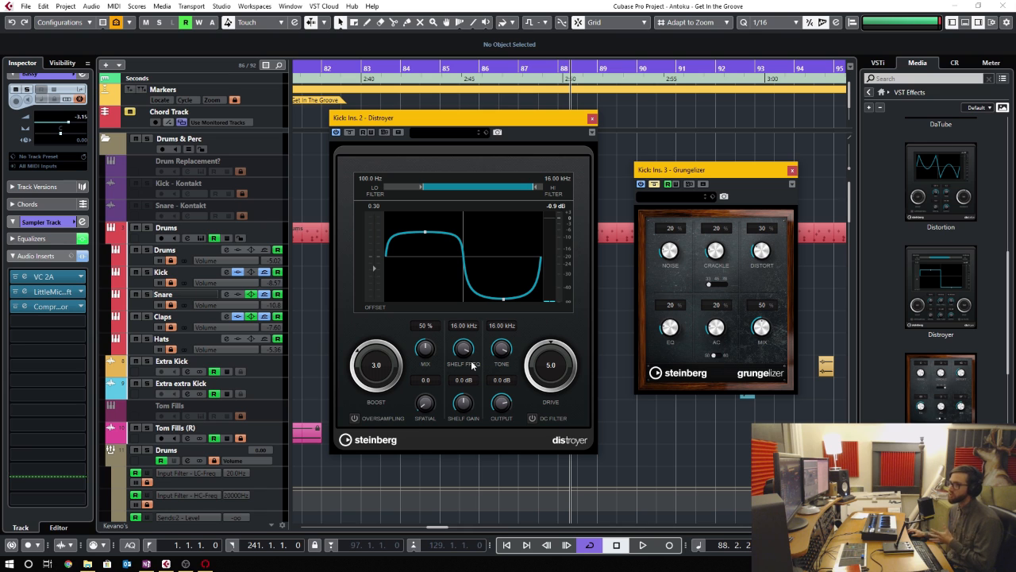
- Set the Kick's Distroyer insert to a low filter of 149.5 Hz, a drive of 6.3 and a mix of 86 %
left_click_drag(441, 64, 431, 77)
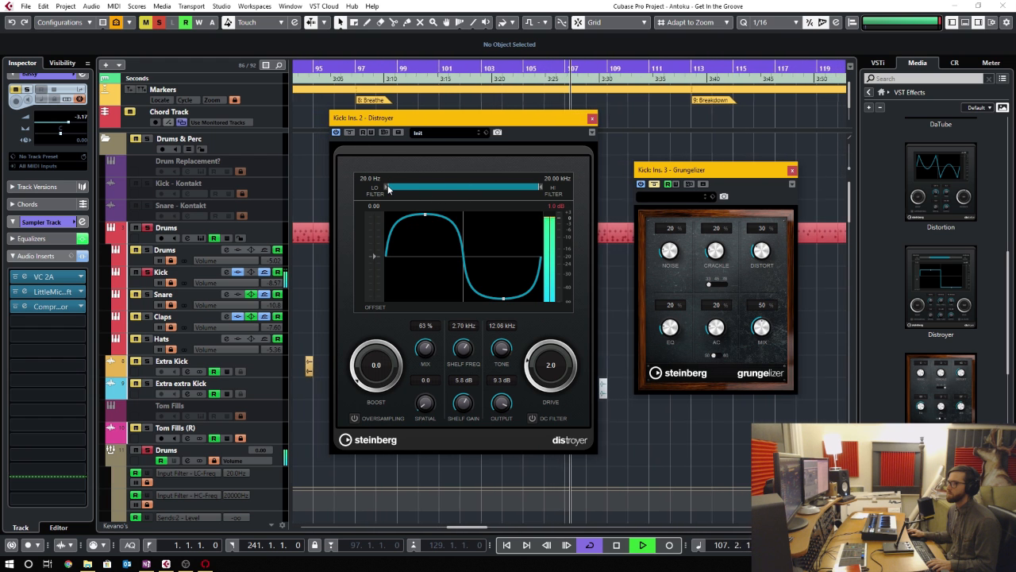
left_click_drag(386, 186, 436, 219)
left_click_drag(425, 354, 427, 374)
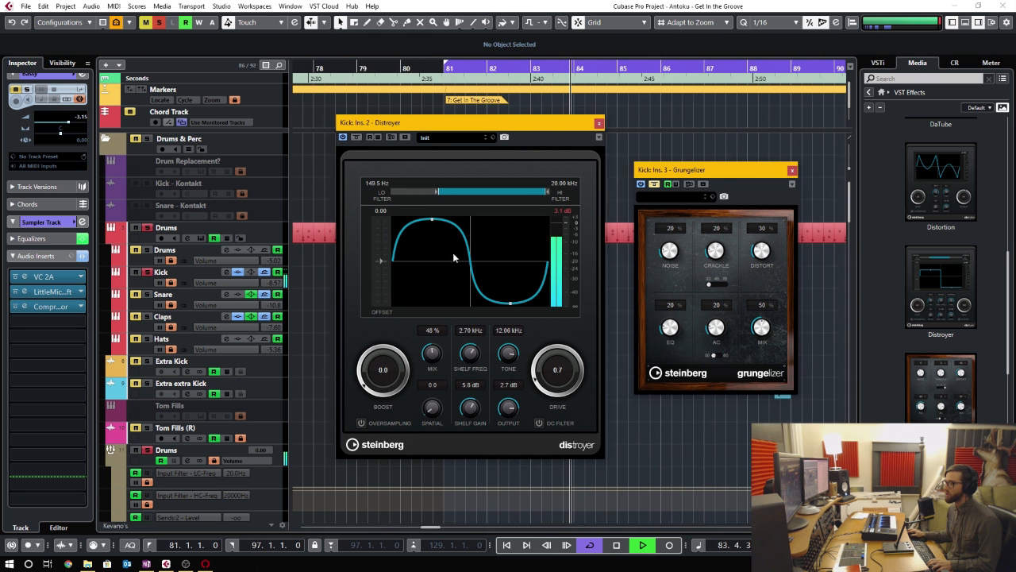
left_click_drag(570, 397, 564, 330)
left_click_drag(432, 355, 433, 336)
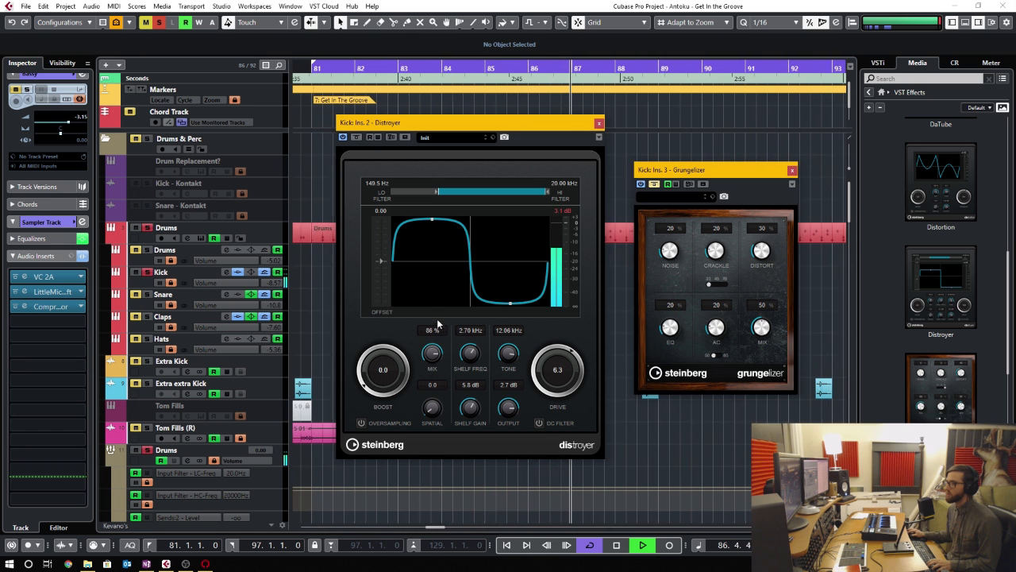
- Adjust the Kick's Distroyer to boost 0.6, drive 4.4, mix 100 %, shelf 3.09 kHz at -1.7 dB and tone 15.64 kHz, and lower its output
left_click_drag(550, 382, 549, 391)
left_click_drag(406, 388, 407, 378)
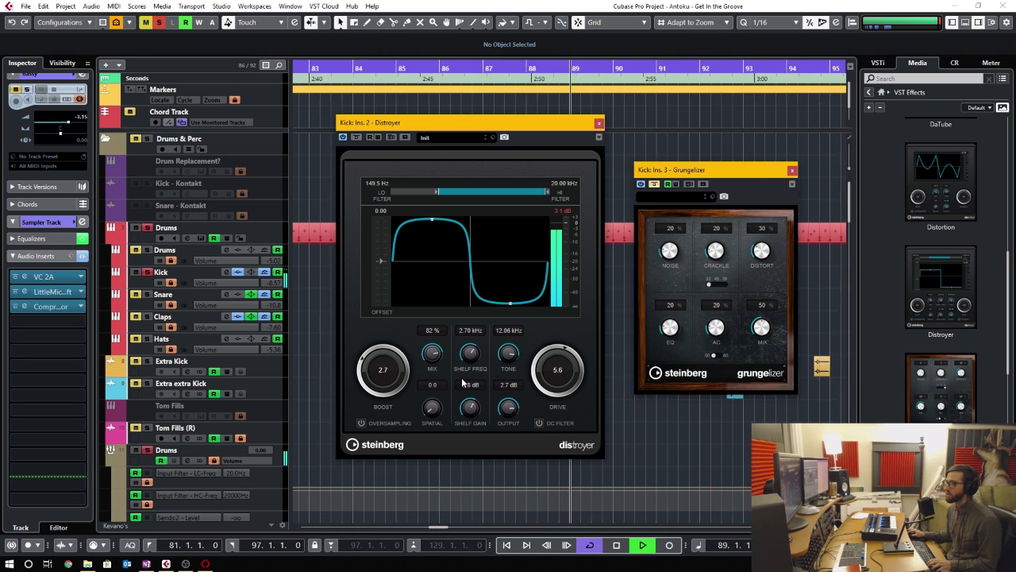
left_click_drag(508, 395, 472, 407)
left_click_drag(476, 365, 477, 362)
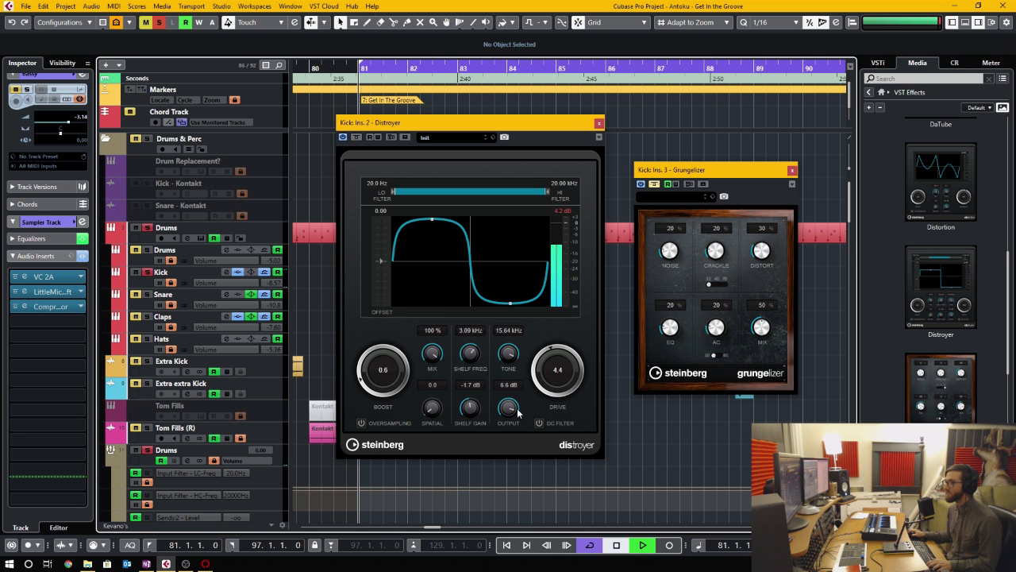
left_click_drag(508, 415, 508, 418)
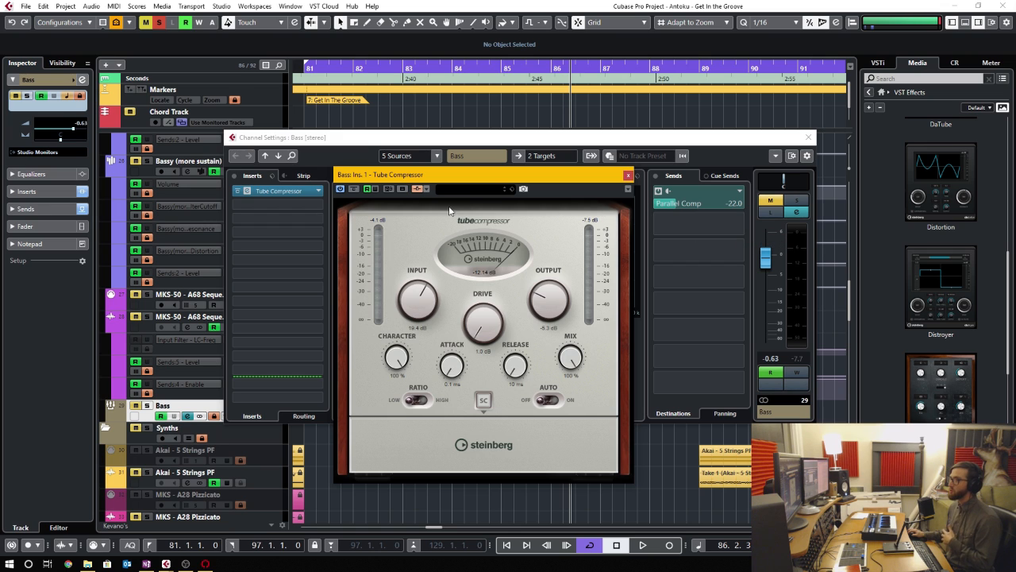
- Review the side-chain inputs of the Bass track's Tube Compressor and open the channel settings of its Kick source
left_click(426, 192)
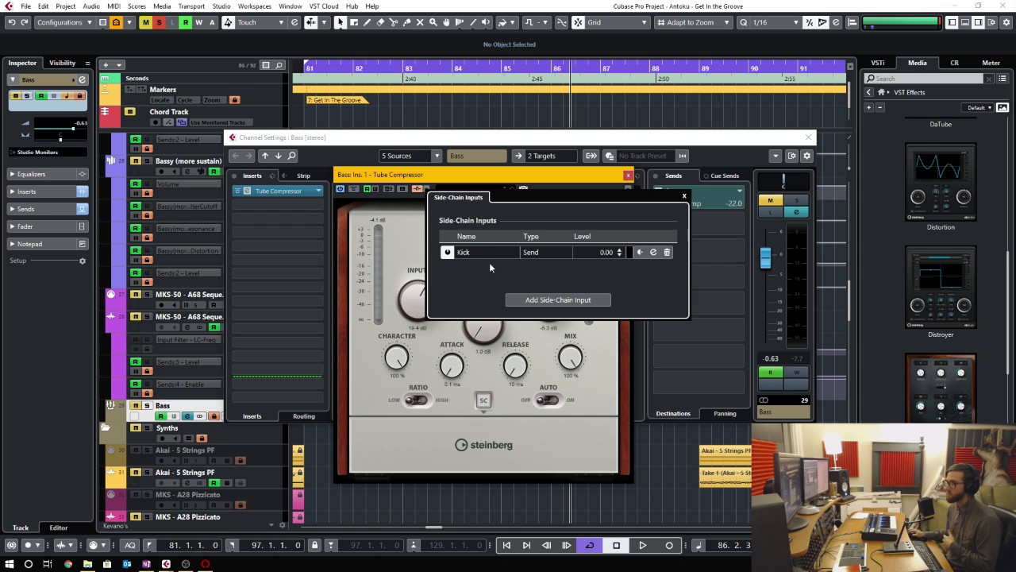
left_click(655, 252)
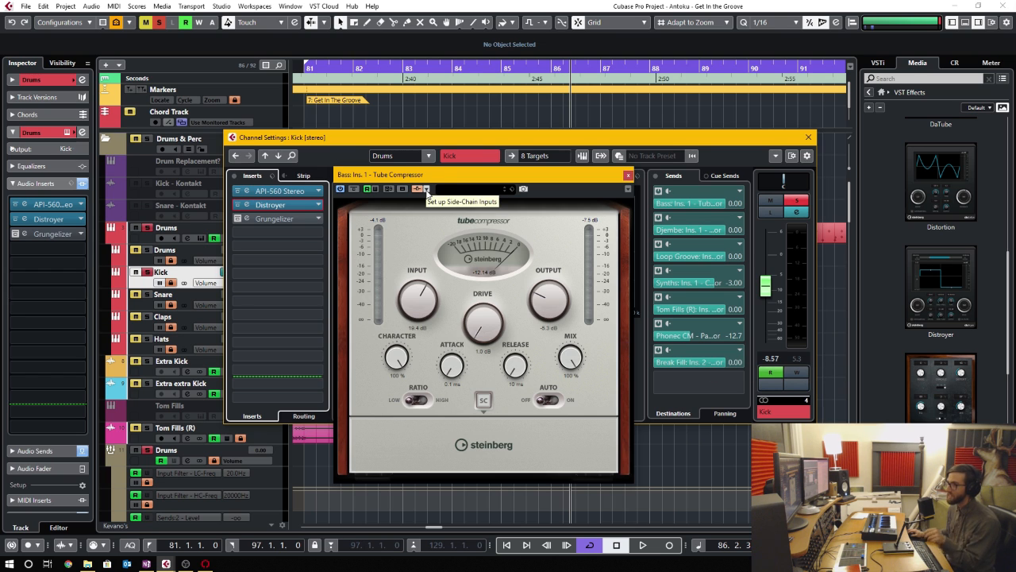
left_click(426, 190)
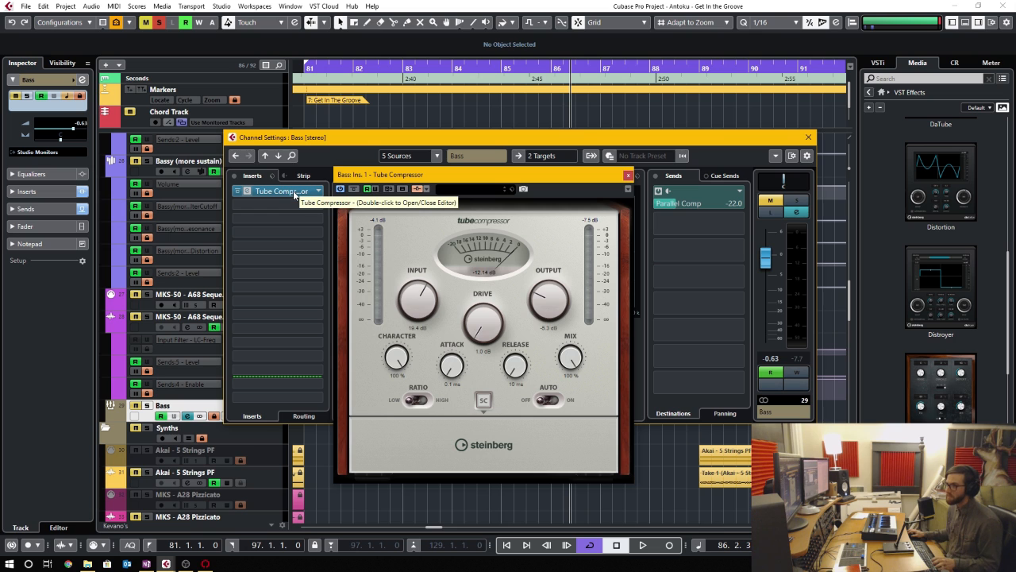
- Copy the Bass channel's Tube Compressor from the first insert slot to the second
double_click(298, 194)
double_click(301, 193)
left_click_drag(295, 192, 290, 206)
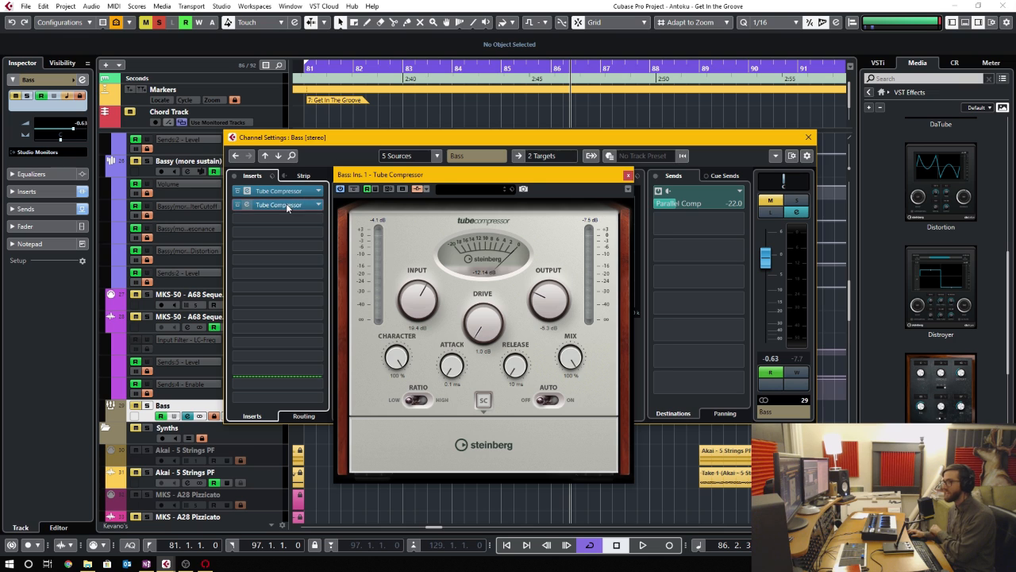
left_click(287, 206)
left_click(450, 140)
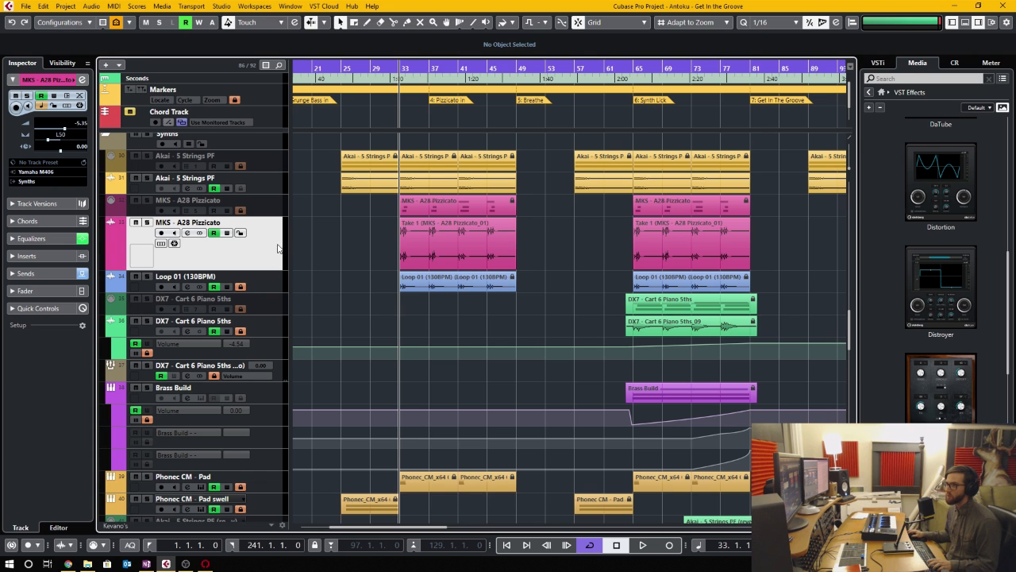
- Split the MKS - A28 Pizzicato audio track into mono tracks, with Selected Tracks, Keep Source Tracks and the "audio_L.wav" file name format
left_click_drag(346, 240, 755, 241)
left_click(357, 238)
left_click(65, 6)
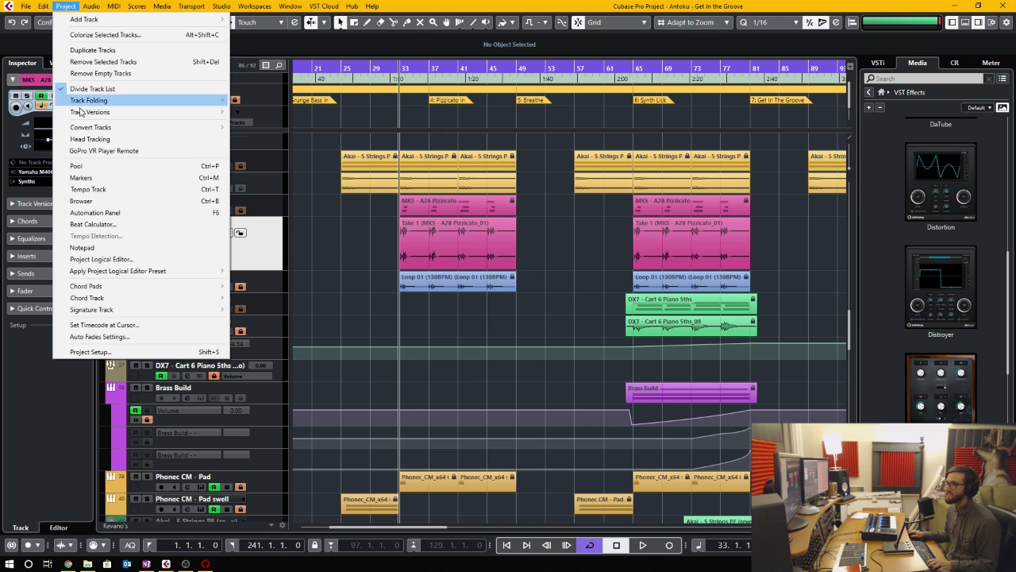
mouse_move(100, 130)
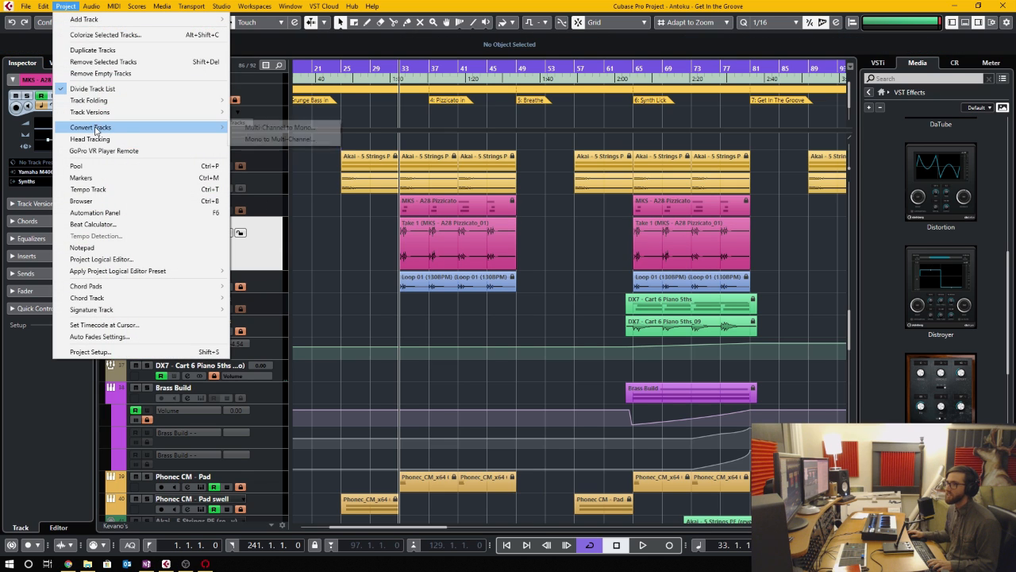
left_click(293, 129)
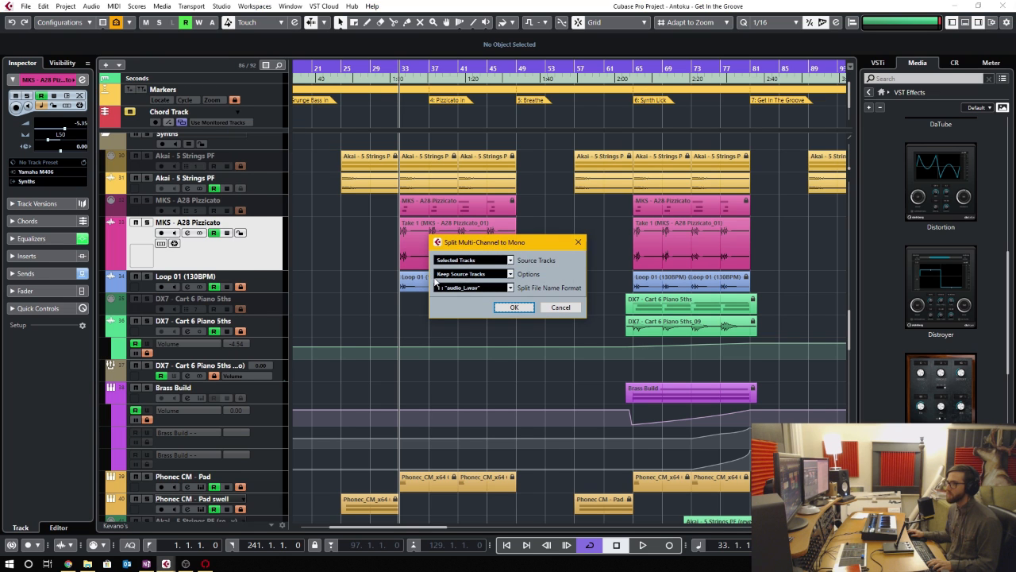
left_click(499, 262)
left_click(512, 263)
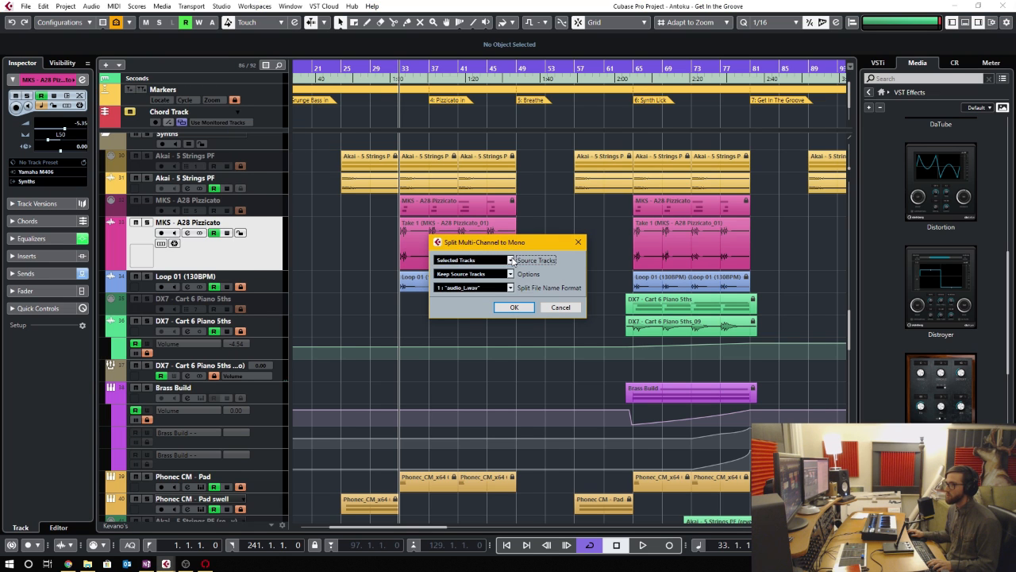
left_click(510, 276)
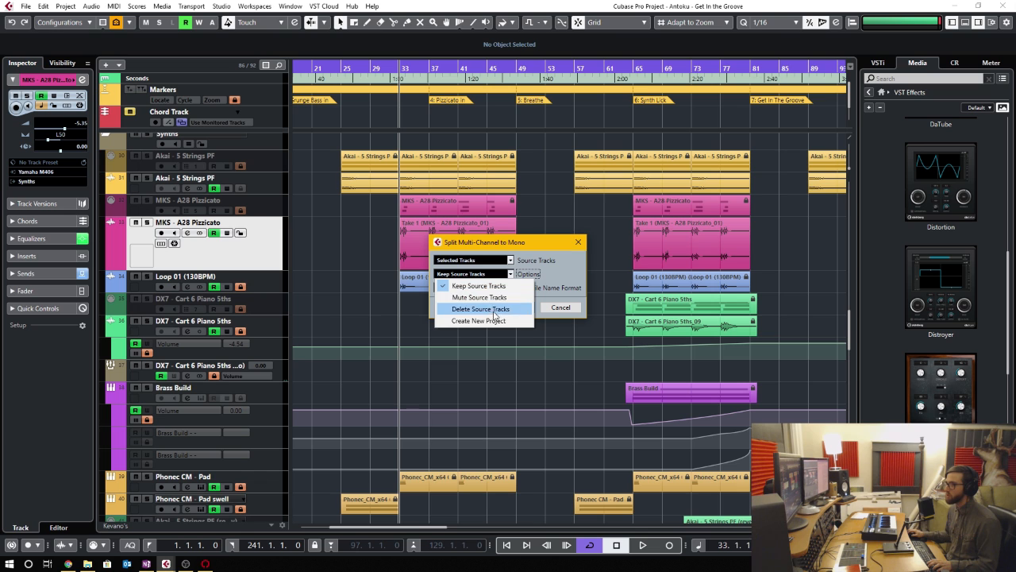
left_click(534, 280)
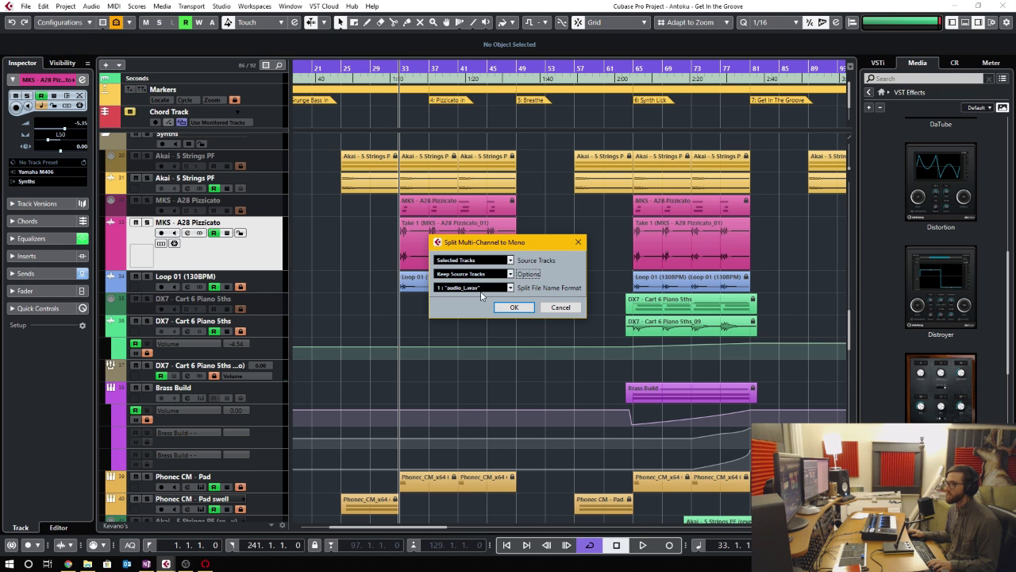
left_click(512, 306)
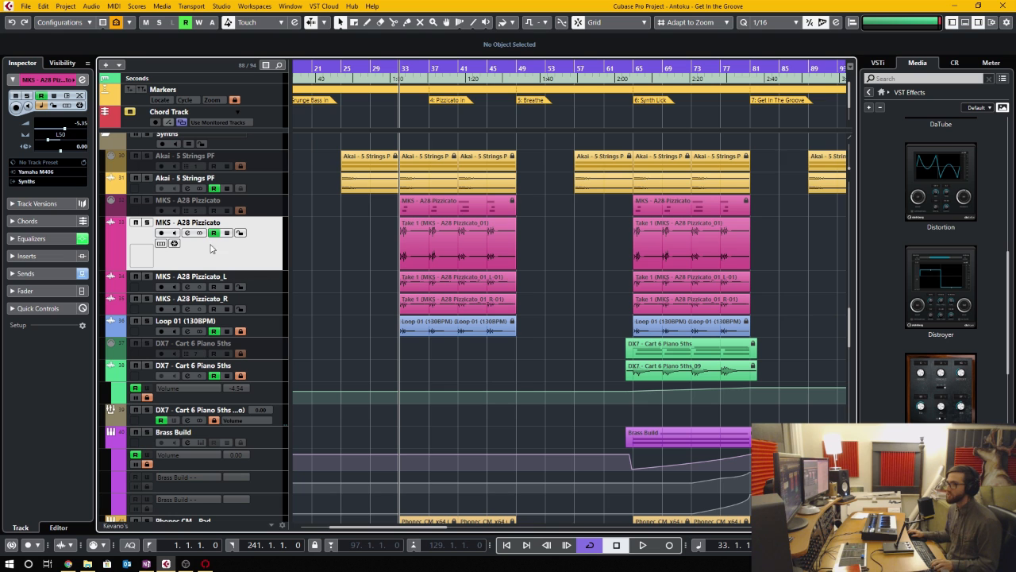
- Compare the channel settings of MKS - A28 Pizzicato and its split _L and _R tracks, including the _L track's output routing
left_click(187, 233)
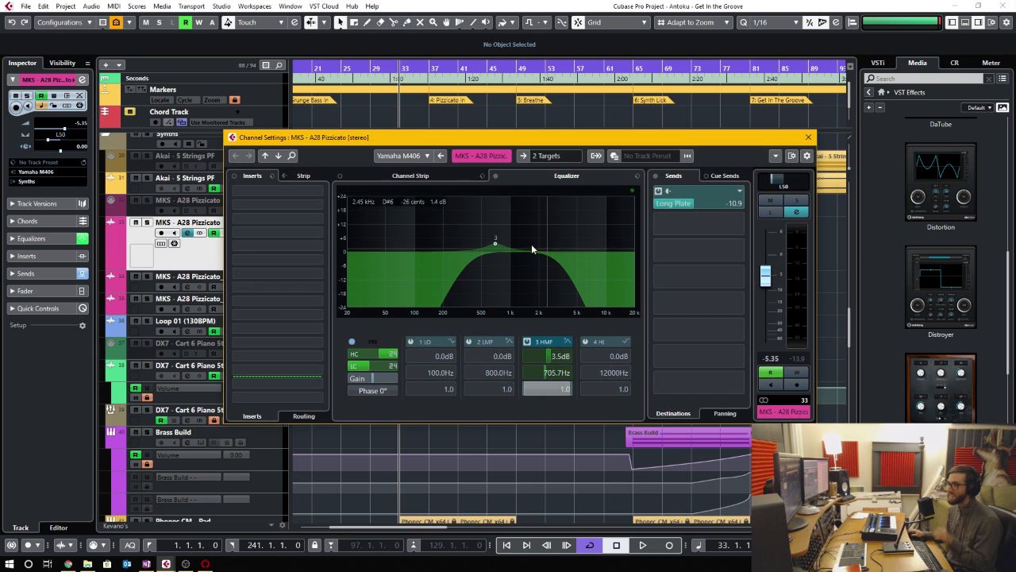
left_click(187, 287)
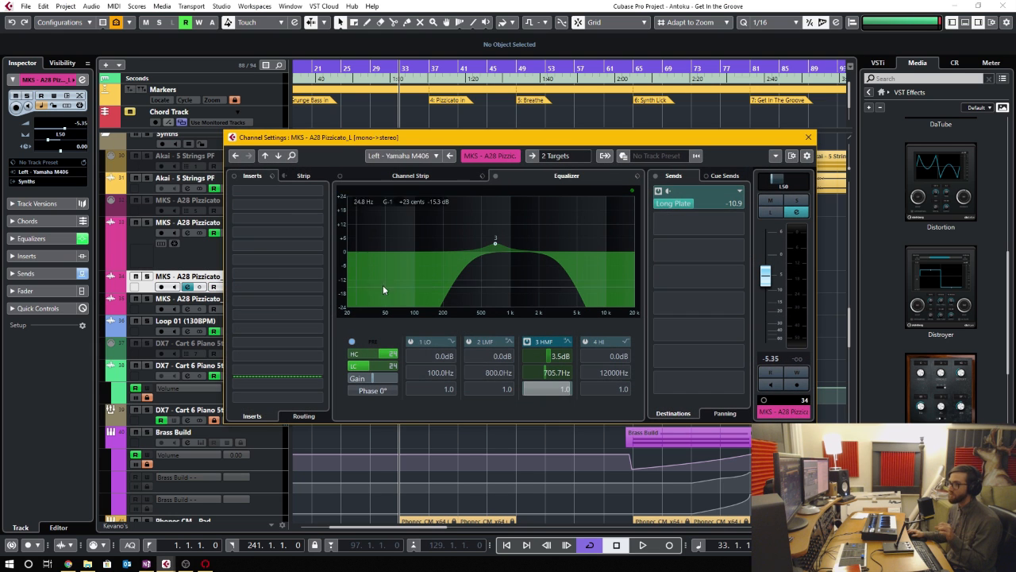
left_click(188, 309)
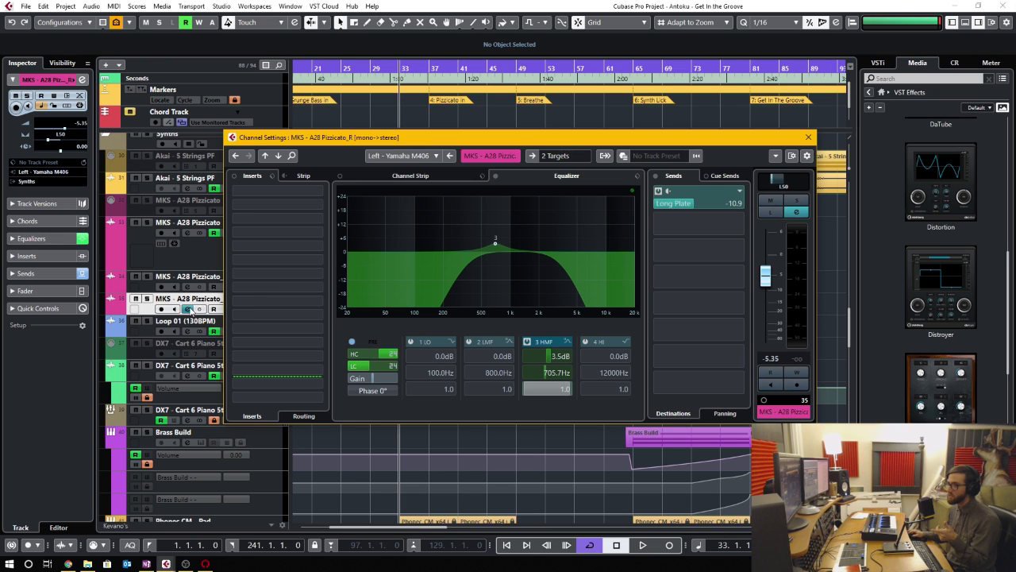
left_click(185, 288)
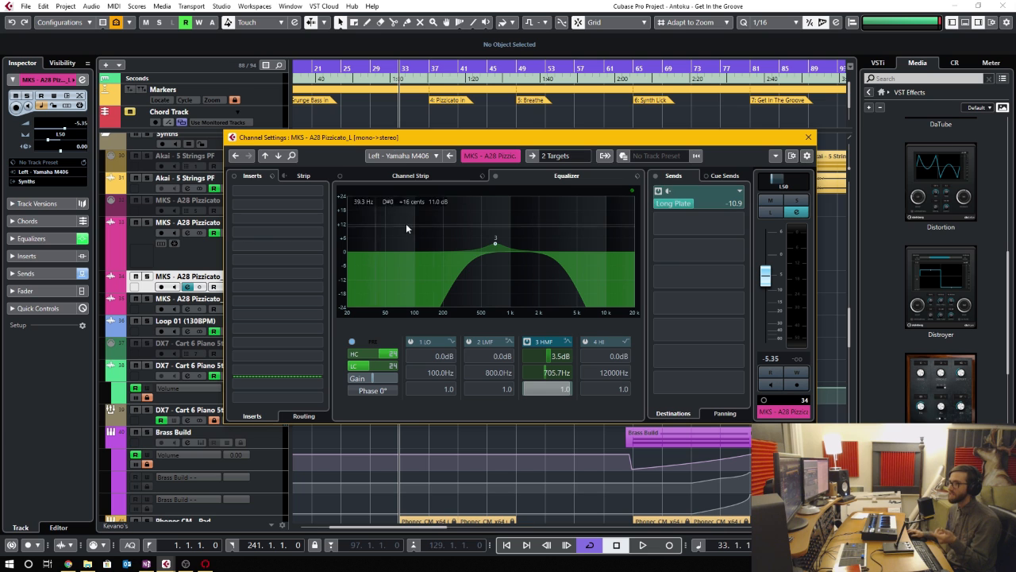
left_click(568, 157)
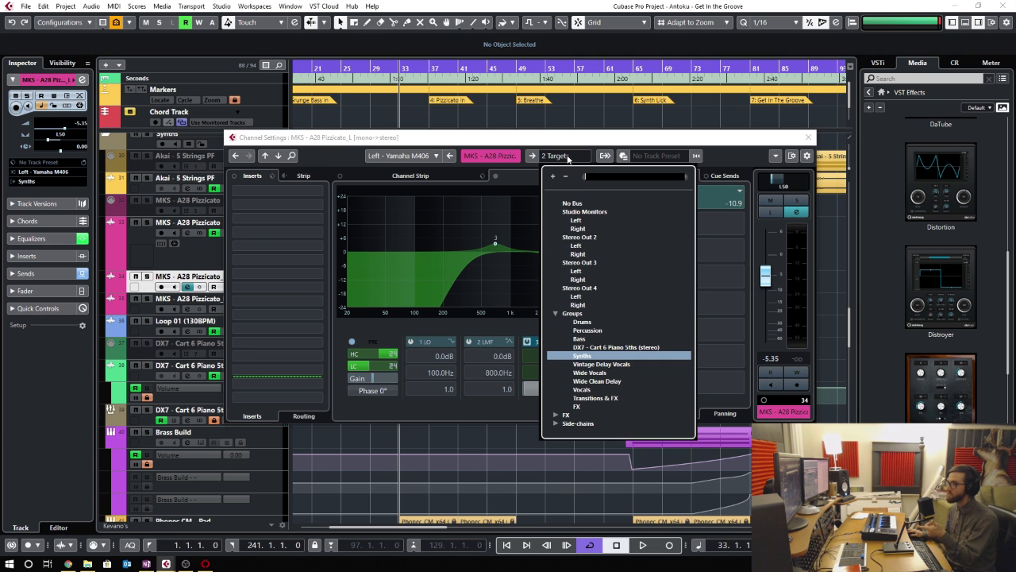
left_click(627, 356)
left_click(187, 286)
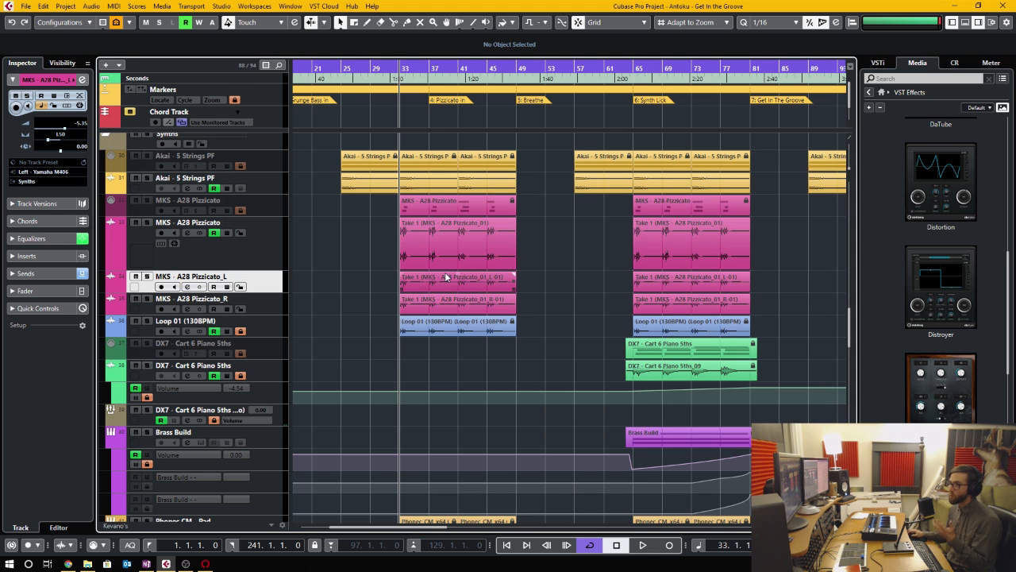
- Merge the MKS - A28 Pizzicato_L and _R mono tracks into a Stereo track while keeping the source tracks
left_click(268, 301, "ctrl")
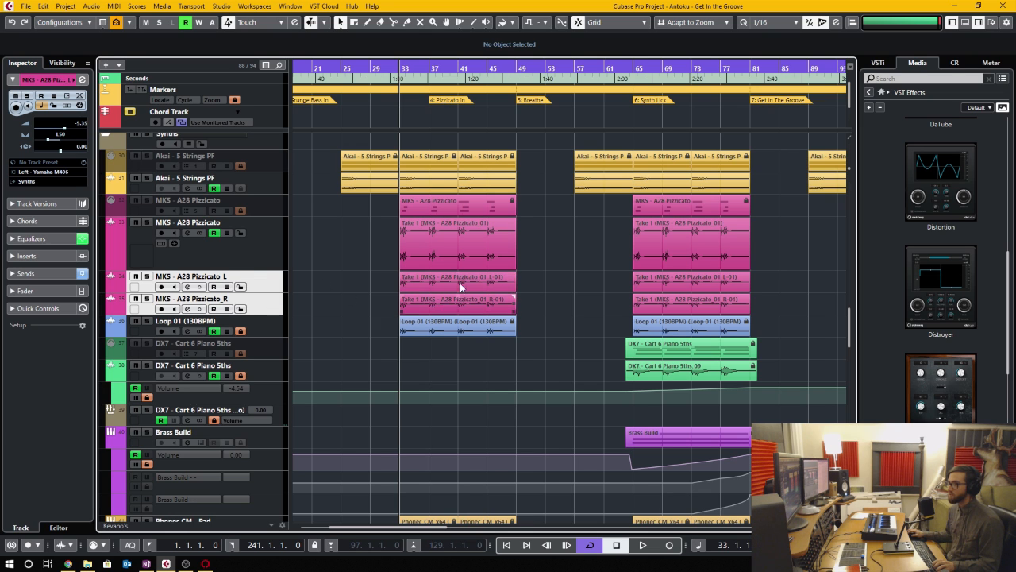
left_click(65, 6)
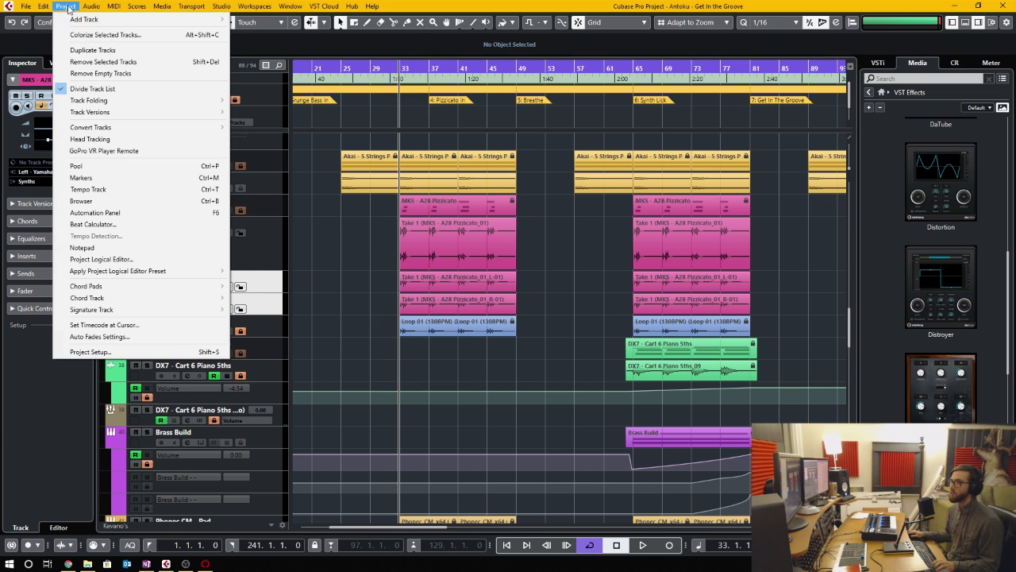
mouse_move(180, 128)
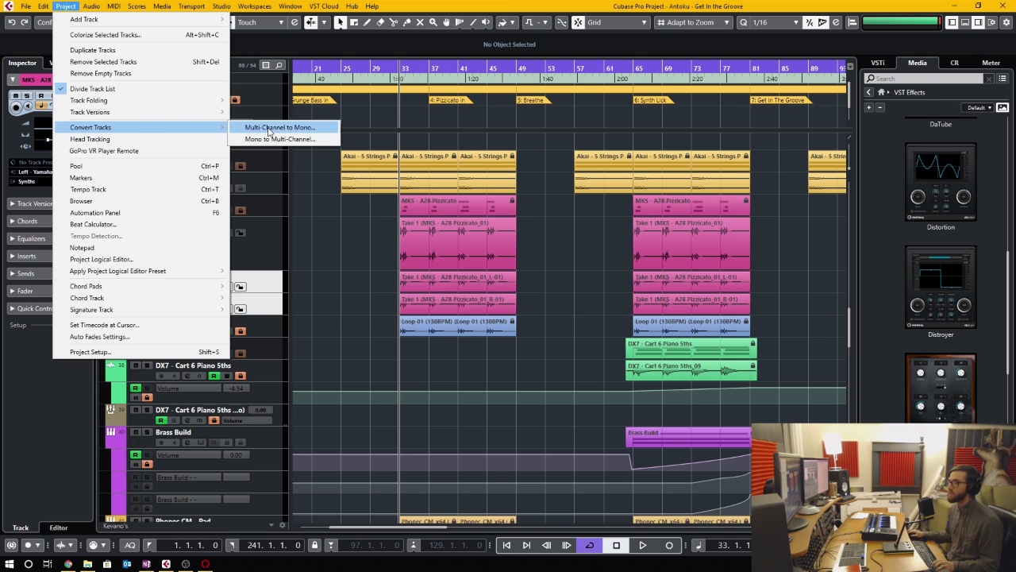
left_click(282, 139)
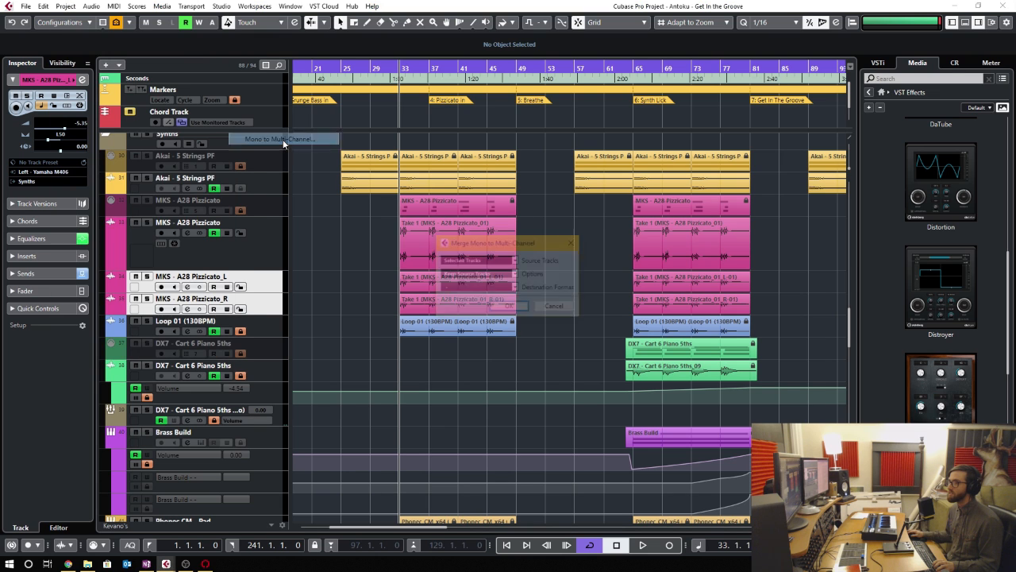
left_click(515, 289)
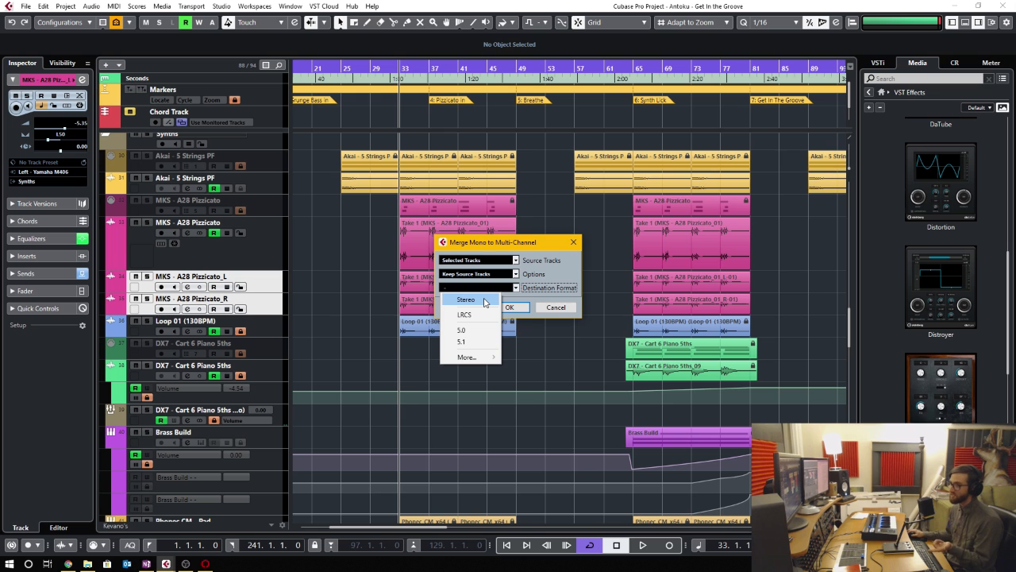
left_click(479, 300)
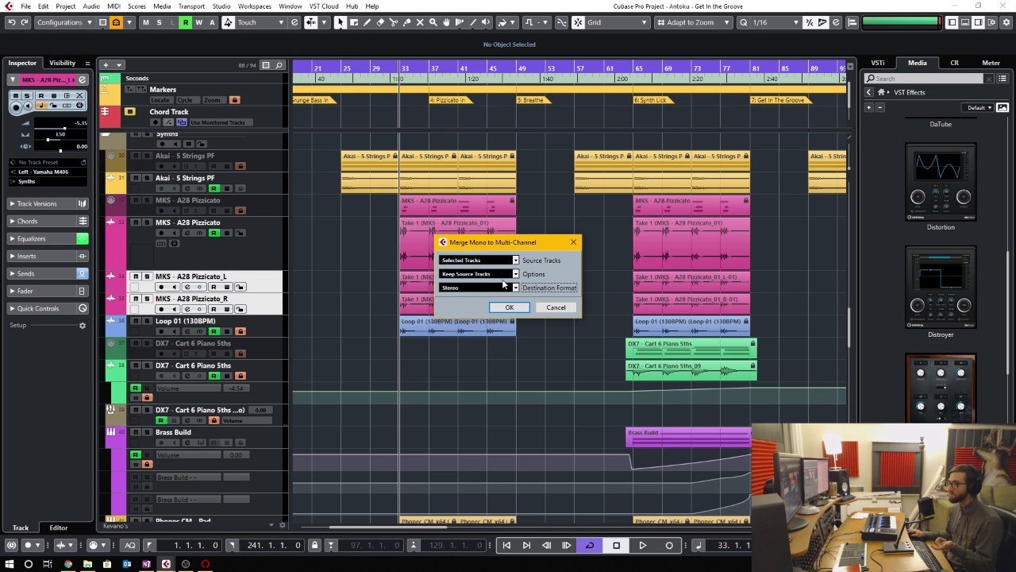
left_click(513, 307)
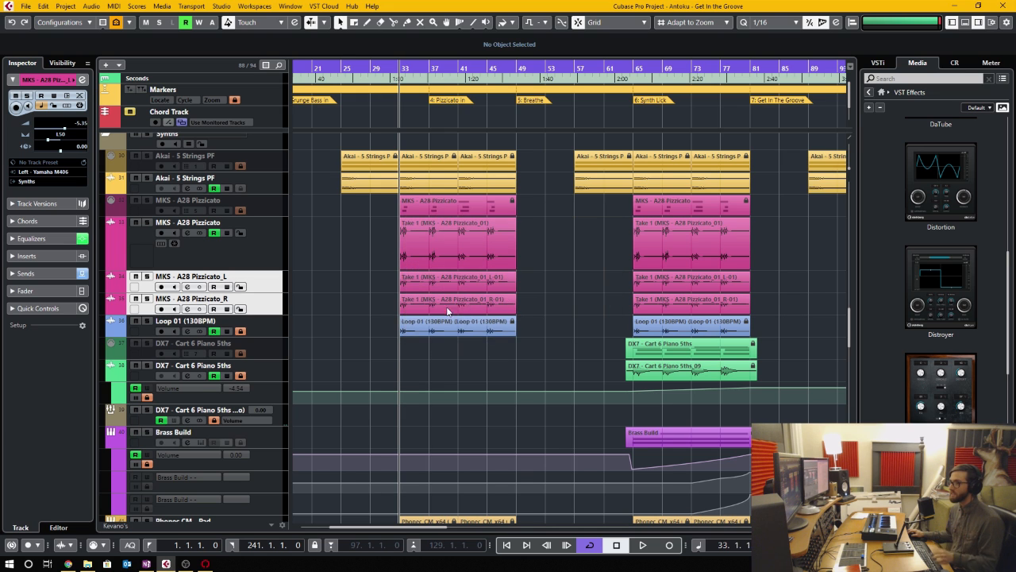
left_click(386, 323)
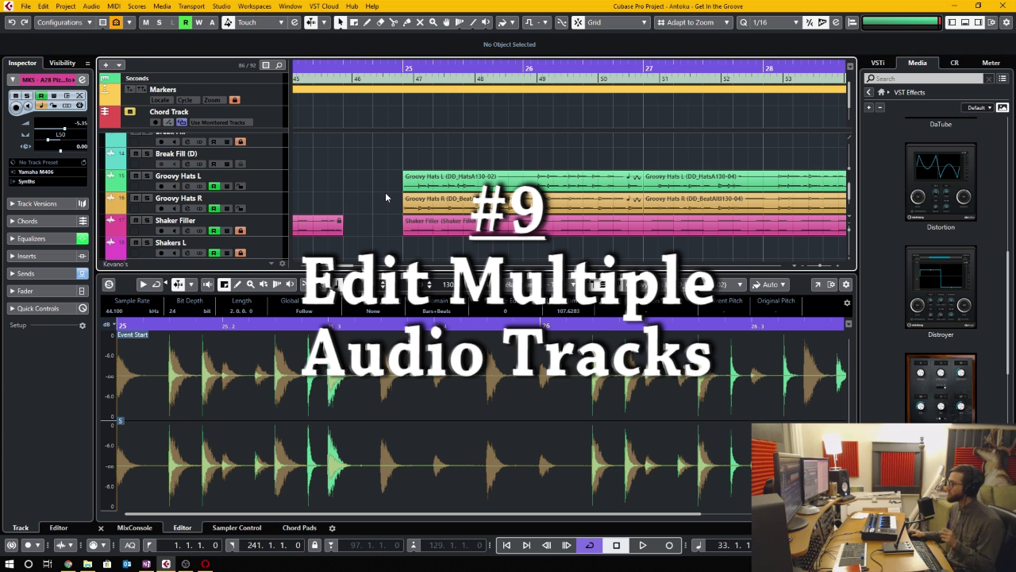
- Select the Groovy Hats L and R events at bar 25 and inspect their overlaid waveforms in the sample editor
left_click(467, 189)
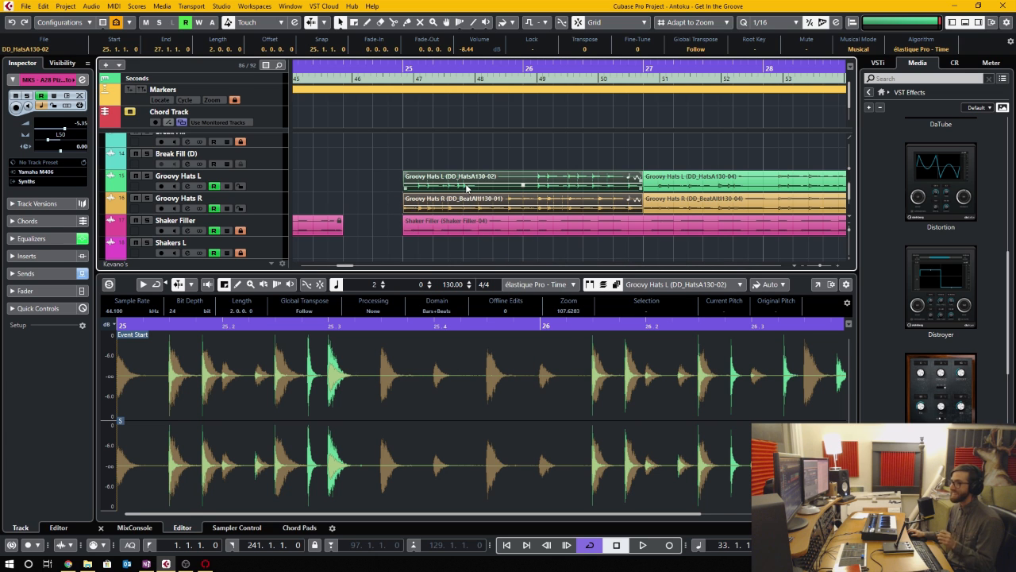
left_click(443, 403)
scroll(443, 404, "down", 1)
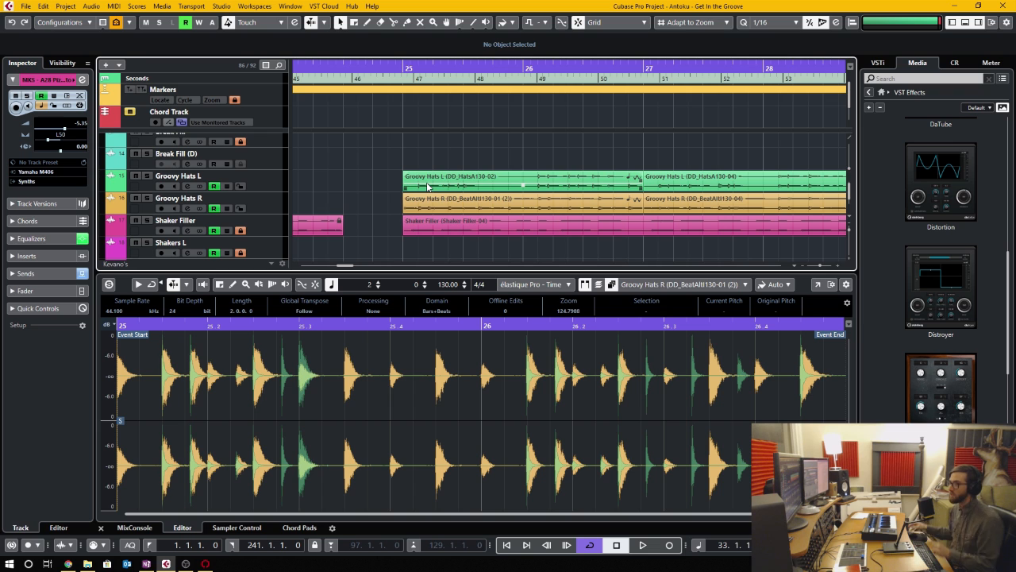
- Open the Groovy Hats L and R events at bar 25 together in the sample editor and make Groovy Hats R the currently edited event
left_click_drag(381, 176, 455, 197)
double_click(454, 184)
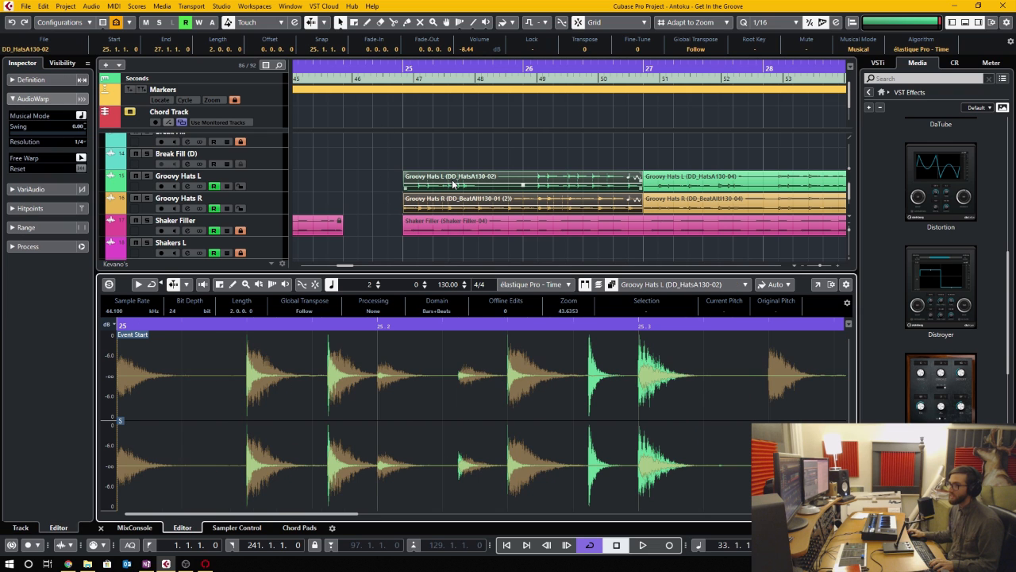
left_click(667, 287)
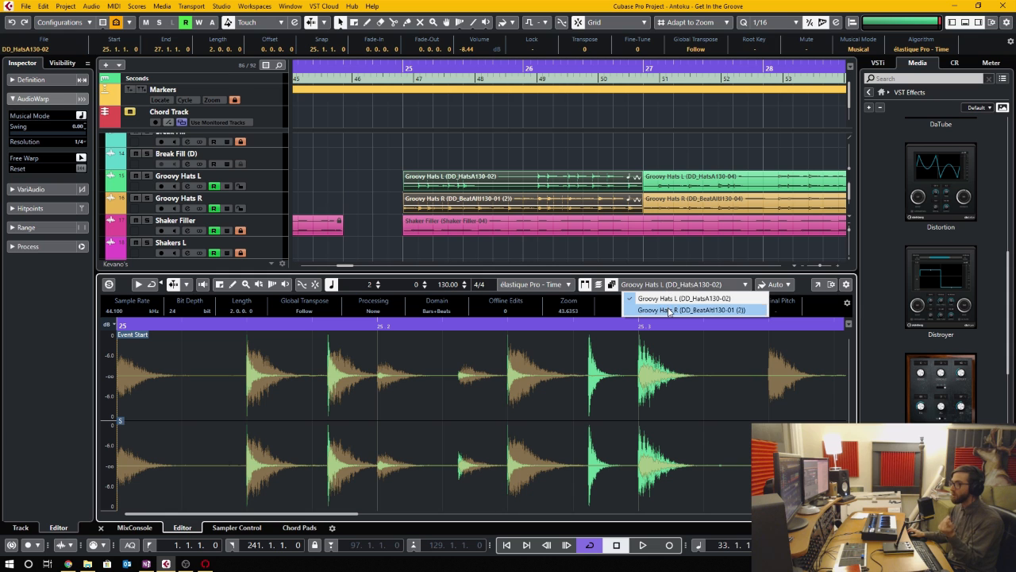
left_click(668, 309)
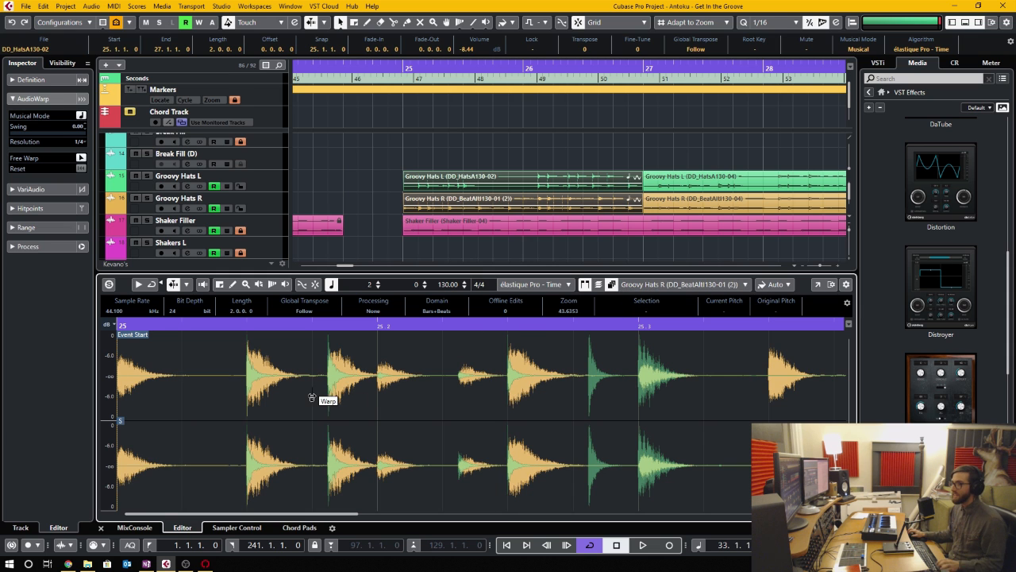
scroll(317, 392, "up", 4)
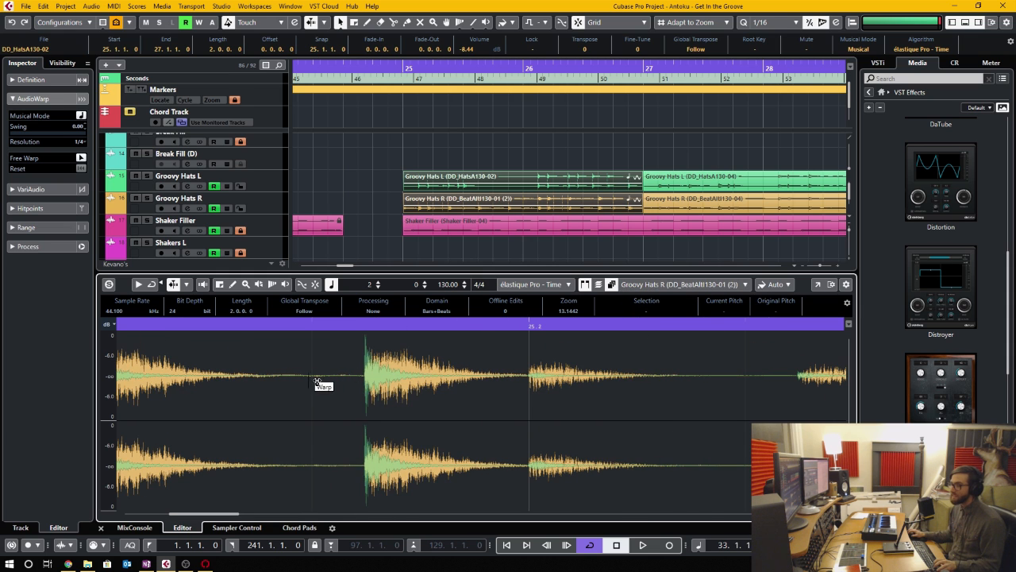
- Place a warp marker at the hit just before 25.2 in the Groovy Hats events and toggle the overlaid waveform off and on
scroll(363, 381, "left", 2)
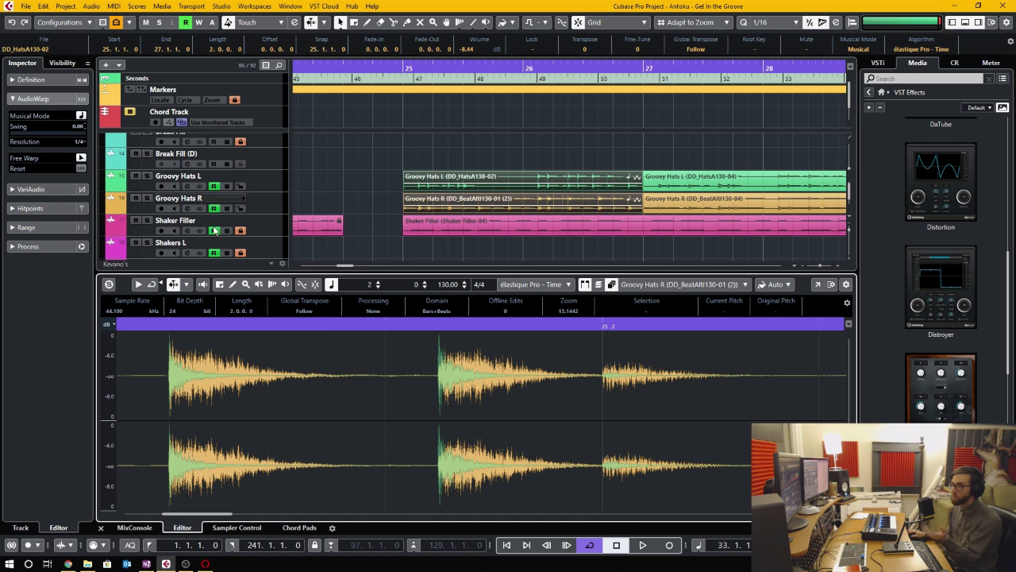
left_click(438, 389)
mouse_move(437, 389)
left_mouse_down()
mouse_move(401, 388)
mouse_move(468, 389)
mouse_move(410, 387)
mouse_move(457, 384)
mouse_move(435, 385)
left_mouse_up()
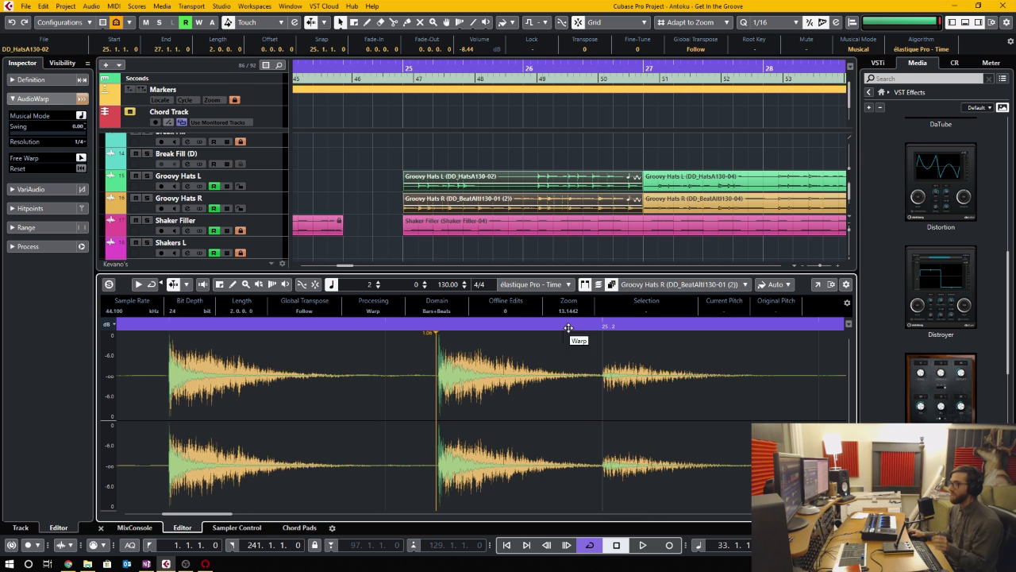
left_click(611, 285)
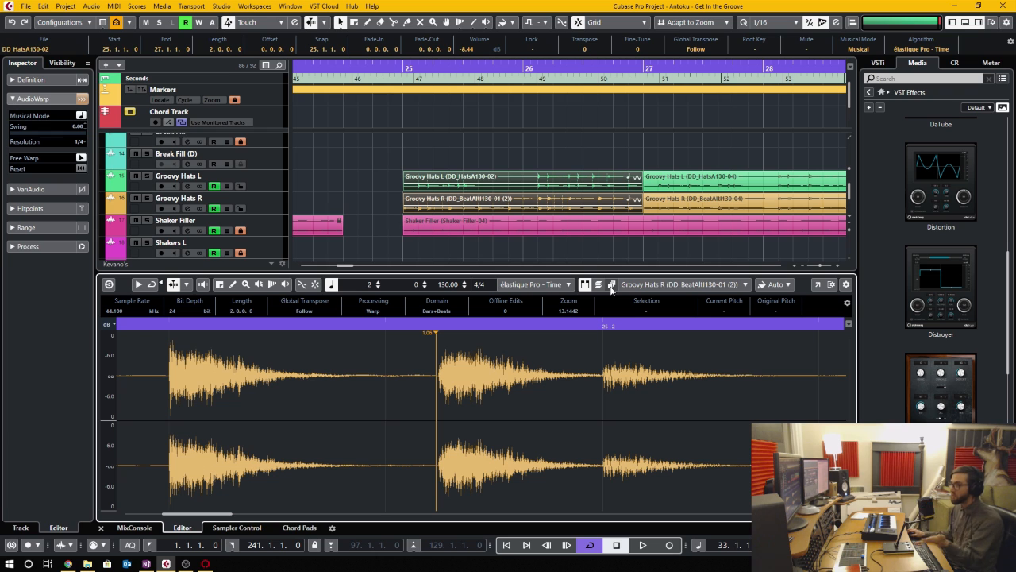
left_click(611, 285)
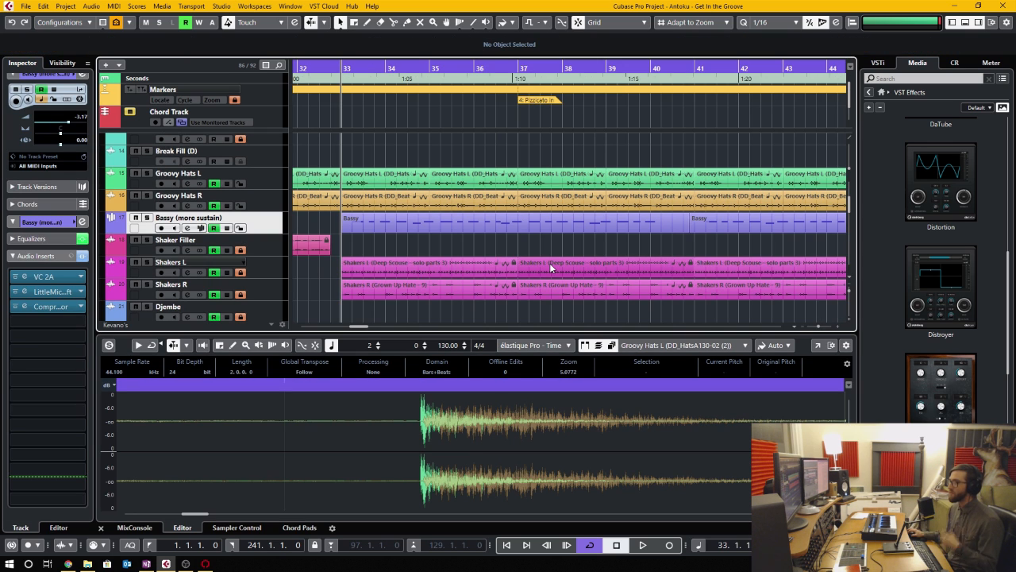
- Select the Bassy MIDI part and the Groovy Hats R event at bar 33, and open the selection in the editor
left_click(526, 227)
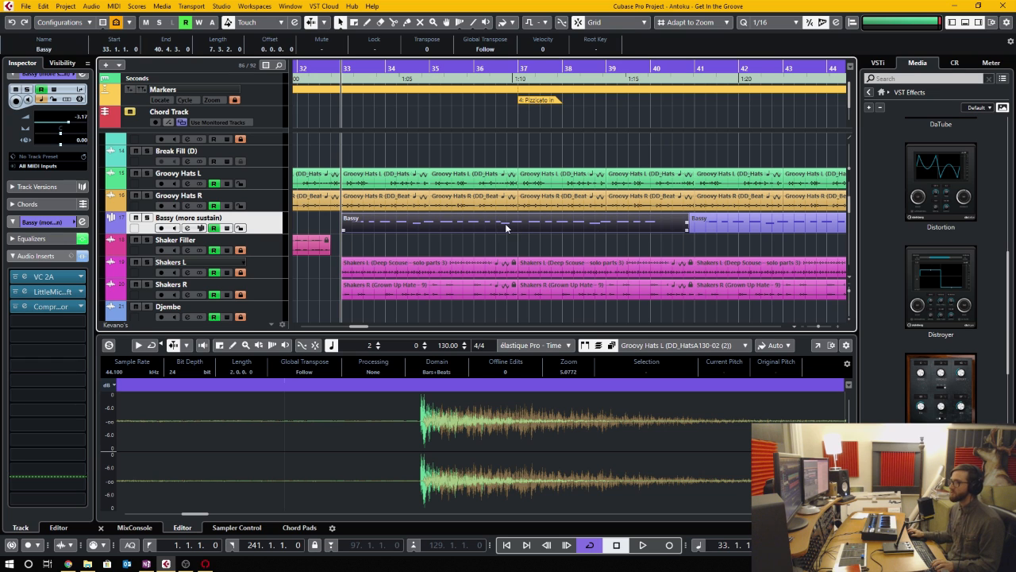
left_click(409, 199)
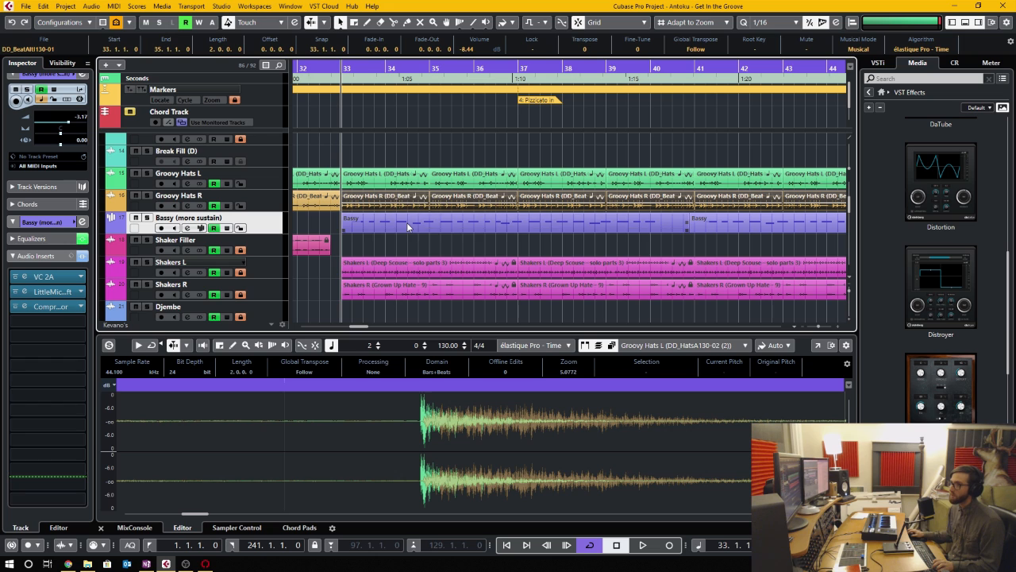
key("Return")
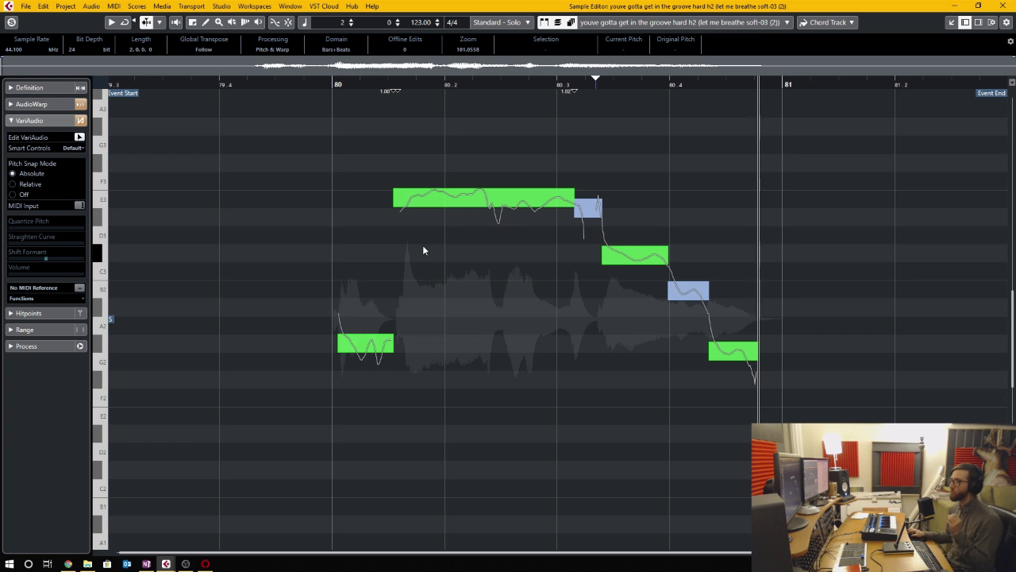
- Show all VariAudio smart controls and set the formant shift of the long E3 segment to -17 %
left_click(73, 148)
left_click(82, 172)
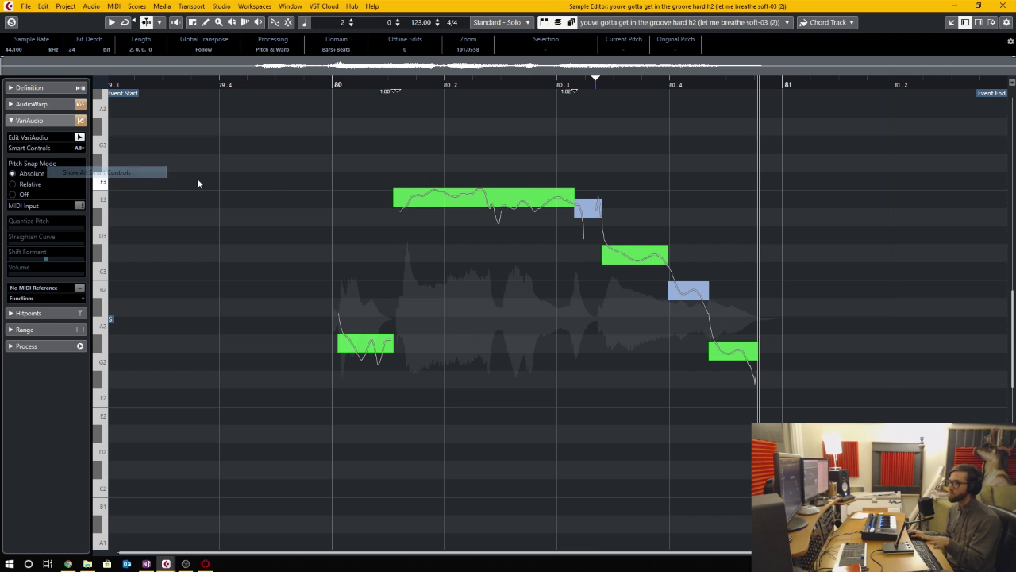
mouse_move(471, 200)
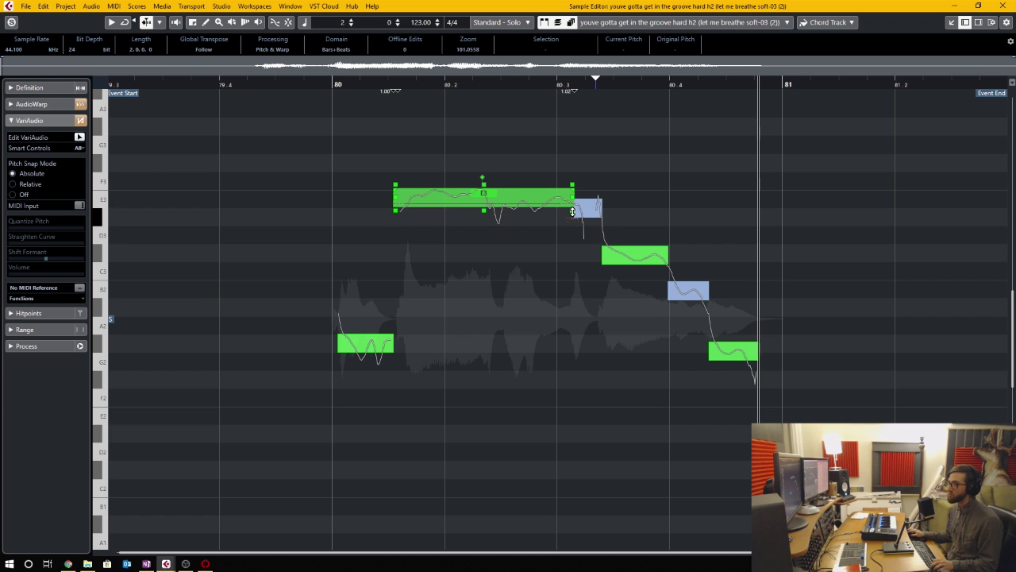
mouse_move(397, 216)
left_mouse_down()
mouse_move(394, 253)
mouse_move(395, 218)
left_mouse_up()
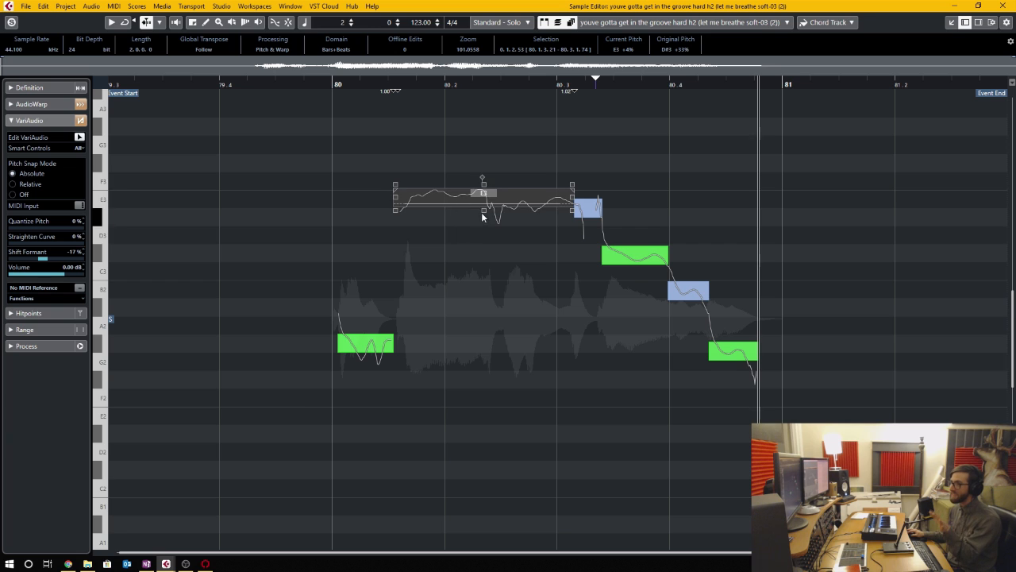
- Try moving the long E3 segment's tilt anchor toward its start and tilting its pitch curve from both ends
left_click_drag(569, 210, 567, 173)
left_click_drag(490, 170, 448, 172)
left_click(571, 181)
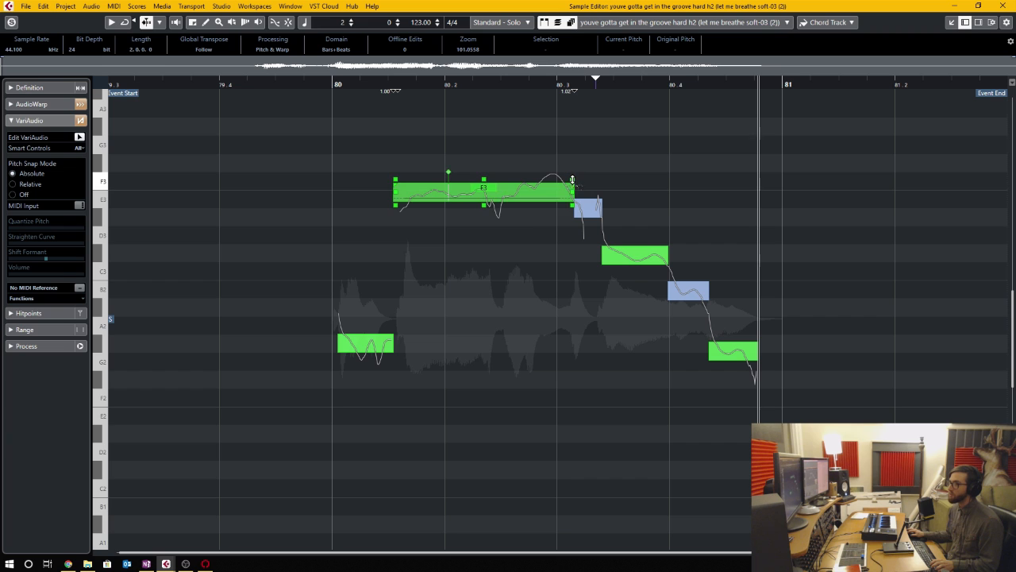
mouse_move(572, 181)
left_mouse_down()
mouse_move(570, 248)
mouse_move(569, 177)
left_mouse_up()
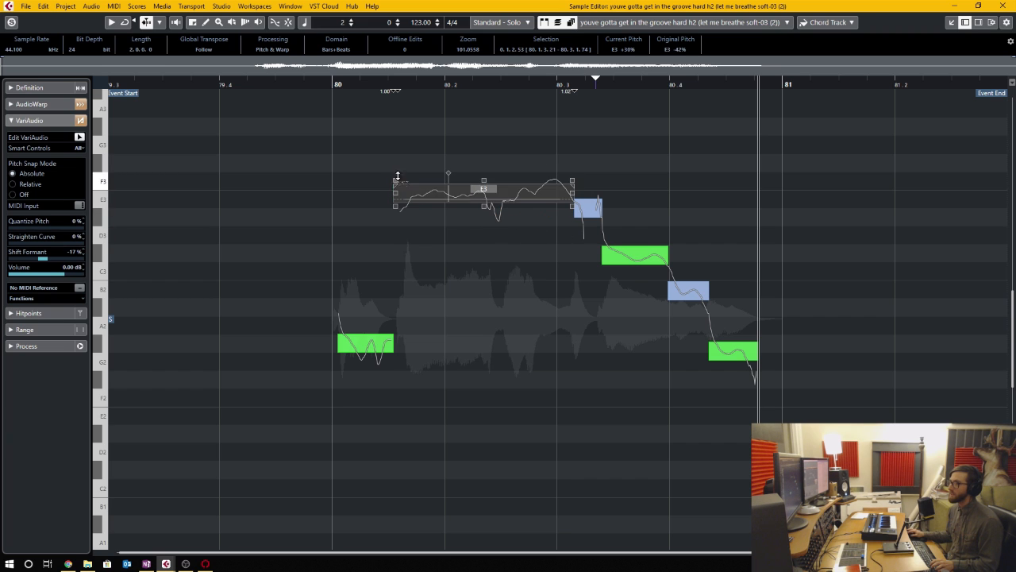
left_click_drag(398, 176, 502, 197)
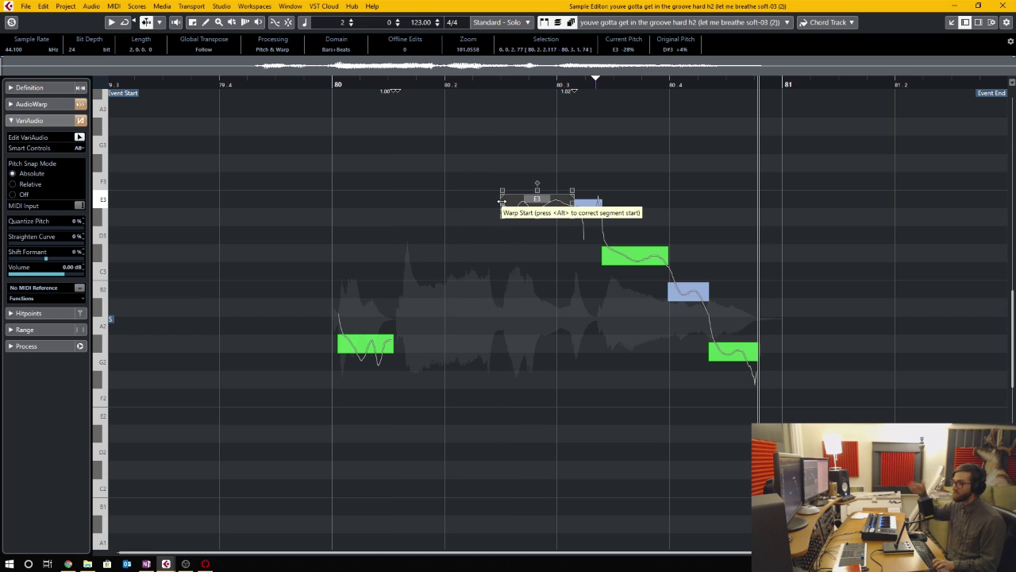
- Select all segments of the vocal phrase, set Straighten Curve to 100 %, and audition the phrase
left_click_drag(780, 420, 312, 177)
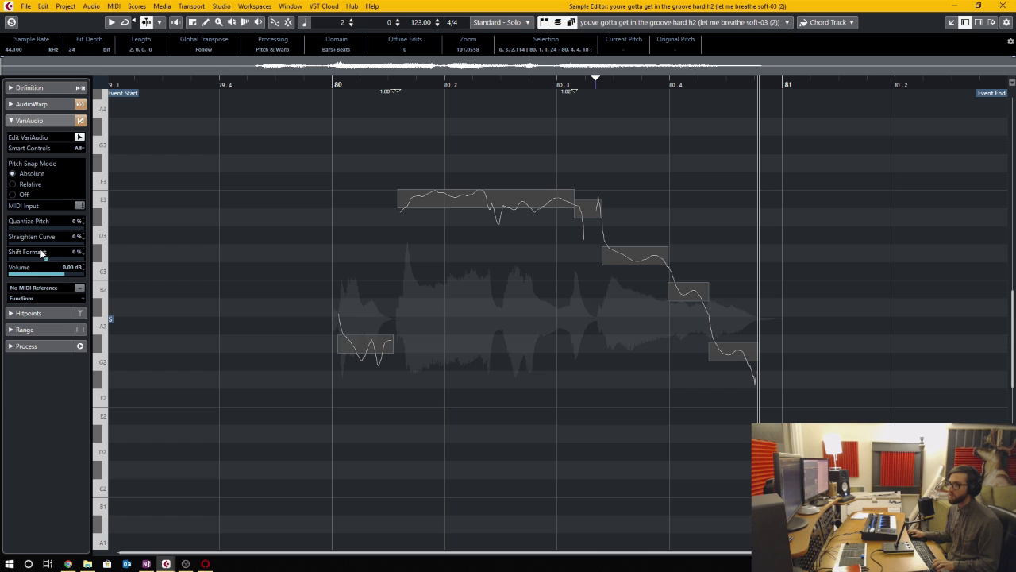
left_click_drag(40, 243, 85, 245)
left_click(444, 212)
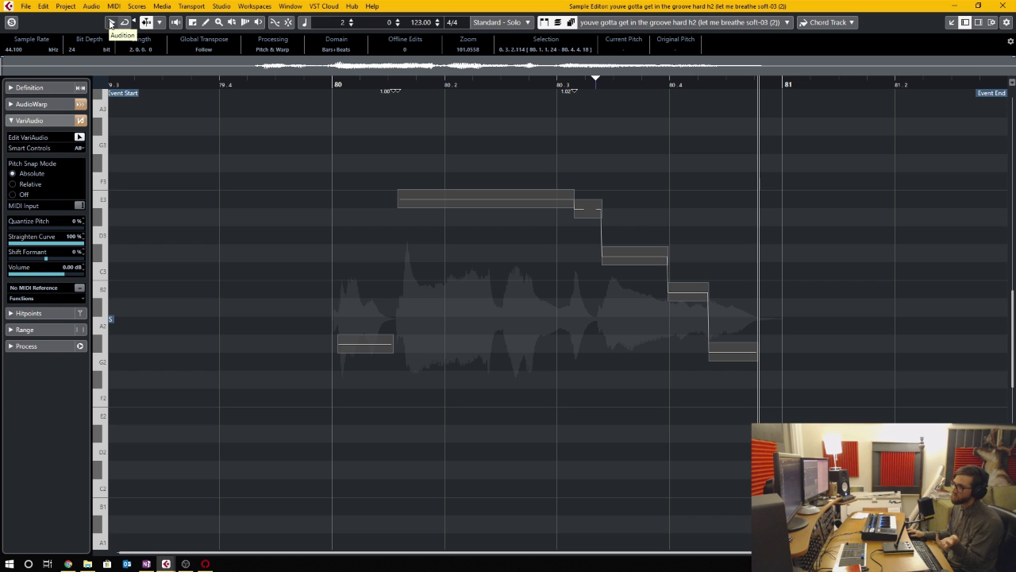
left_click(111, 23)
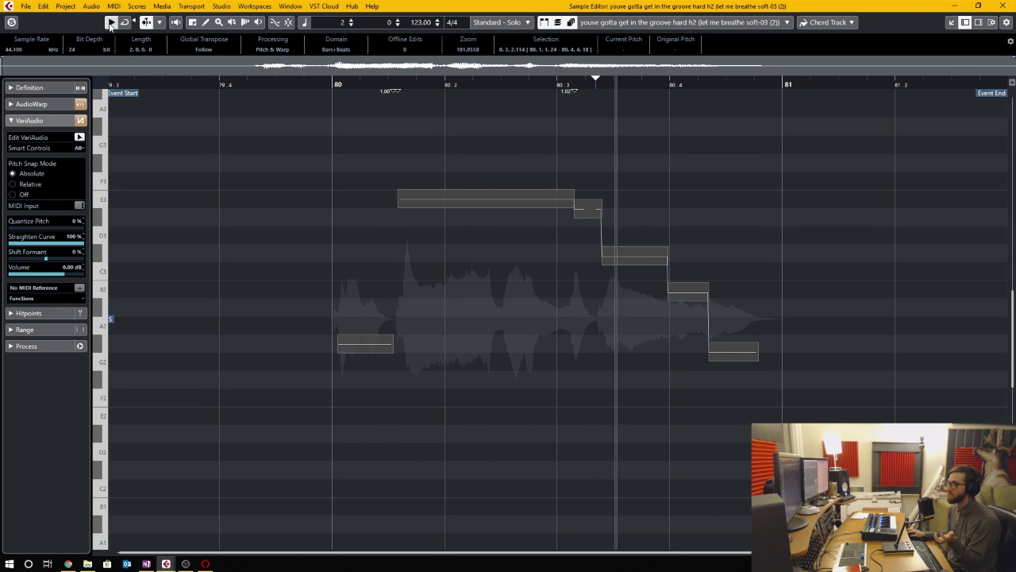
- Narrow the pitch-curve straightening range within the selected segments, leaving their starts and ends natural, and audition the phrase
scroll(415, 206, "up", 2)
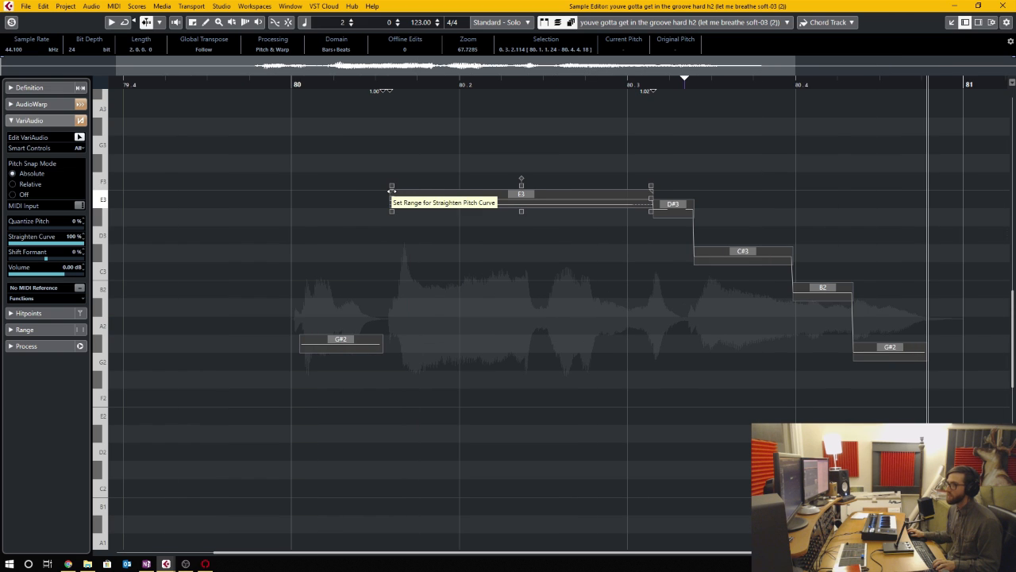
left_click_drag(392, 191, 612, 190)
left_click_drag(610, 189, 611, 190)
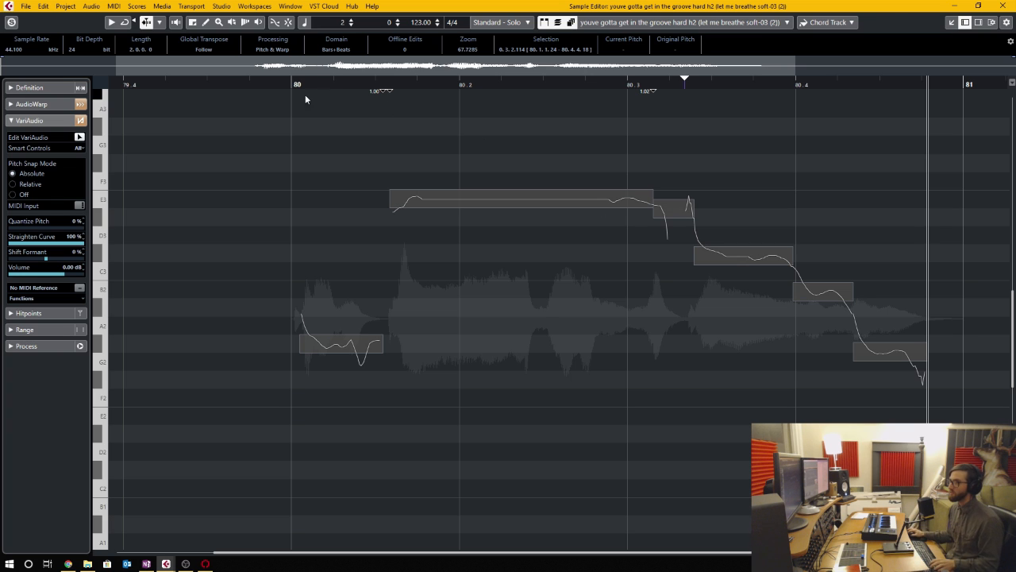
left_click(112, 24)
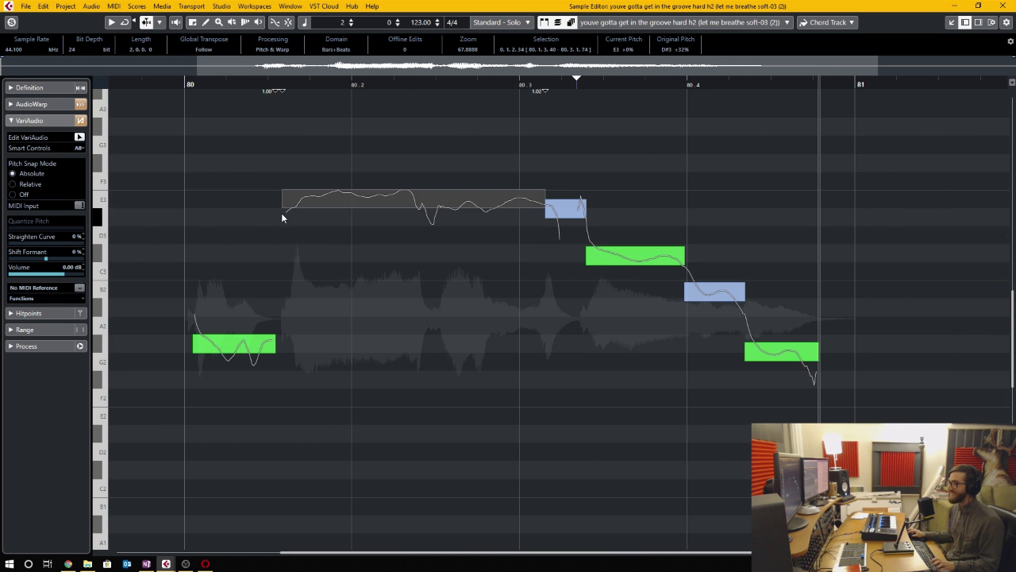
- Set the long E3 segment's formant shift to -82 %, adjust its volume, and move its tilt anchor toward the start
left_click_drag(282, 213, 288, 255)
mouse_move(544, 213)
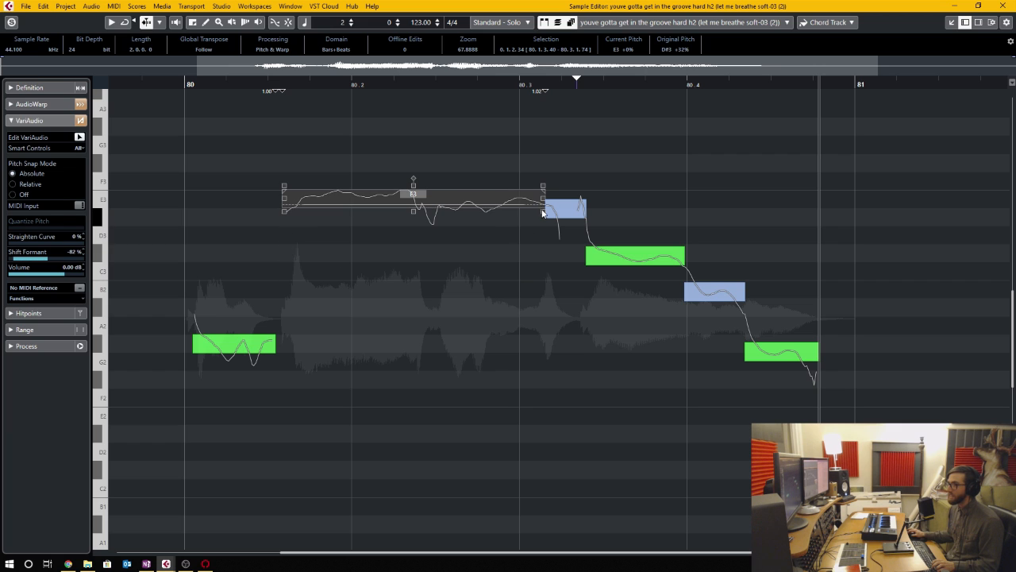
left_click_drag(543, 212, 545, 211)
mouse_move(413, 180)
left_mouse_down()
mouse_move(415, 172)
mouse_move(429, 218)
mouse_move(415, 222)
mouse_move(412, 272)
mouse_move(403, 175)
left_mouse_up()
- Try straightening the pitch curves of all segments and quantizing the pitch of the long E3 segment with the smart controls
left_click_drag(788, 169, 259, 401)
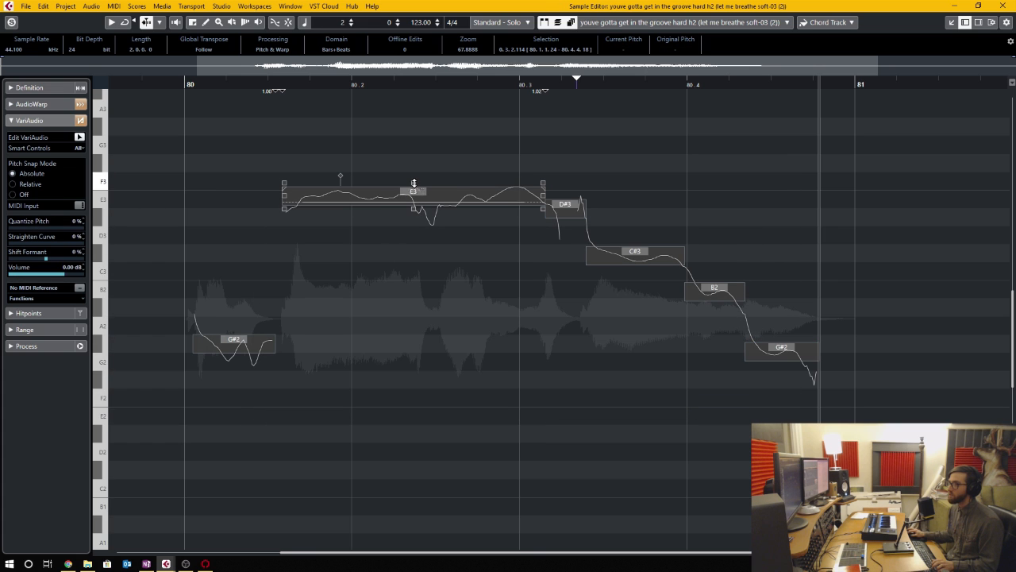
left_click_drag(414, 183, 424, 145)
left_click(412, 203)
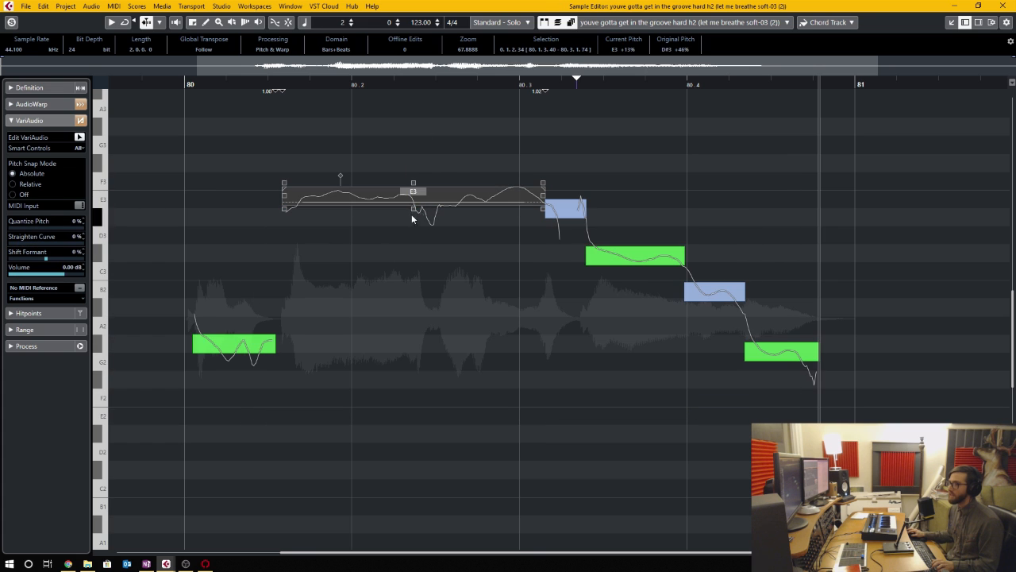
left_click_drag(414, 210, 407, 306)
left_click(700, 208)
scroll(701, 208, "left", 1)
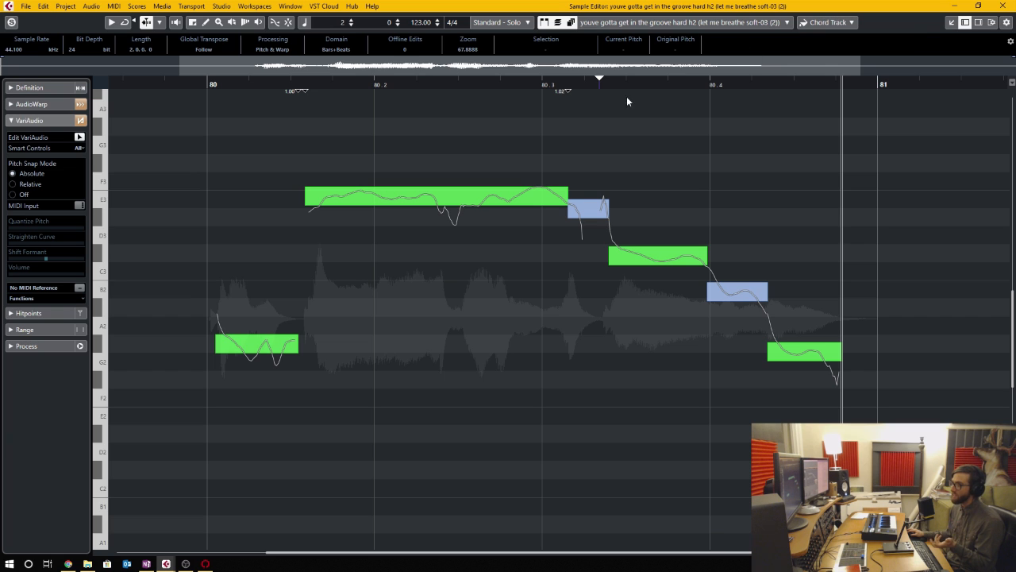
- Transpose the long E3 segment up to F3 and choose DX7 - Cart 32 Bass 4 as the MIDI reference track
left_click_drag(548, 196, 551, 199)
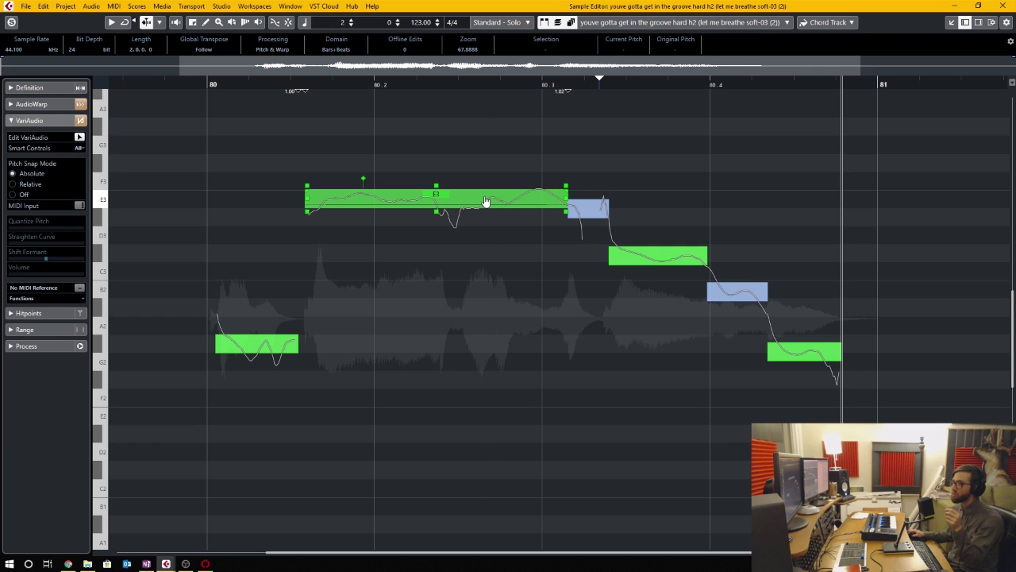
left_click_drag(485, 202, 487, 184)
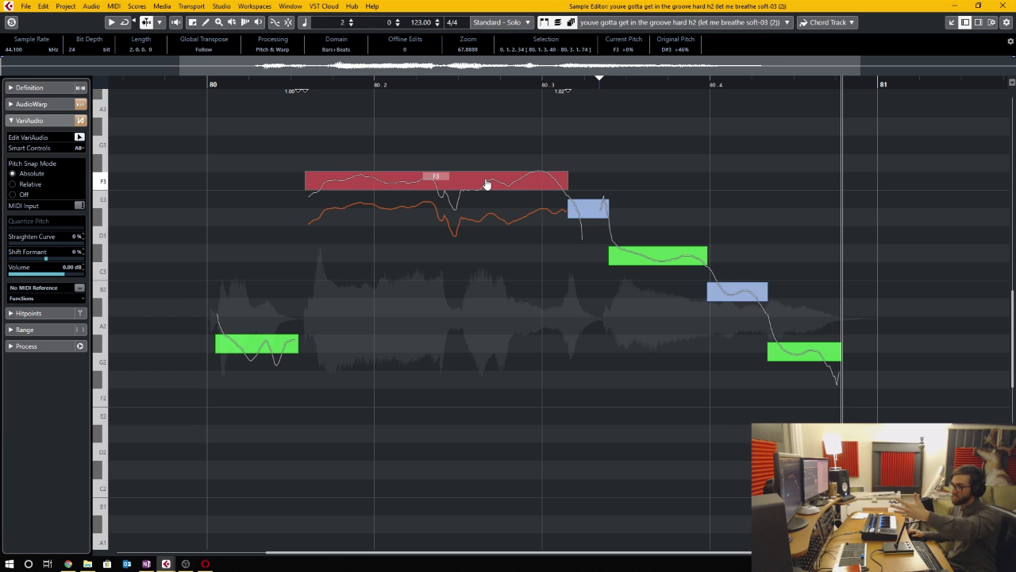
left_click_drag(488, 185, 492, 199)
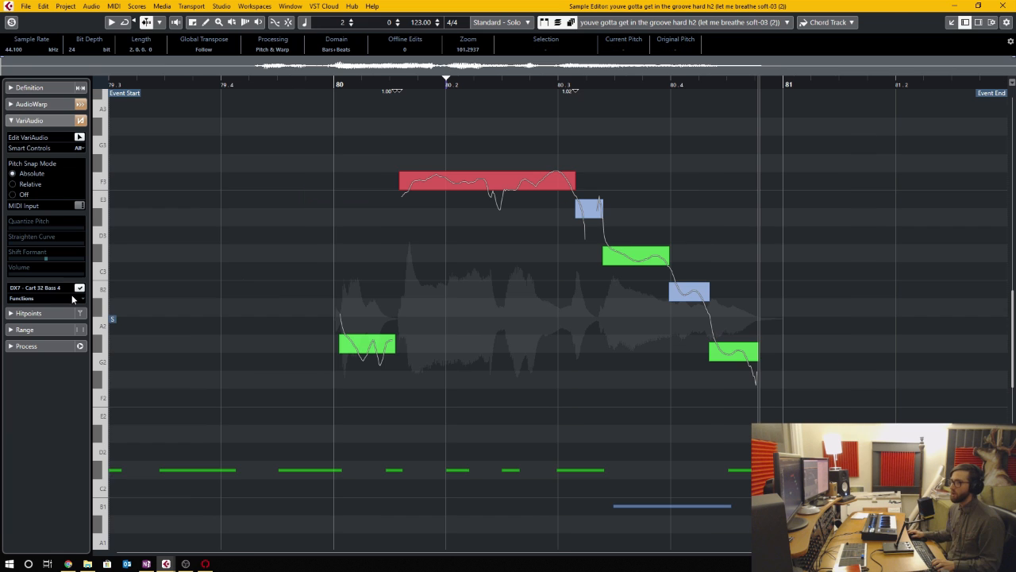
left_click(49, 289)
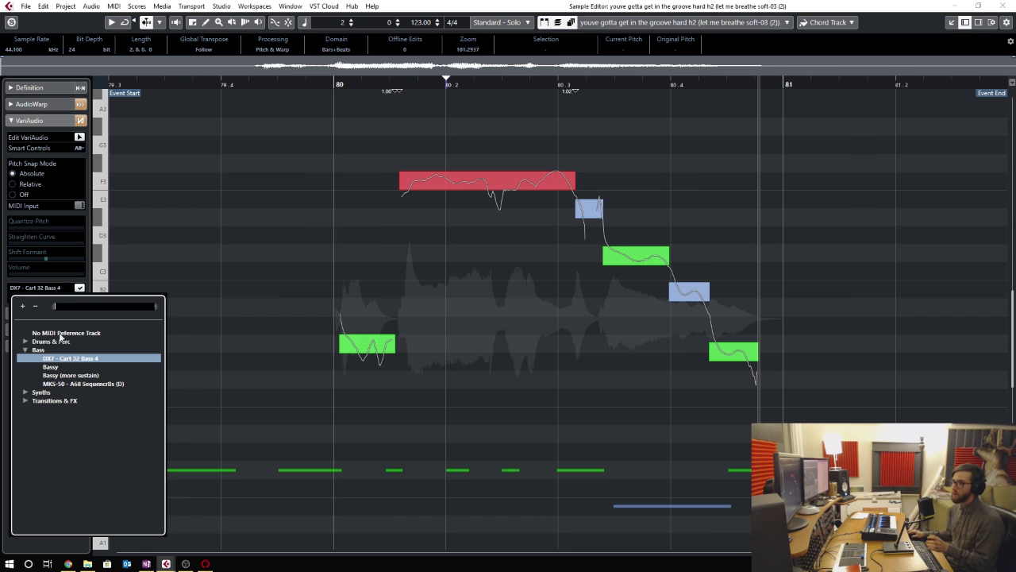
left_click(101, 358)
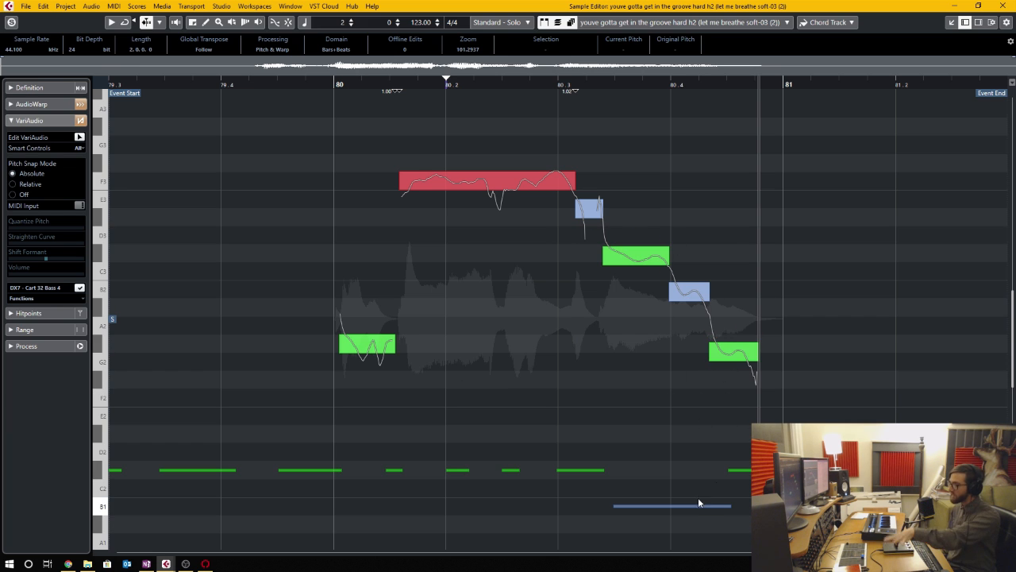
- Split the long F3 segment just after 80.2 and again near its end, and raise the last piece to F#3
left_click(455, 184)
left_click(531, 185)
left_click_drag(540, 181, 539, 169)
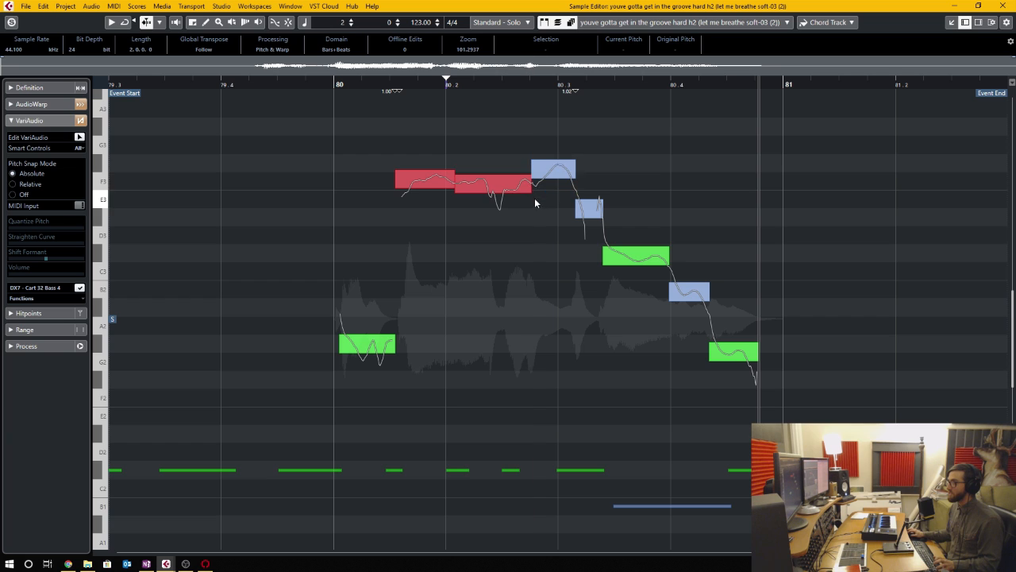
- Glue the three pieces of the long vocal segment back into a single segment and deselect it
left_click(539, 172)
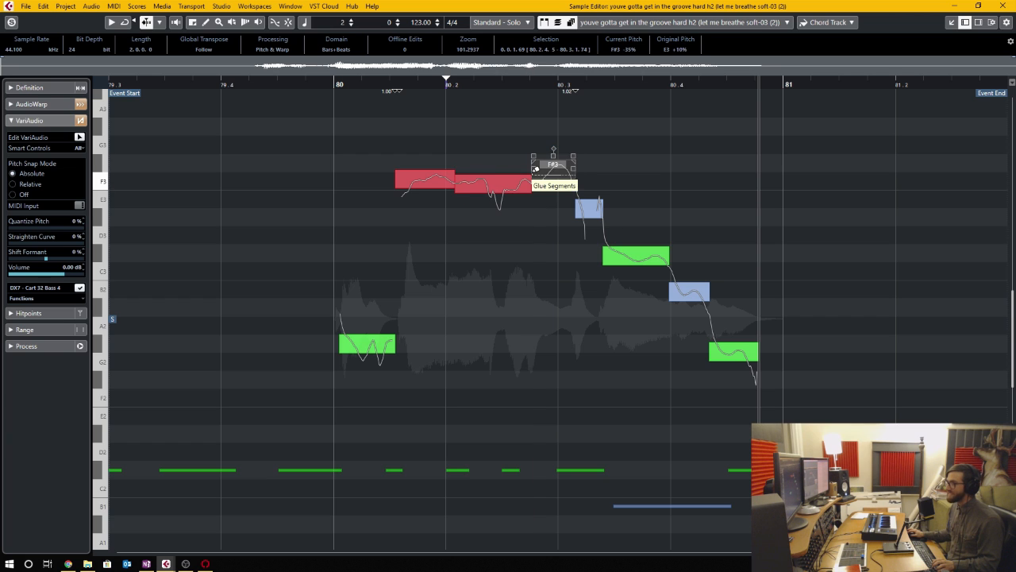
left_click(533, 176, "alt")
left_click(461, 211)
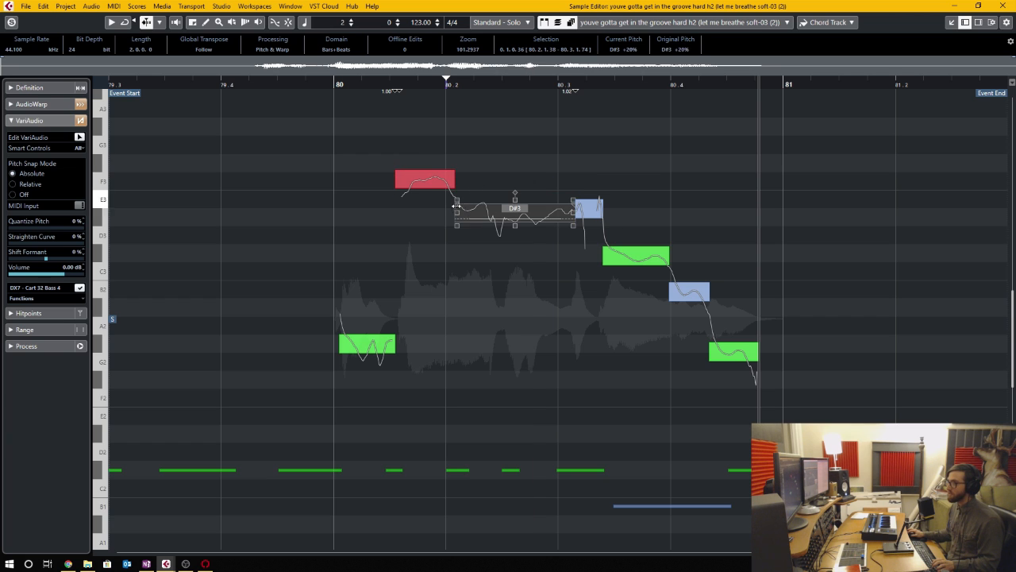
left_click(460, 222, "alt")
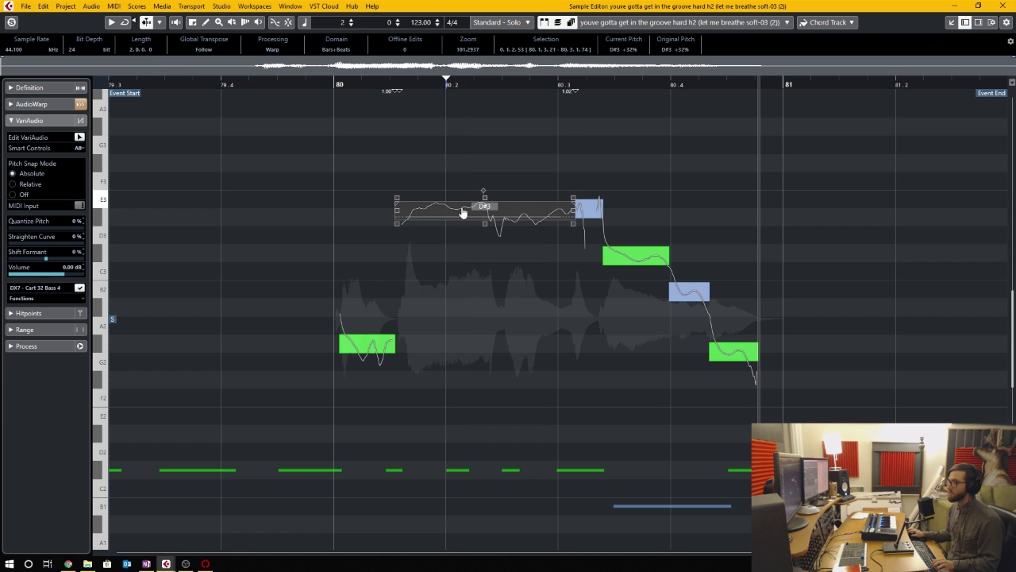
left_click(720, 258)
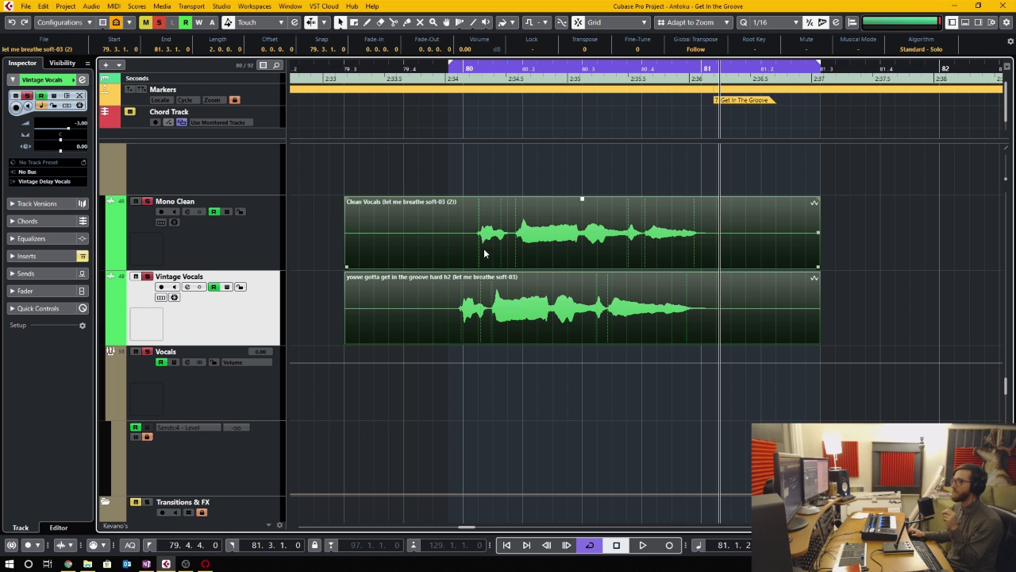
- Compare the timing of the vocal events on the Mono Clean and Vintage Vocals tracks around bar 80
left_click(501, 220)
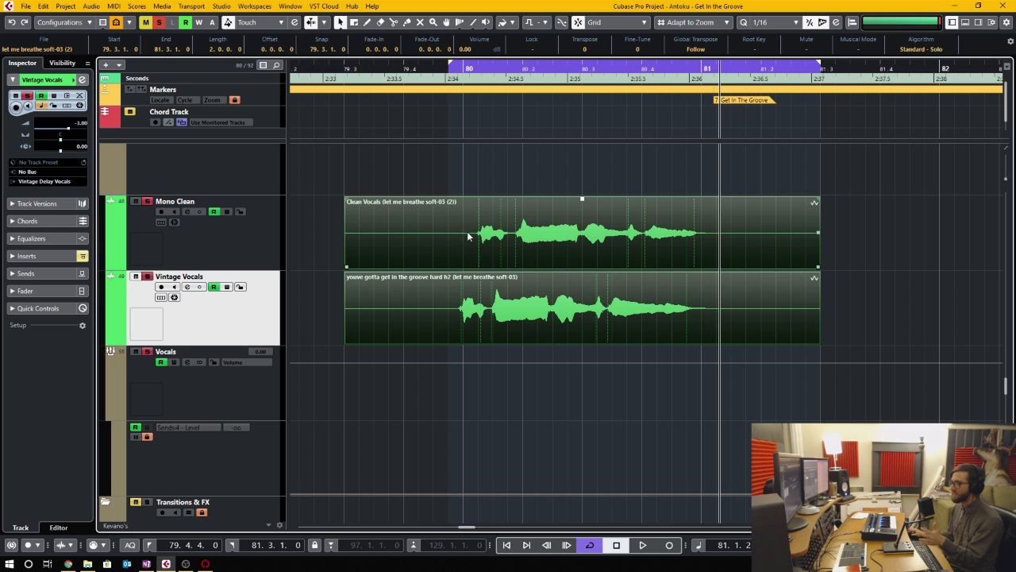
left_click(584, 251)
double_click(602, 295)
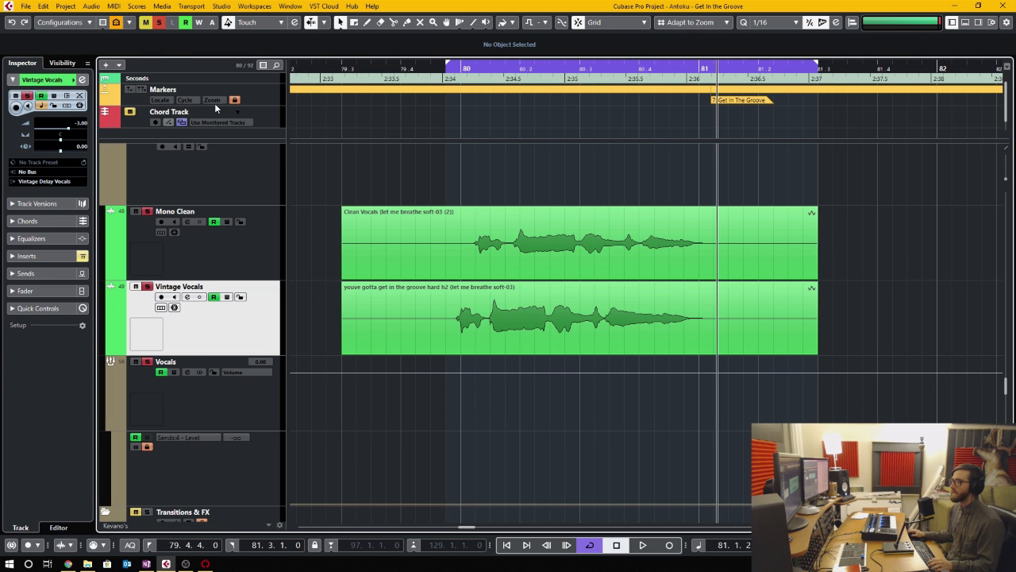
- Set up audio alignment with the Mono Clean vocal event as reference and the Vintage Vocals event as target
left_click(96, 7)
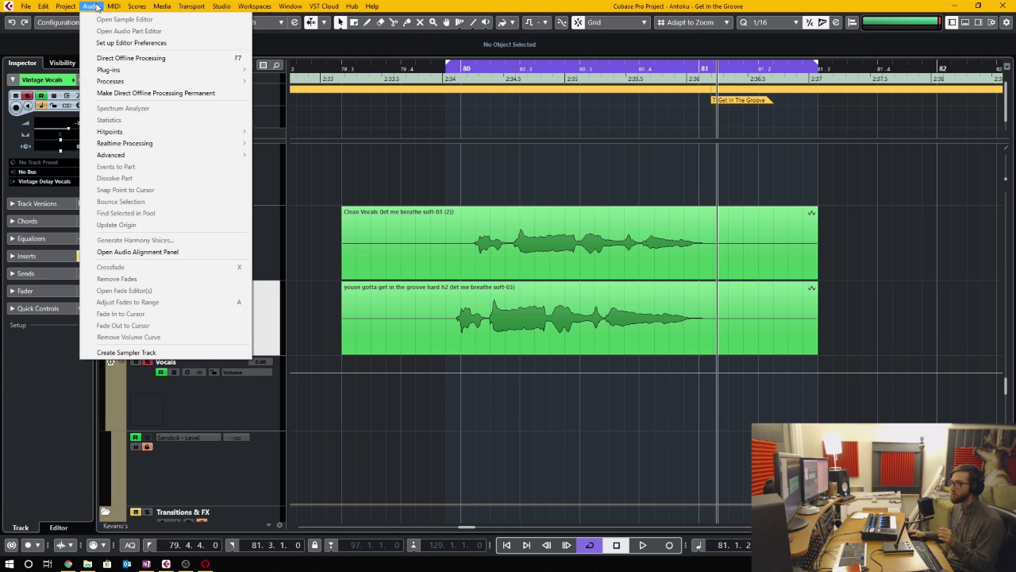
left_click(176, 253)
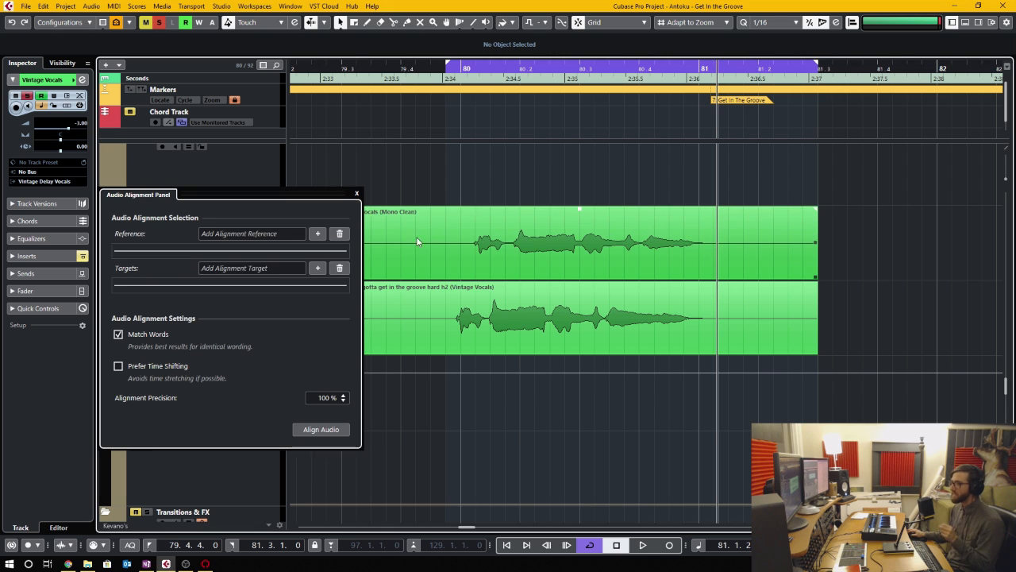
left_click(508, 244)
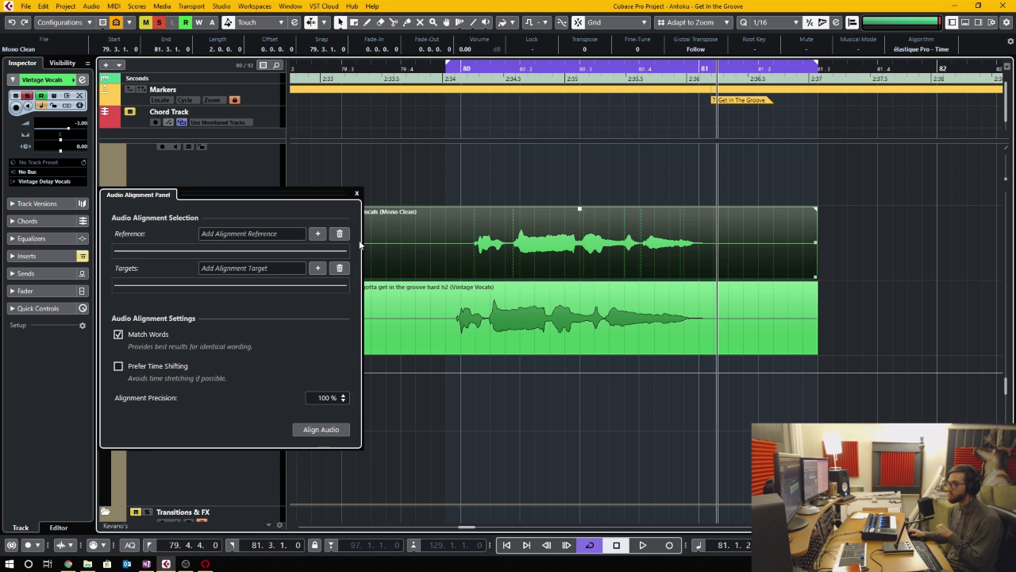
left_click(318, 233)
left_click(587, 318)
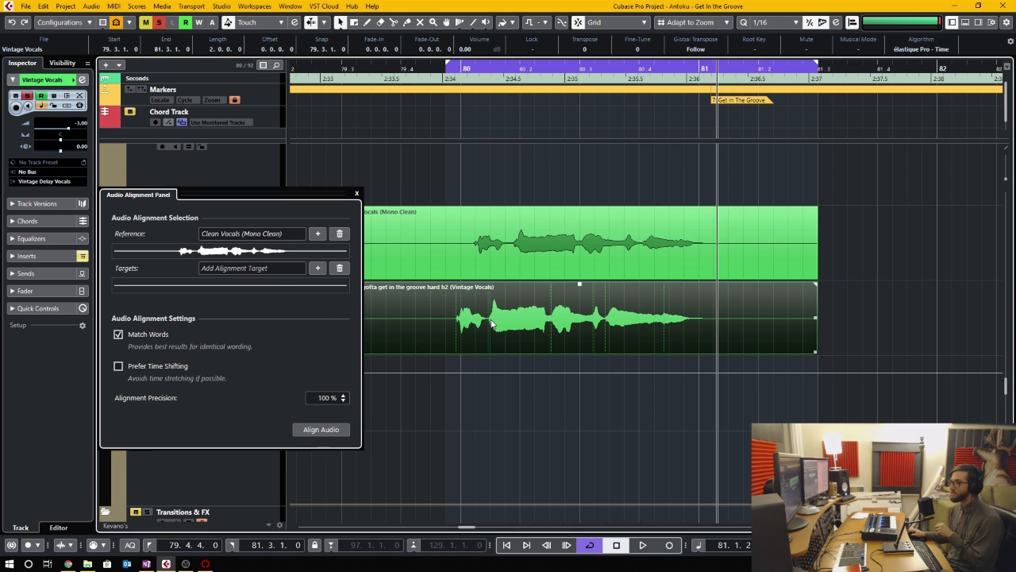
left_click(317, 268)
- Play back the two vocal events around bar 80 to hear their timing before alignment
scroll(476, 278, "up", 1)
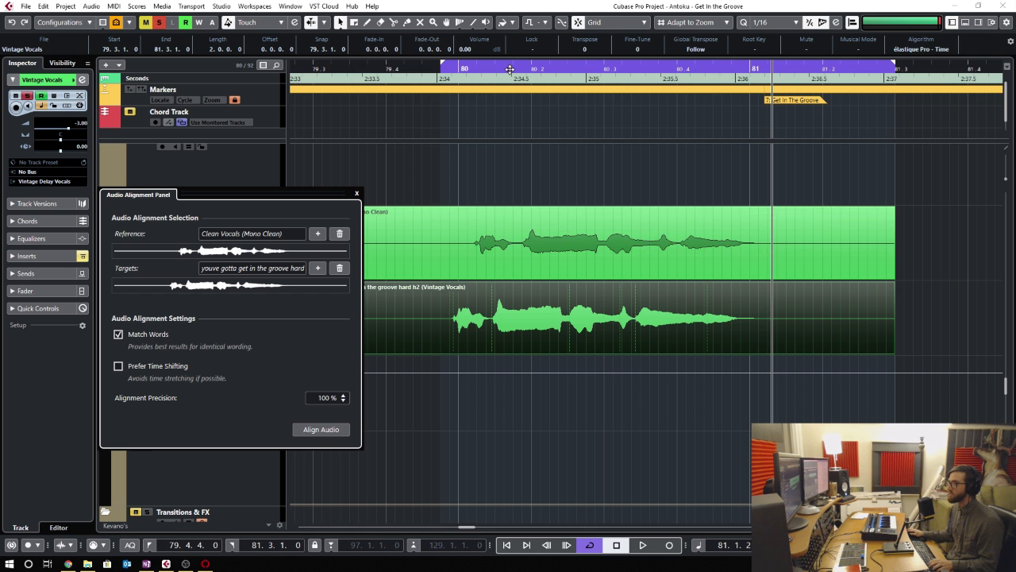
left_click_drag(510, 71, 449, 80)
key("space")
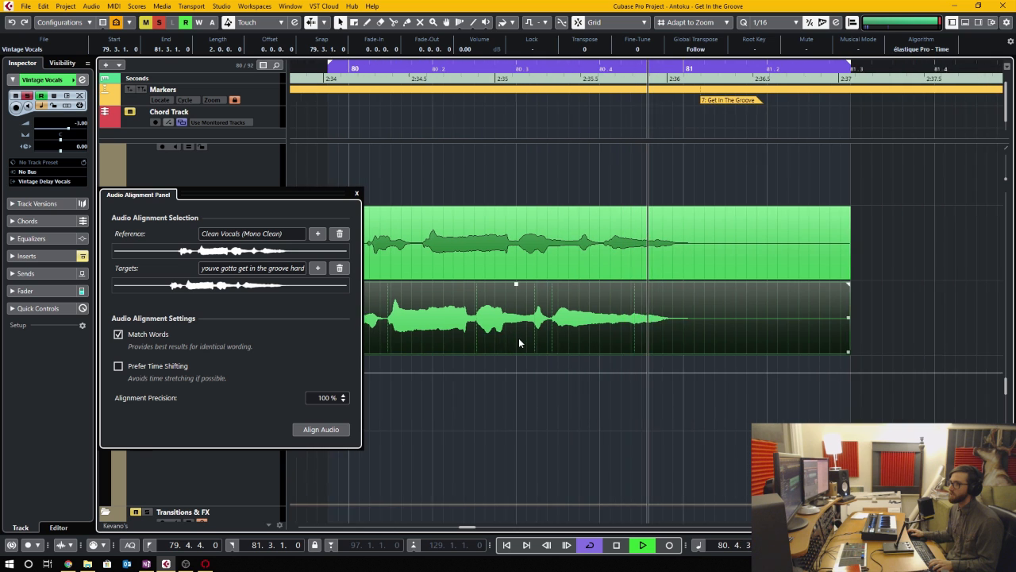
key("space")
- Align the Vintage Vocals event to the Mono Clean reference and play back the aligned vocals
left_click(322, 429)
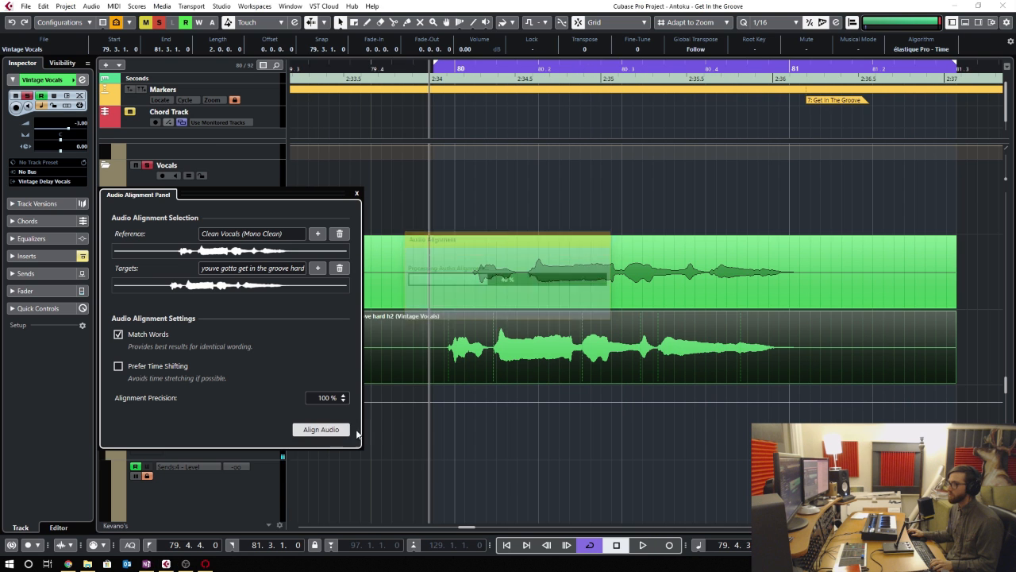
key("space")
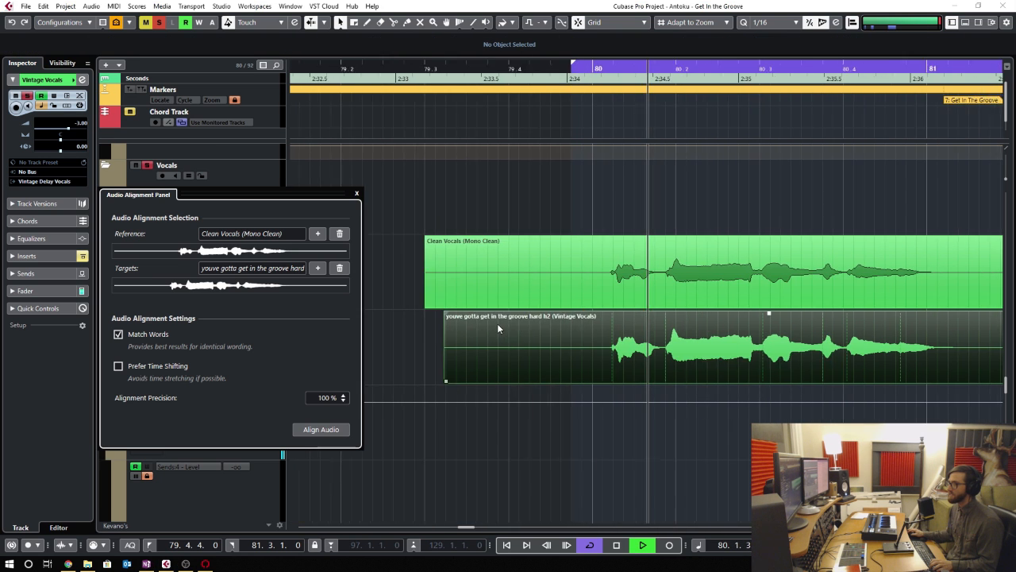
key("space")
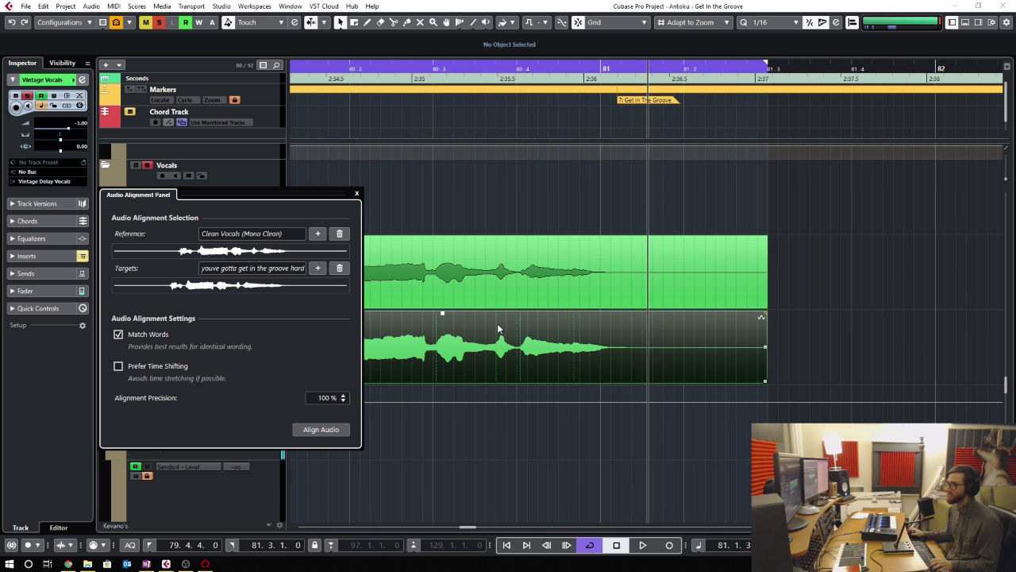
left_click_drag(287, 195, 538, 175)
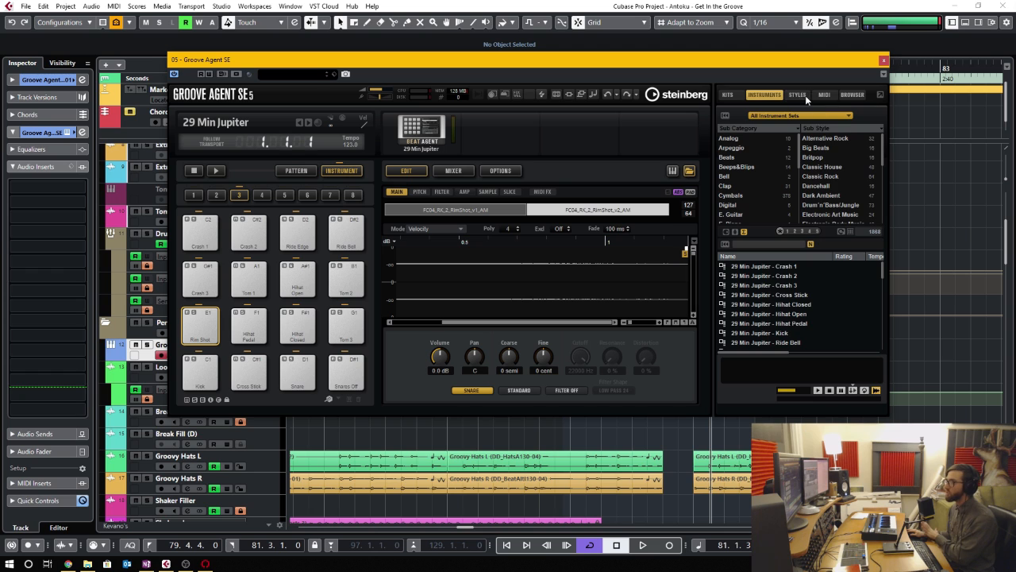
- Look through the Groove Agent SE content browser, kick pad and mixer
left_click(852, 95)
left_click(208, 369)
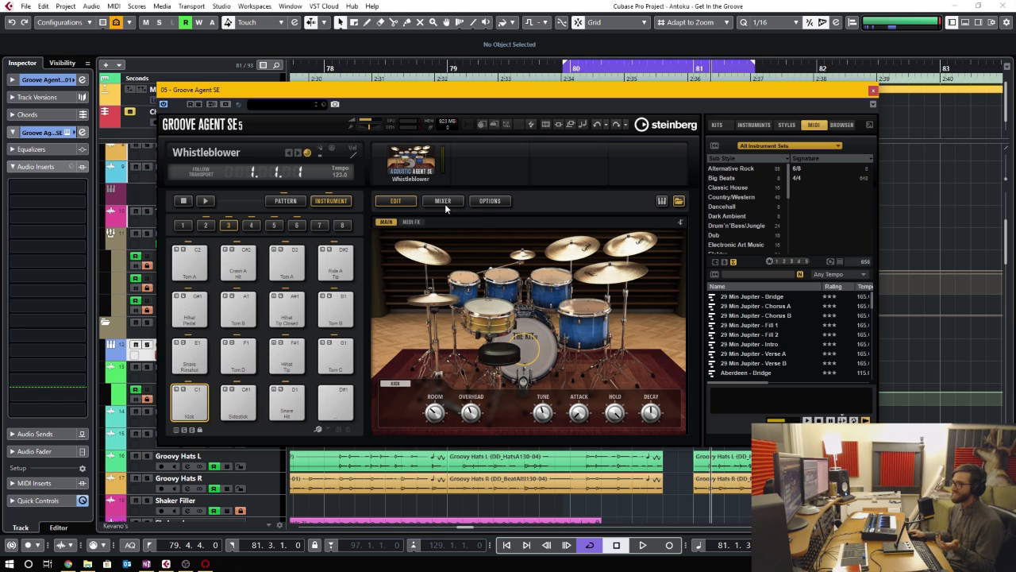
left_click(445, 204)
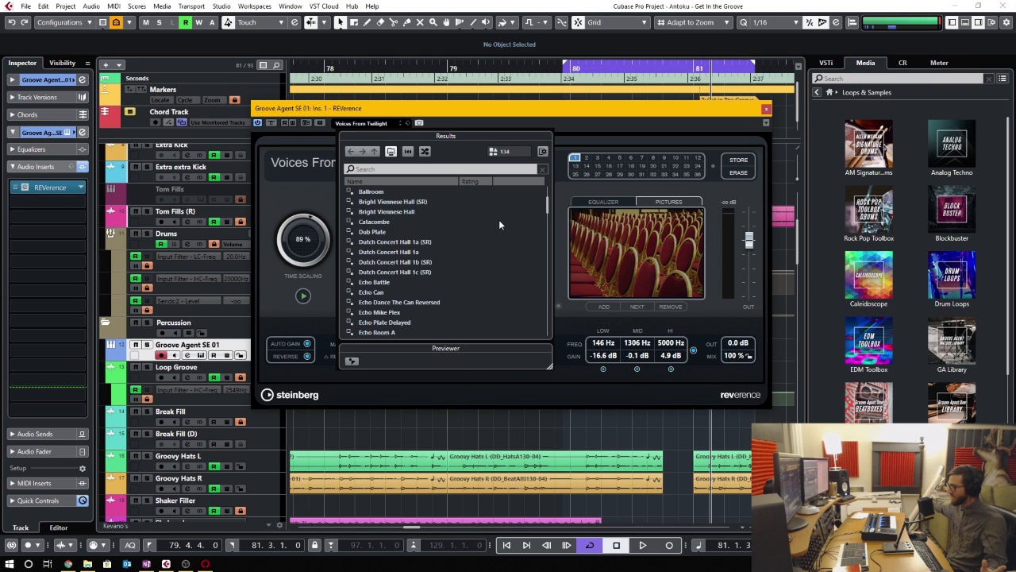
- Load the REVerence preset New York City Church A, and replace it with Ny Studio A A (SR)
scroll(508, 288, "down", 15)
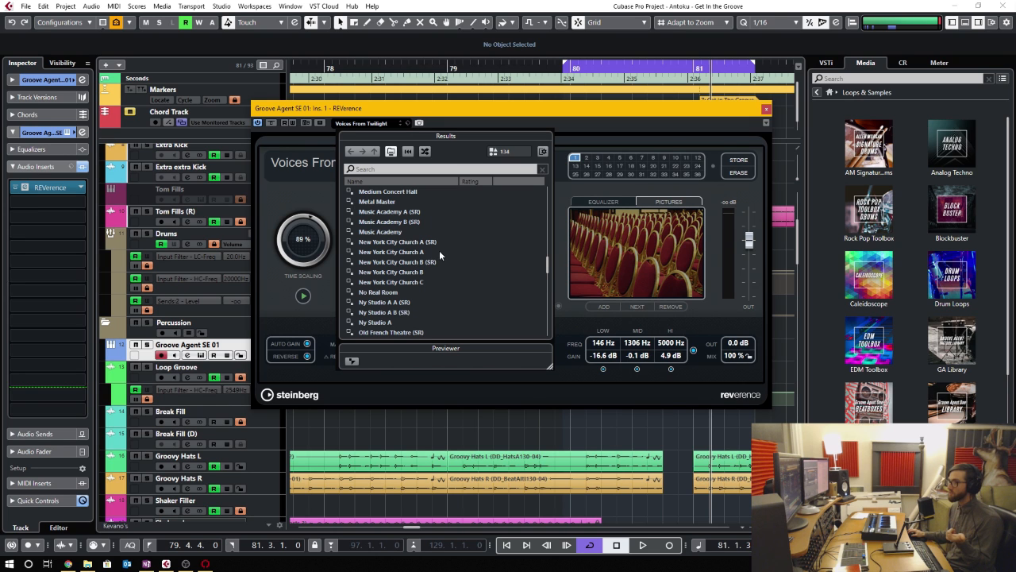
left_click(405, 253)
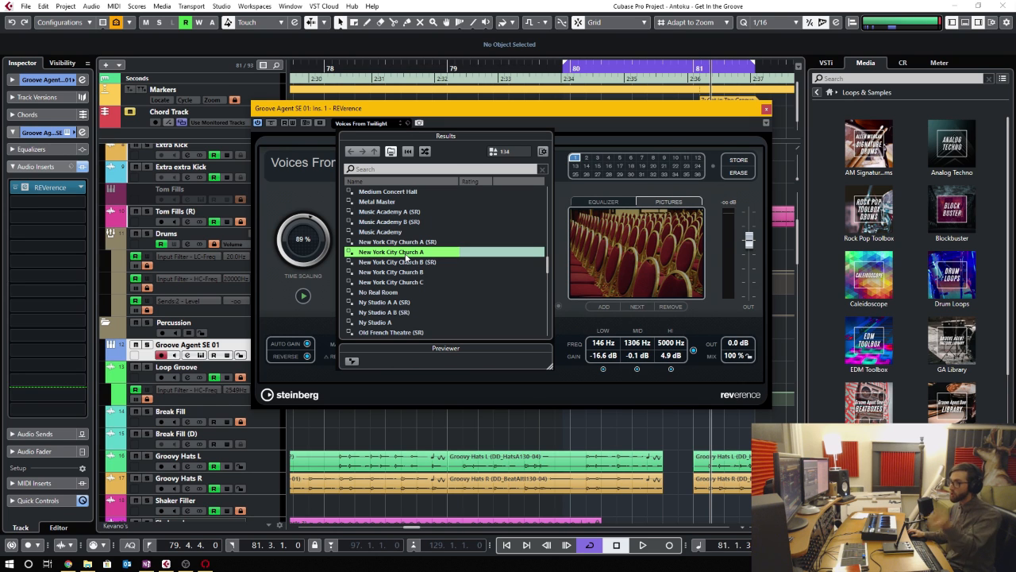
double_click(405, 253)
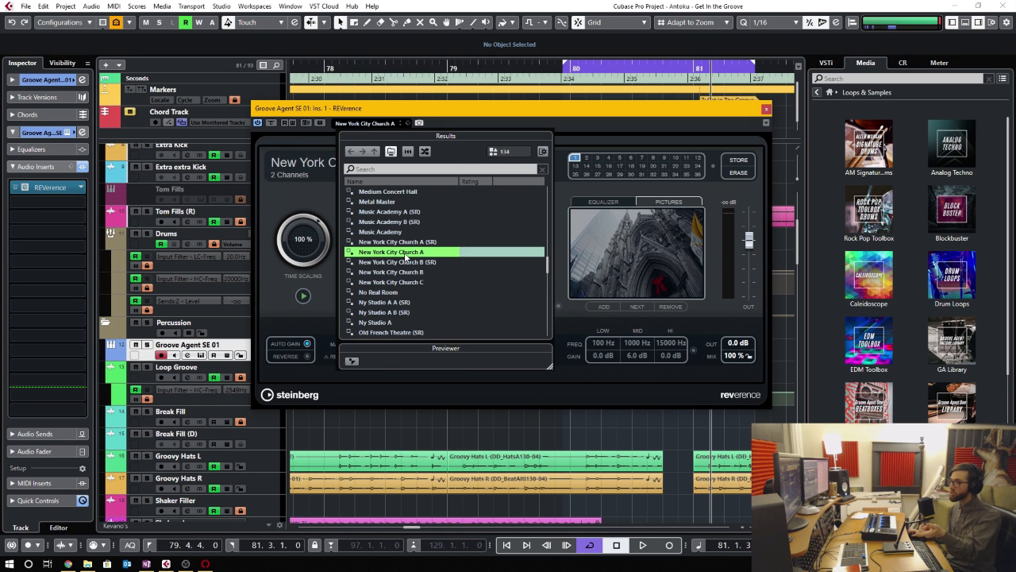
left_click(390, 303)
double_click(390, 305)
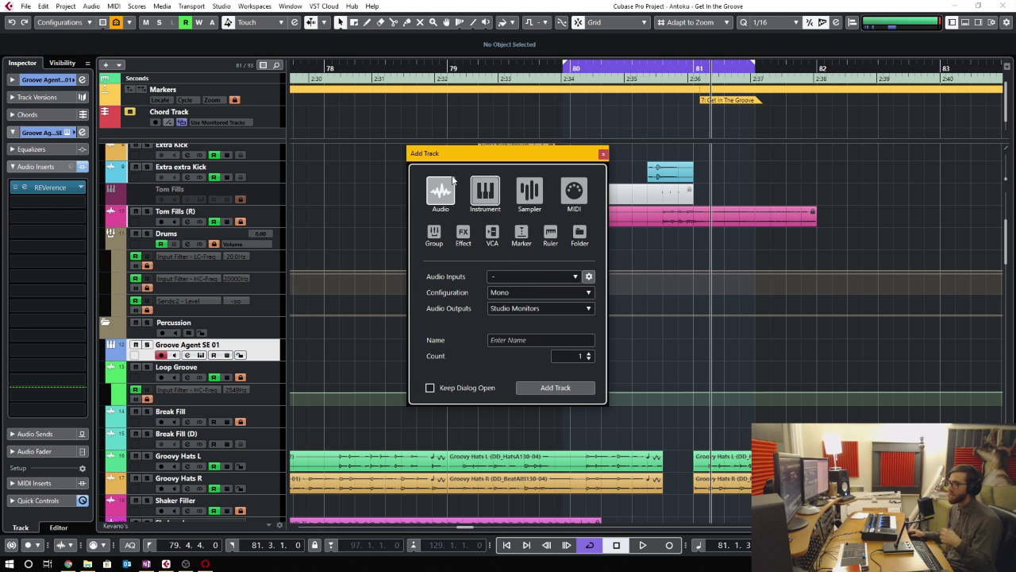
- Examine the audio input, output, name and configuration options for adding a new audio track
left_click(556, 276)
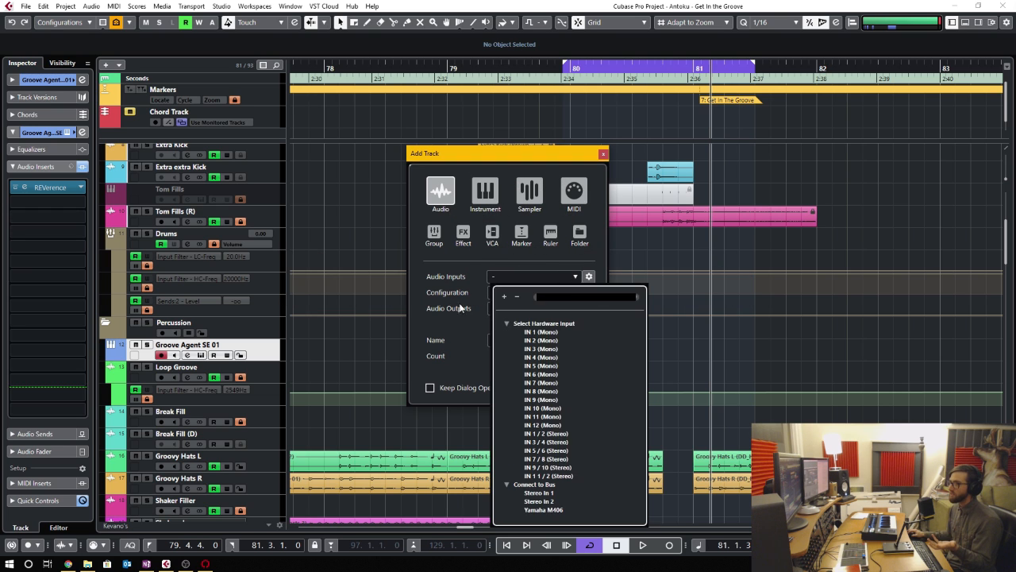
left_click(460, 304)
left_click(566, 308)
left_click(443, 311)
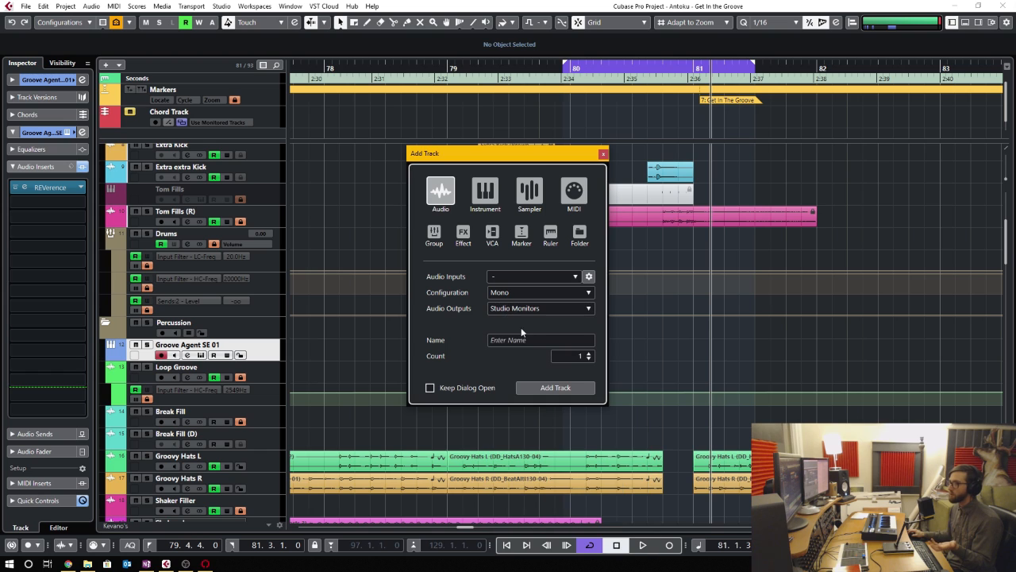
left_click(530, 339)
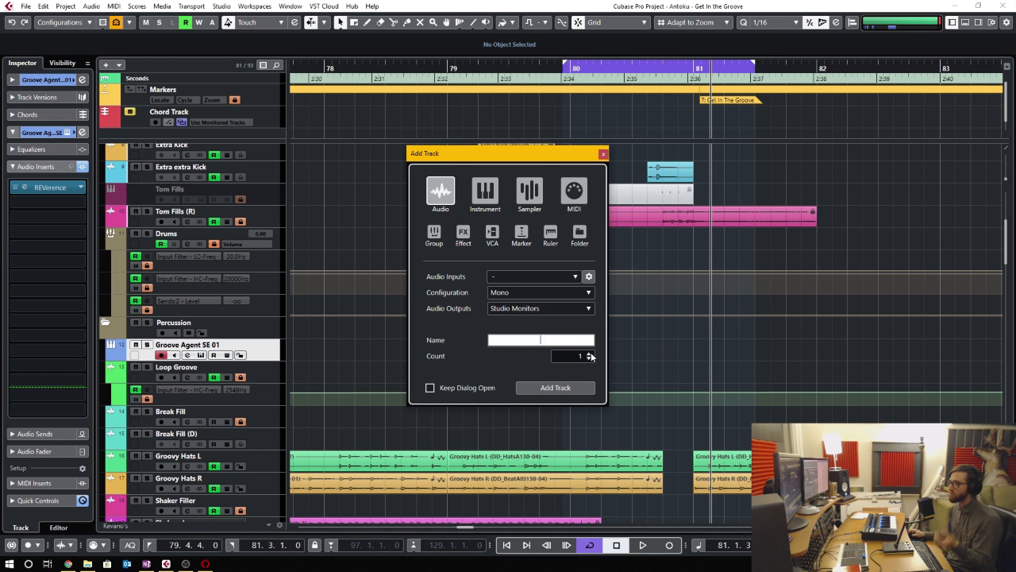
left_click(550, 291)
left_click(448, 291)
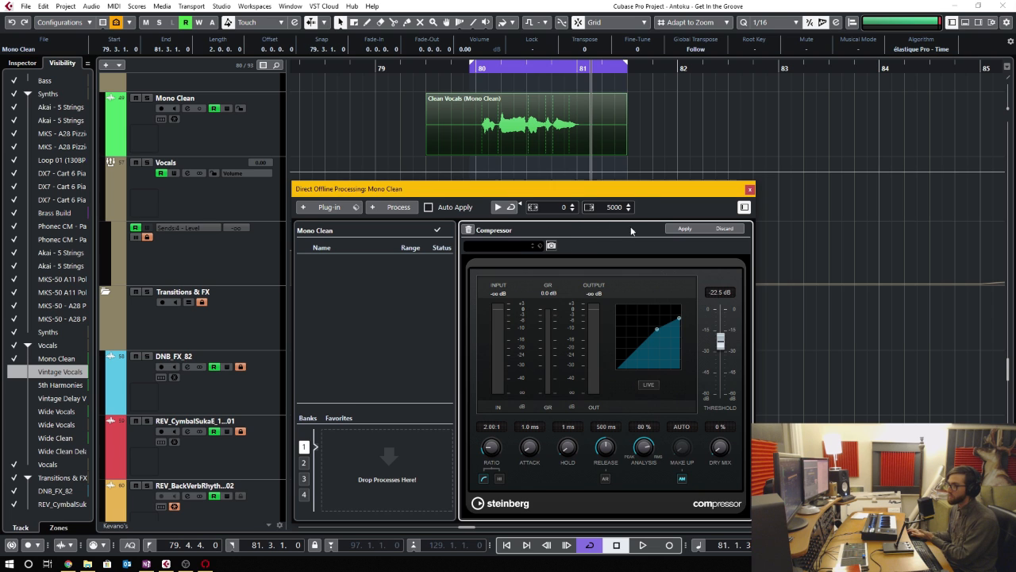
- Apply the Compressor and the LittlePlate reverb to the Mono Clean vocal event with Direct Offline Processing
left_click(682, 229)
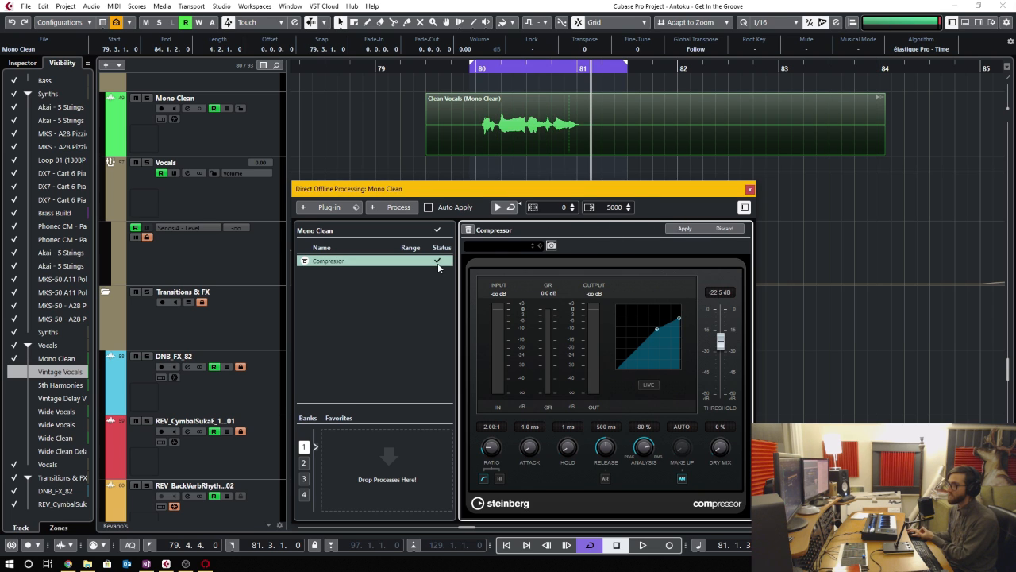
left_click(329, 207)
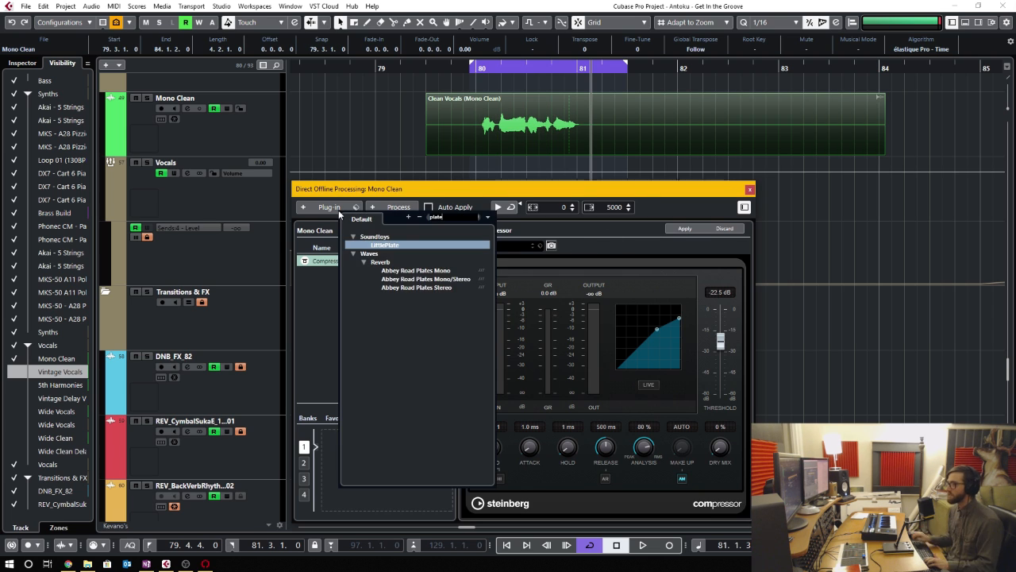
left_click(392, 246)
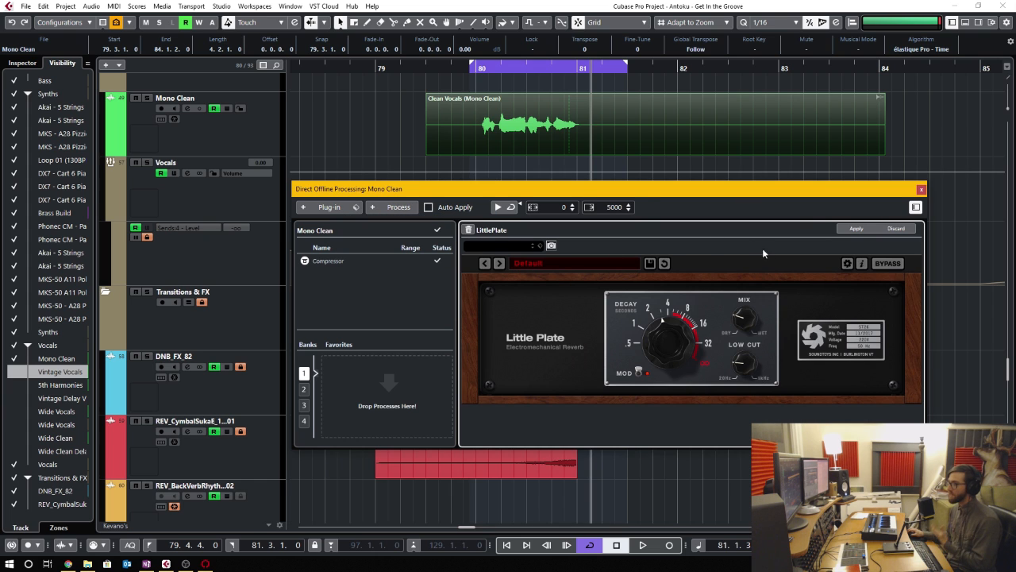
left_click(856, 228)
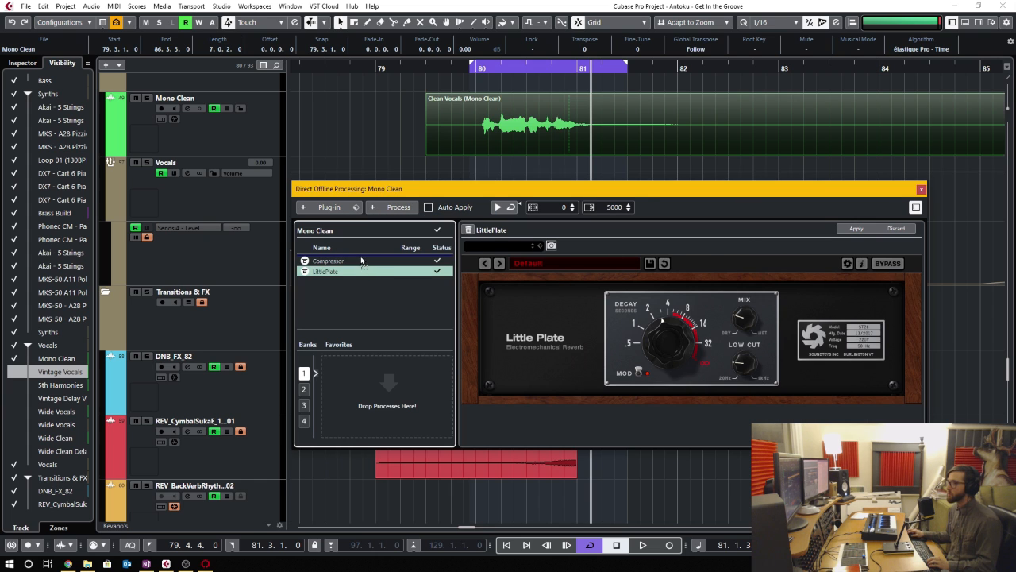
- Save the Compressor and LittlePlate processes as the favorite "Vocal w/ verb" and apply it to the Vintage Vocals event
left_click_drag(361, 255, 362, 387)
left_click(352, 259, "shift")
type("Vocal")
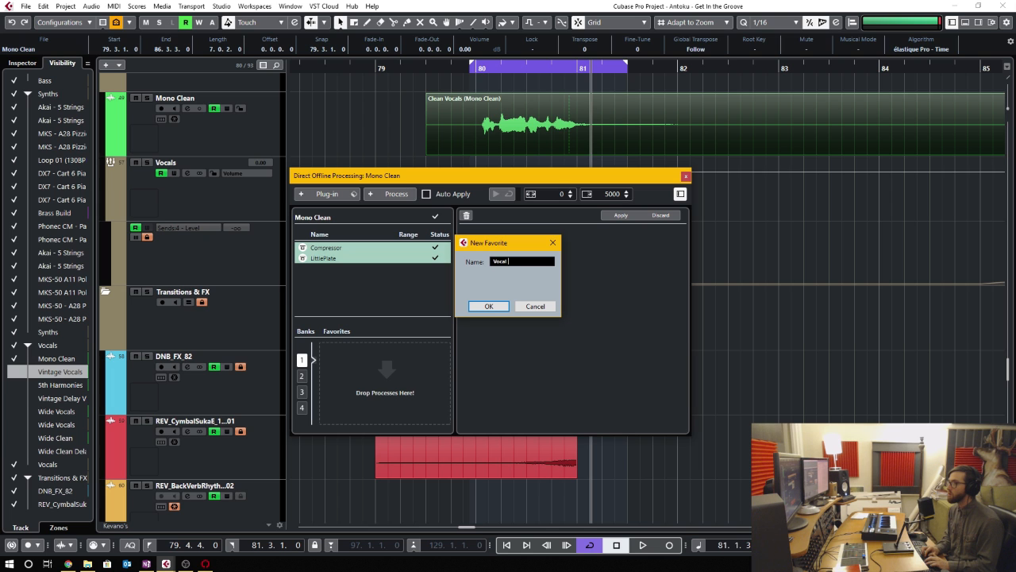
type(" w/ verb")
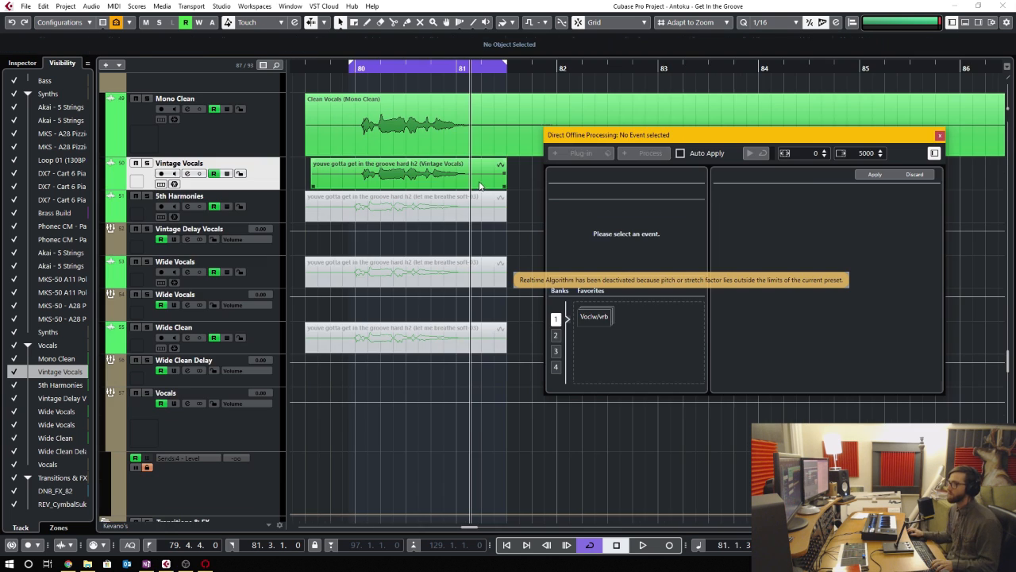
left_click(480, 183)
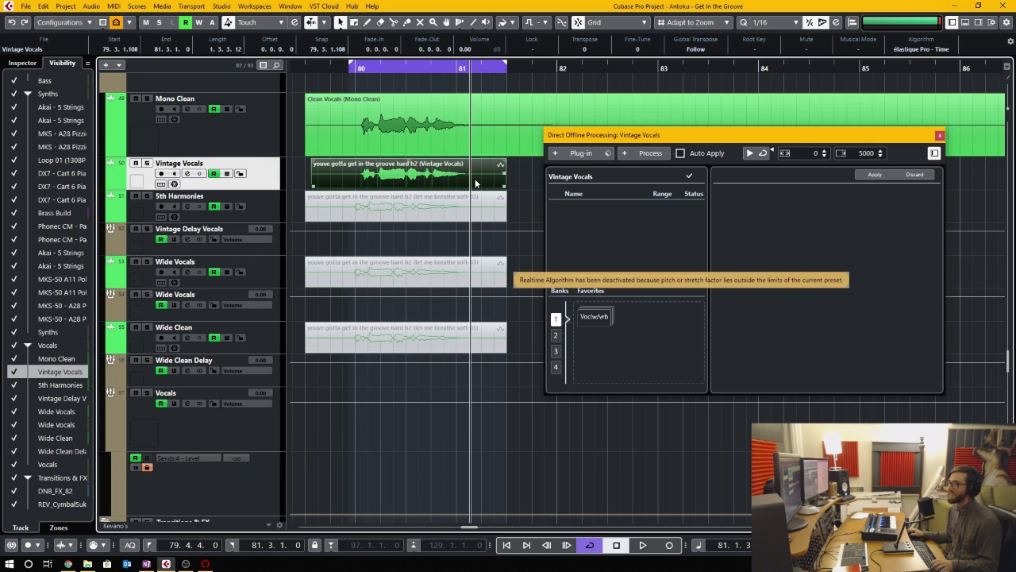
left_click(600, 317)
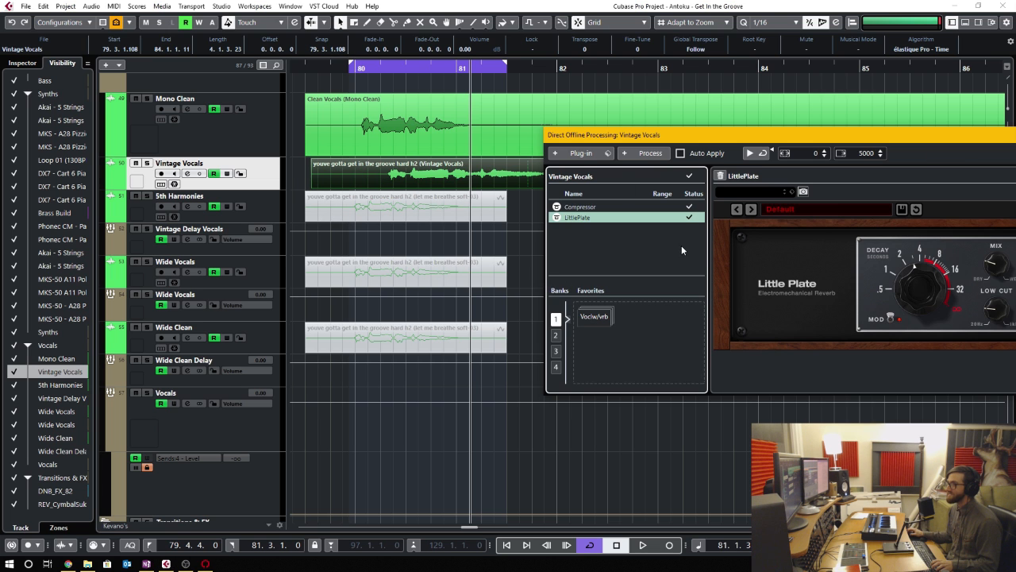
left_click_drag(701, 143, 485, 158)
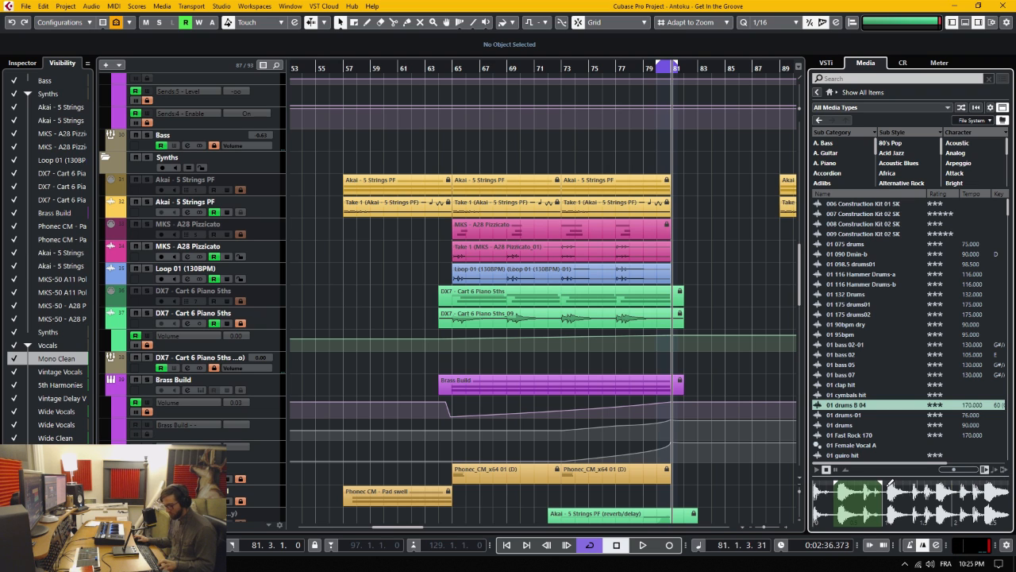
- Select a short range of the 01 drums B 04 sample and place it on the Loop 01 (130BPM) track at bar 82
left_click_drag(848, 500, 907, 498)
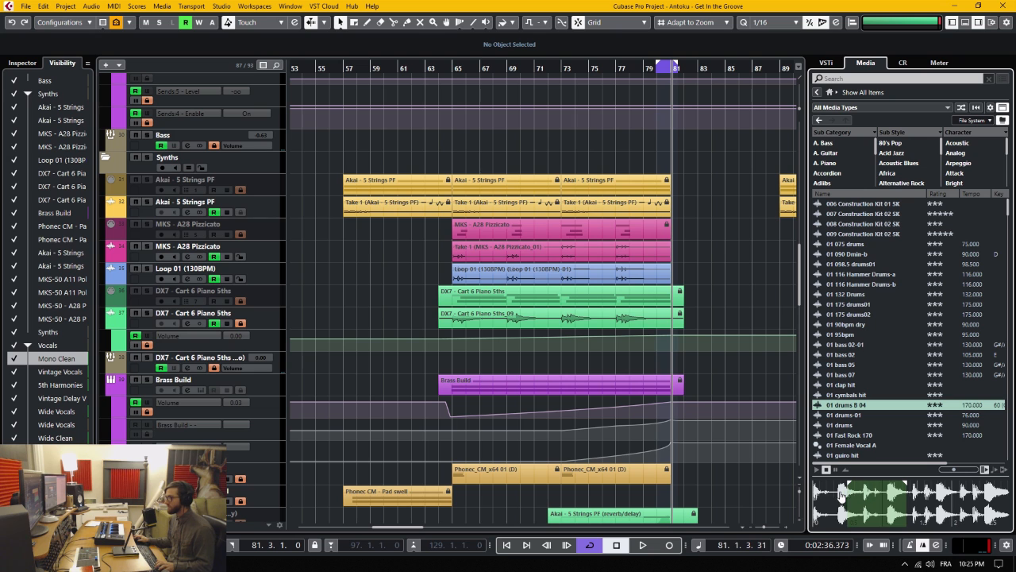
left_click_drag(835, 497, 646, 278)
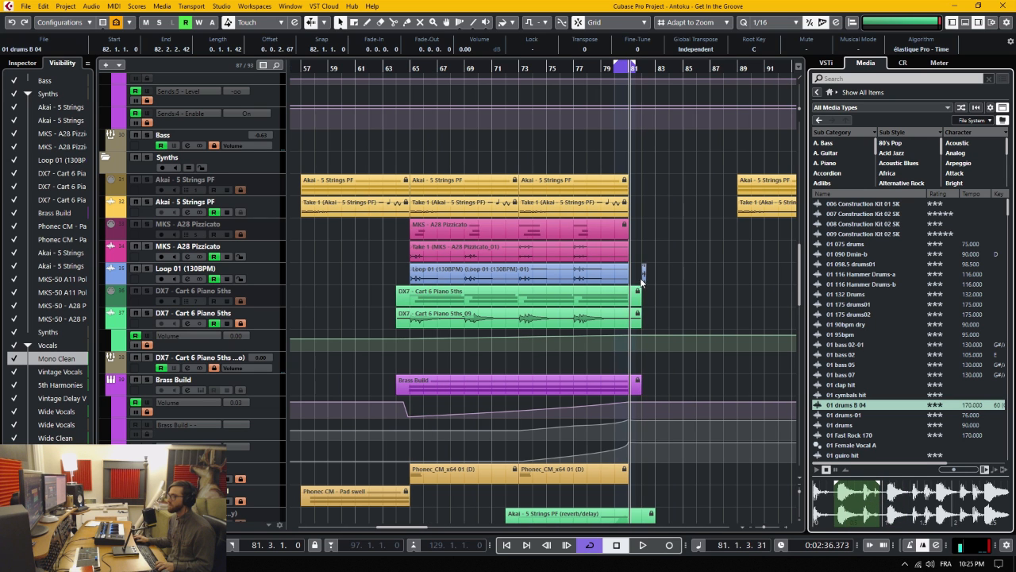
scroll(646, 277, "up", 4)
- Extend the 01 drums B 04 event's end to about 83.2.1.72 and its start to before bar 82
scroll(646, 280, "down", 2)
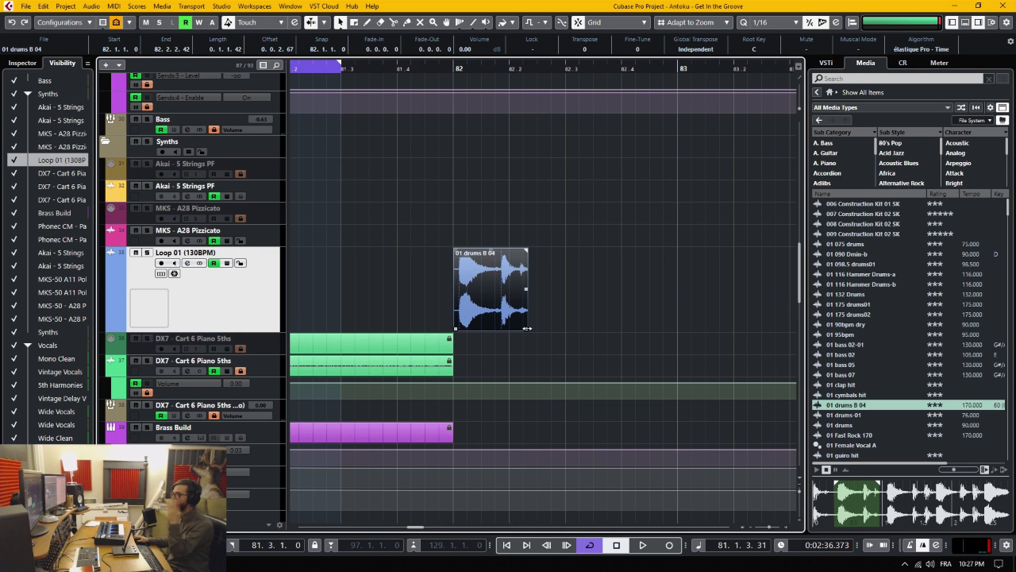
left_click_drag(526, 327, 735, 327)
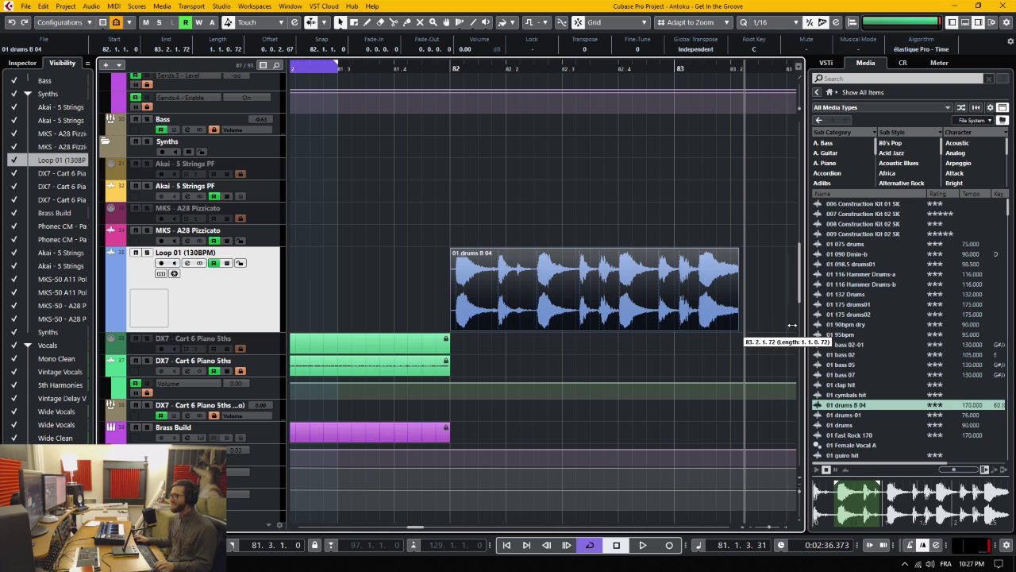
left_click_drag(451, 328, 413, 328)
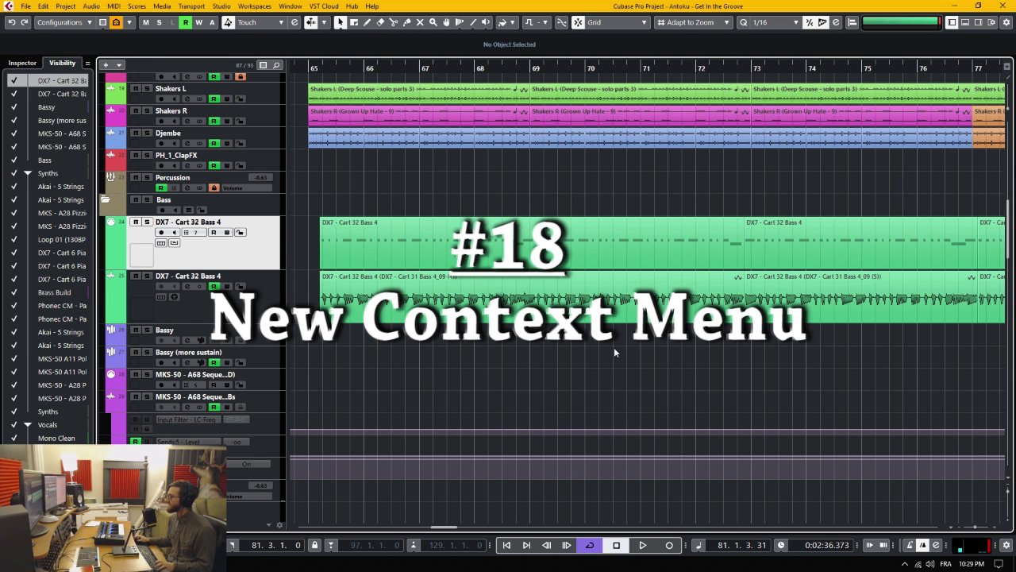
- Examine the context commands for the DX7 - Cart 32 Bass 4 audio event, including the Render in Place options
right_click(555, 289)
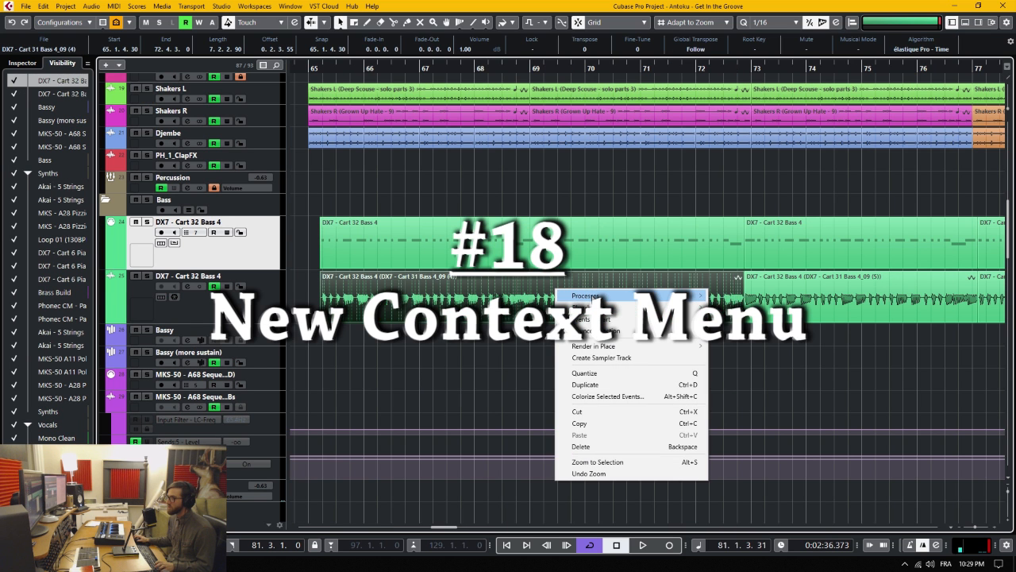
mouse_move(589, 299)
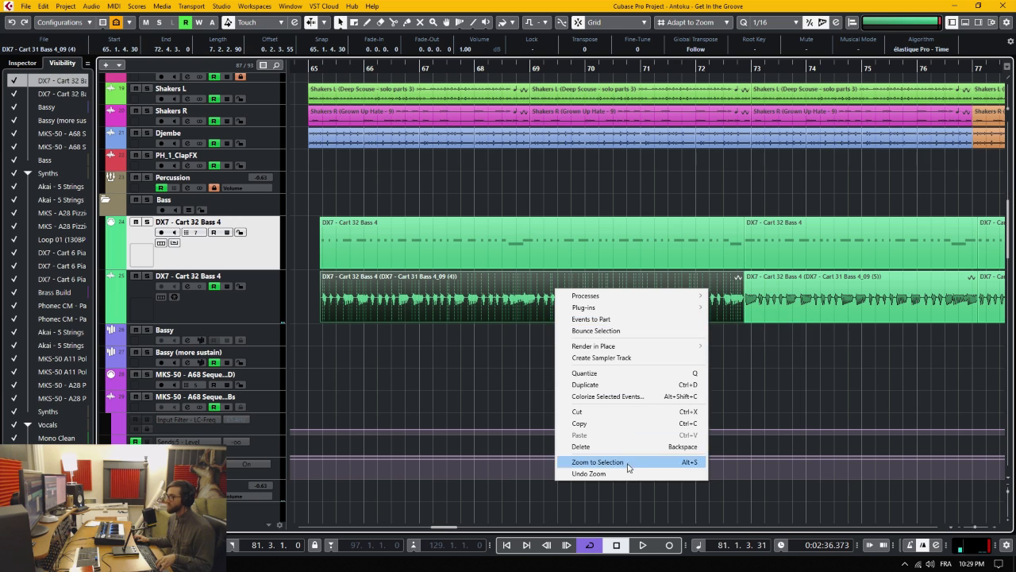
mouse_move(626, 346)
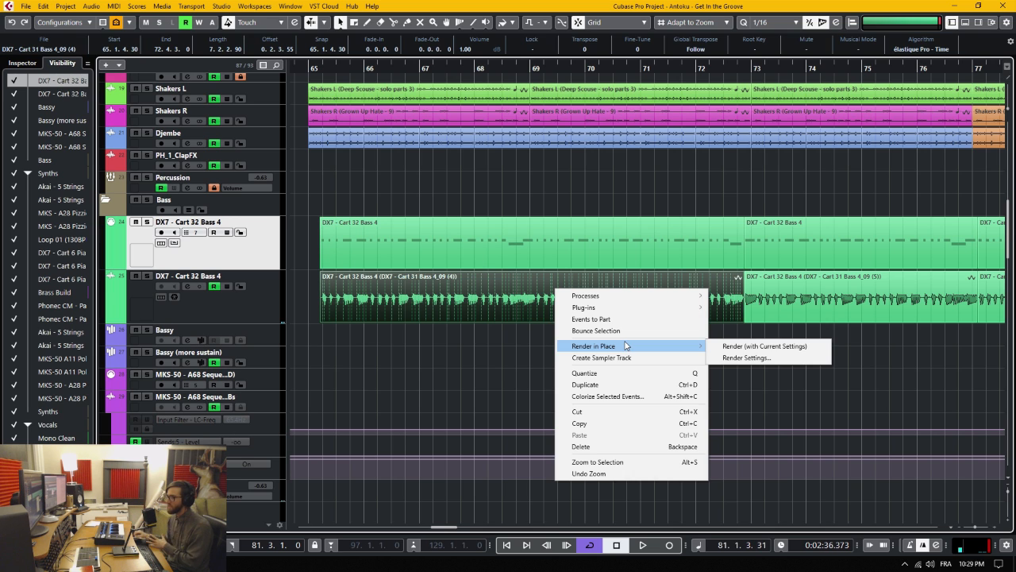
left_click(503, 342)
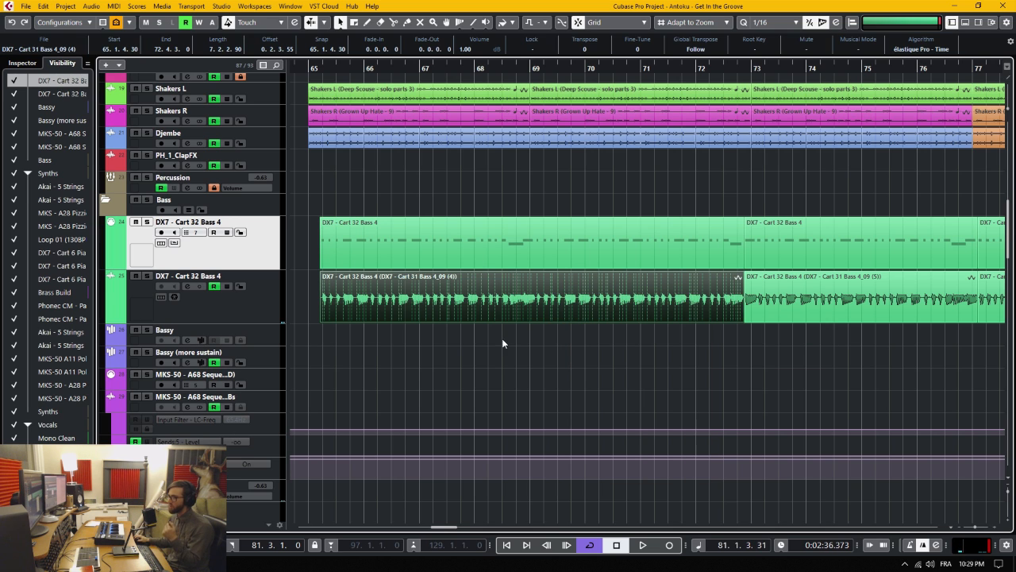
- Examine the context commands for the DX7 - Cart 32 Bass 4 MIDI part to compare them with those for audio events
left_click(500, 242)
right_click(516, 234)
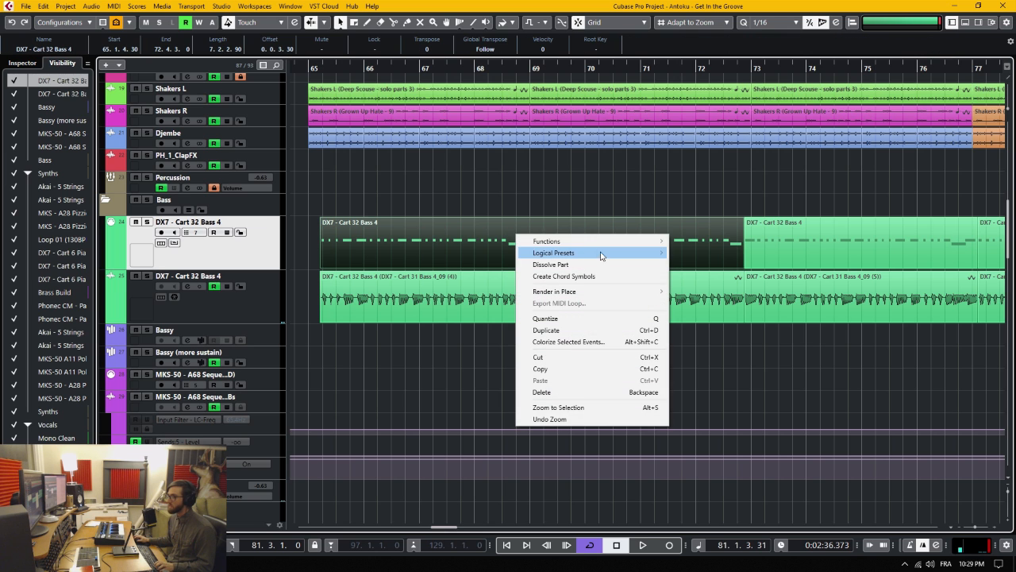
mouse_move(613, 242)
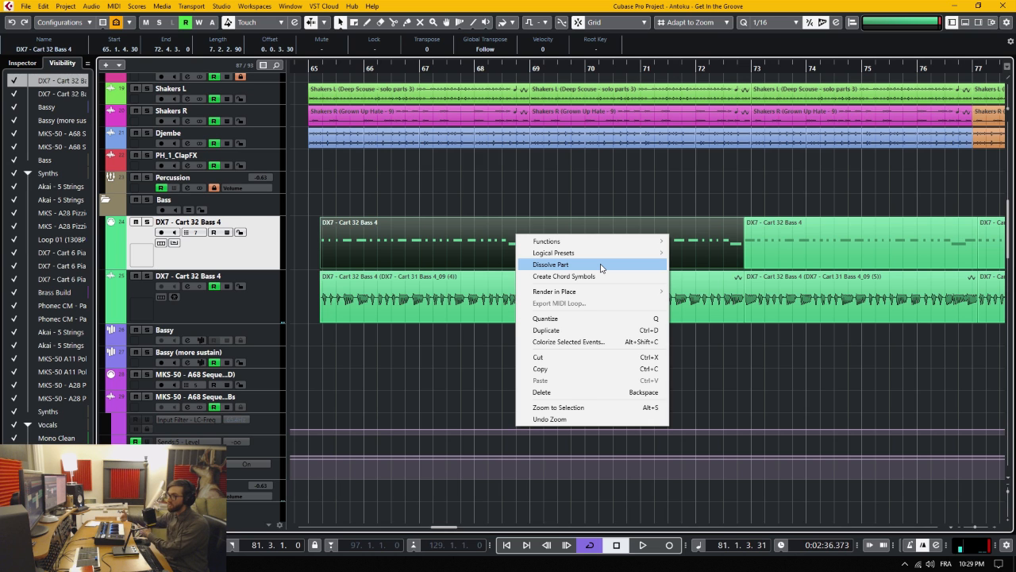
left_click(473, 291)
right_click(507, 294)
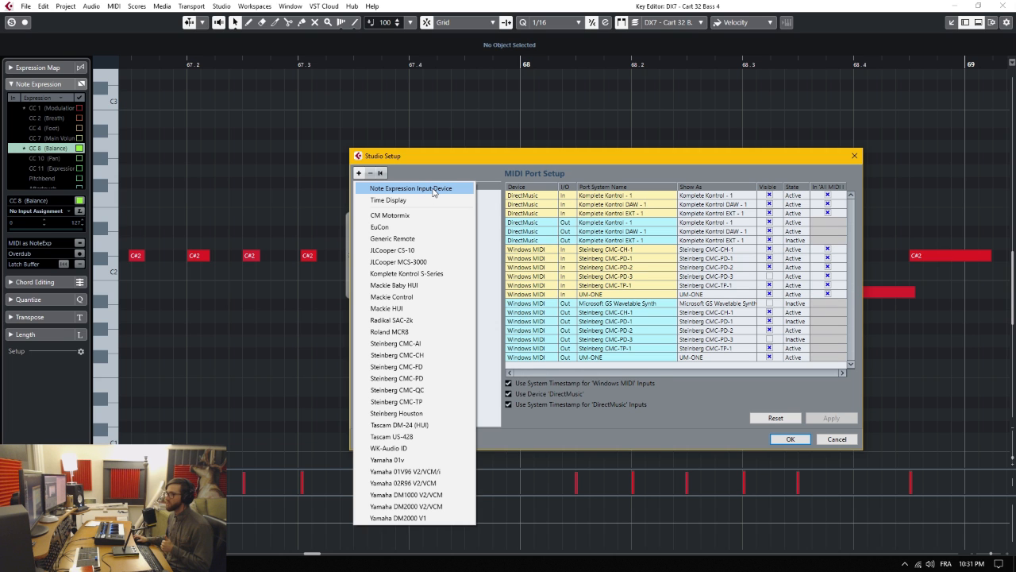
- Add a Note Expression Input Device in Studio Setup and move the dialog out of the way
left_click(433, 191)
left_click_drag(481, 156, 414, 89)
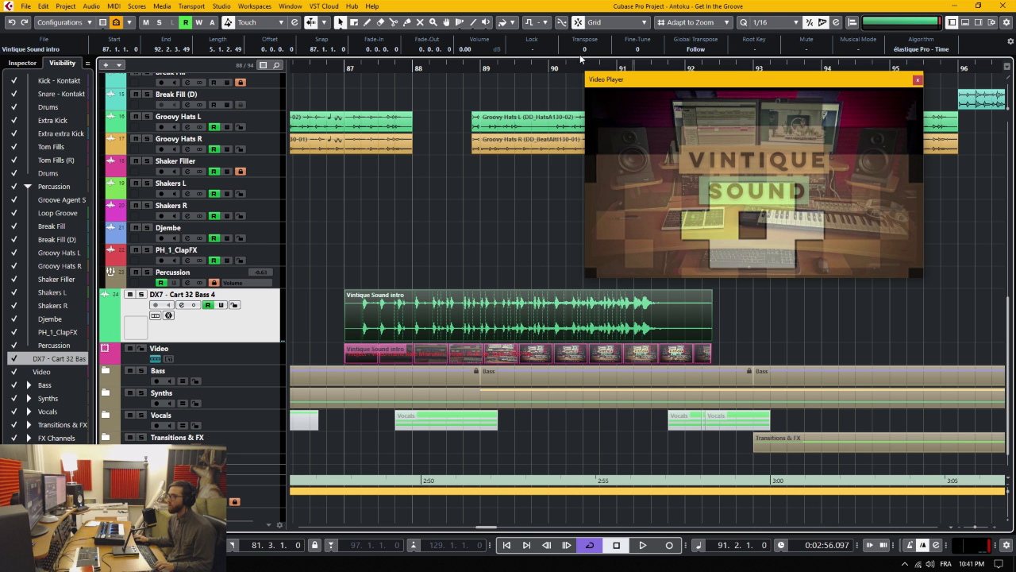
- Scrub through the intro video, move the Vintique Sound intro audio event to 91.2.1.106, and trim the video event's start to about 89.2.4.65
left_click(606, 65)
left_click_drag(605, 65, 572, 157)
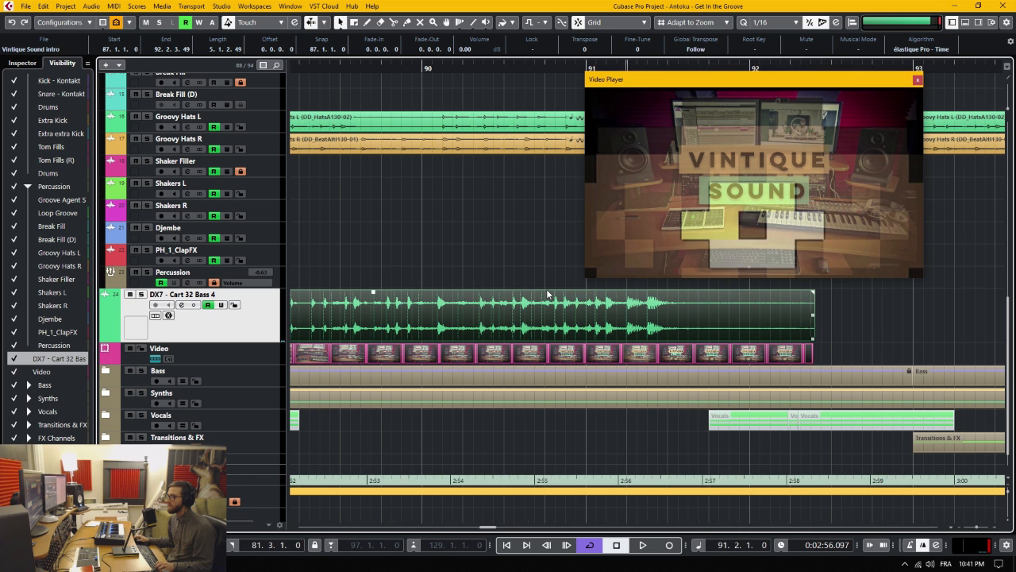
left_click_drag(468, 317, 794, 317)
mouse_move(623, 316)
left_mouse_down()
mouse_move(786, 317)
mouse_move(648, 313)
mouse_move(608, 317)
mouse_move(671, 317)
mouse_move(581, 332)
mouse_move(622, 326)
left_mouse_up()
scroll(637, 335, "up", 6)
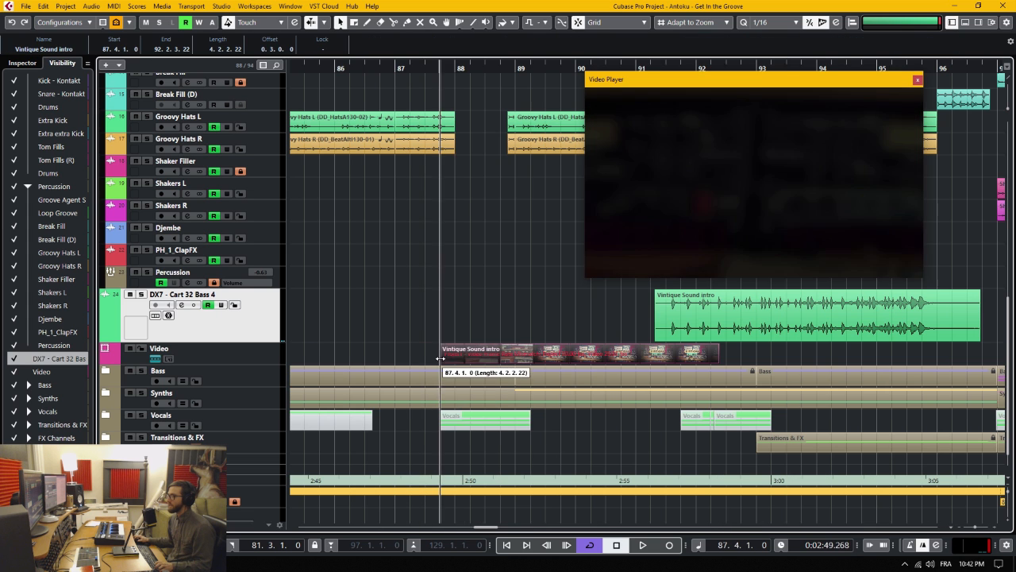
left_click_drag(441, 356, 547, 358)
- Turn off Use Video Follows Edit Mode and extend the Vintique Sound intro video event's start back to 87.1.1.0
left_click(137, 6)
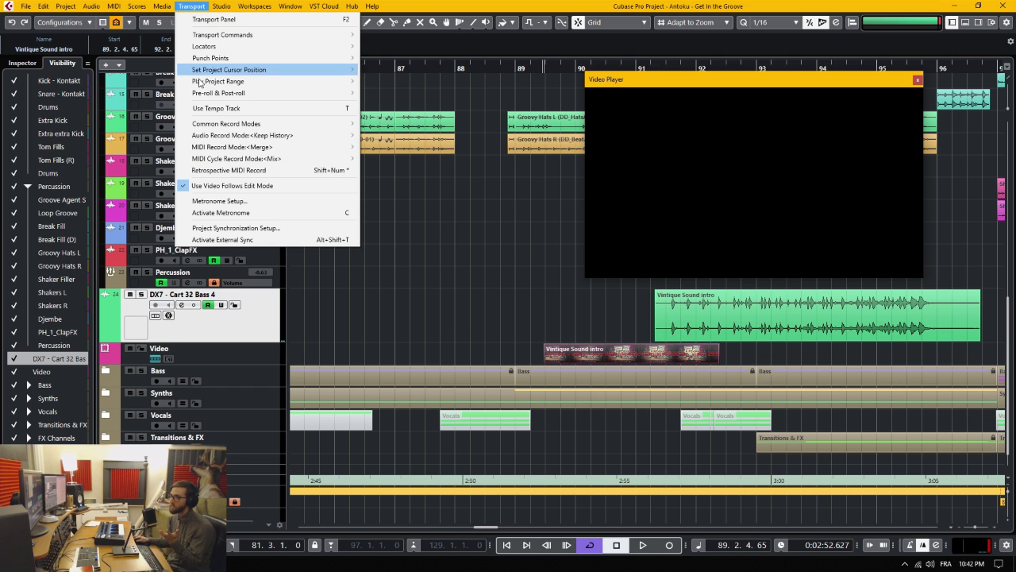
left_click(229, 188)
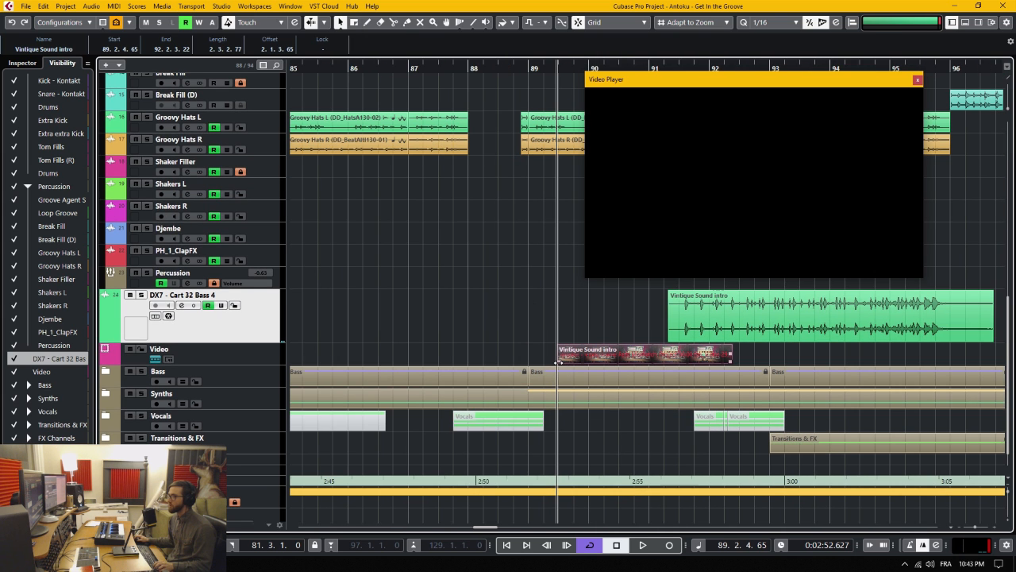
left_click_drag(559, 358, 401, 362)
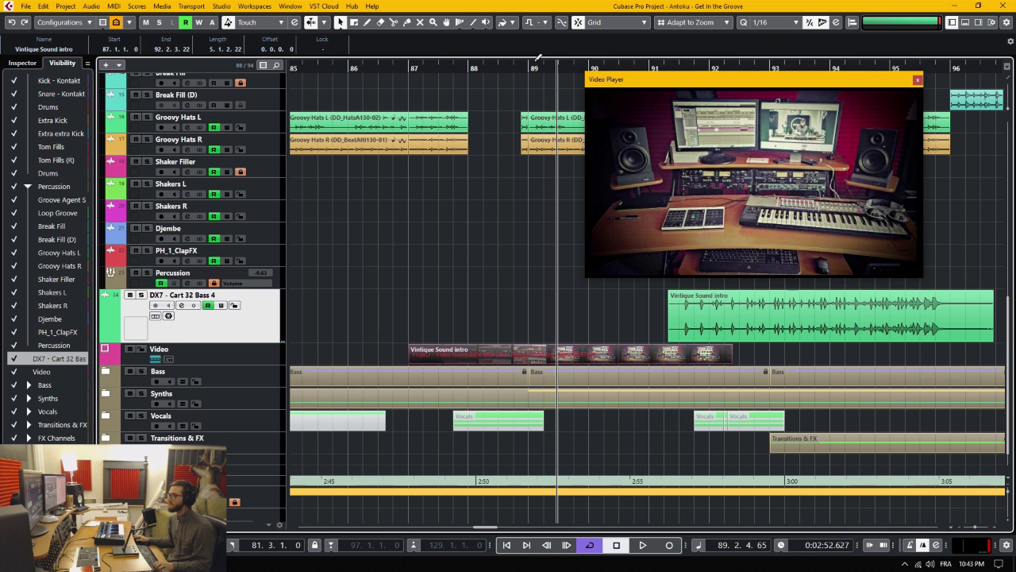
- With the cursor at bar 89, trim the intro video event to 88.2.1.0–90.4.1.0 and move its audio event to 89.3.1.0
left_click(507, 69)
left_click_drag(508, 69, 528, 69)
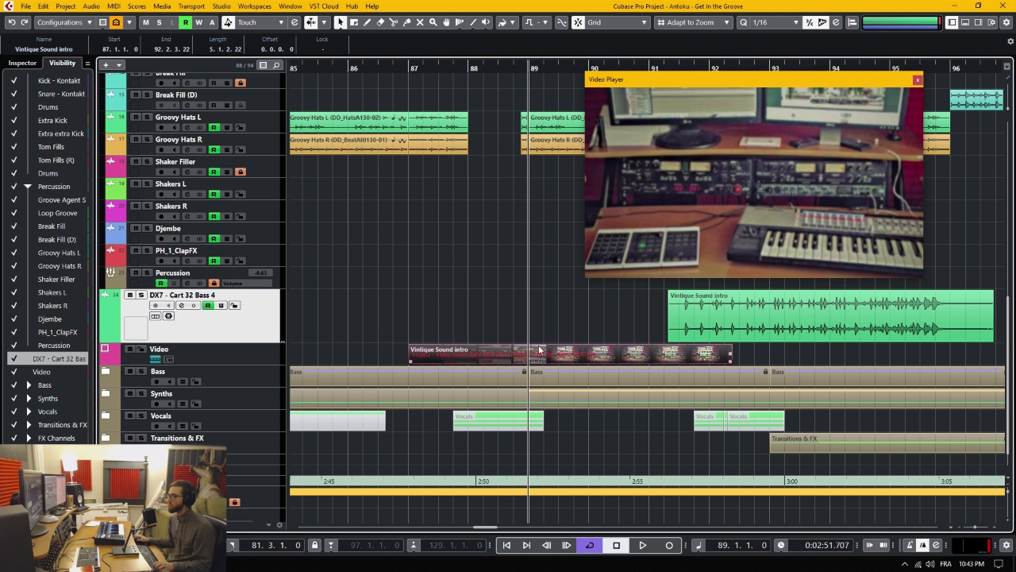
left_click_drag(408, 361, 484, 363)
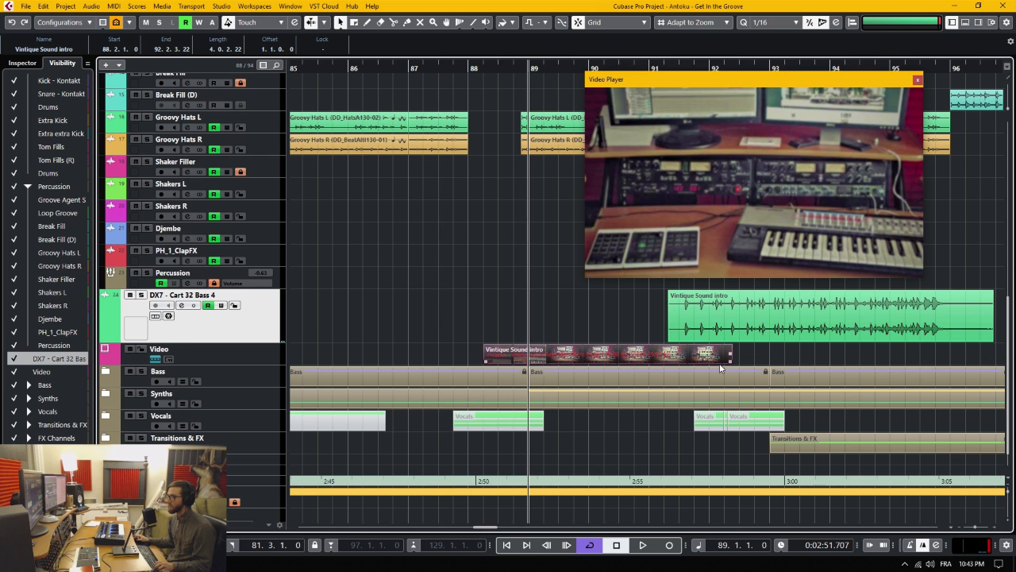
left_click_drag(729, 364, 622, 359)
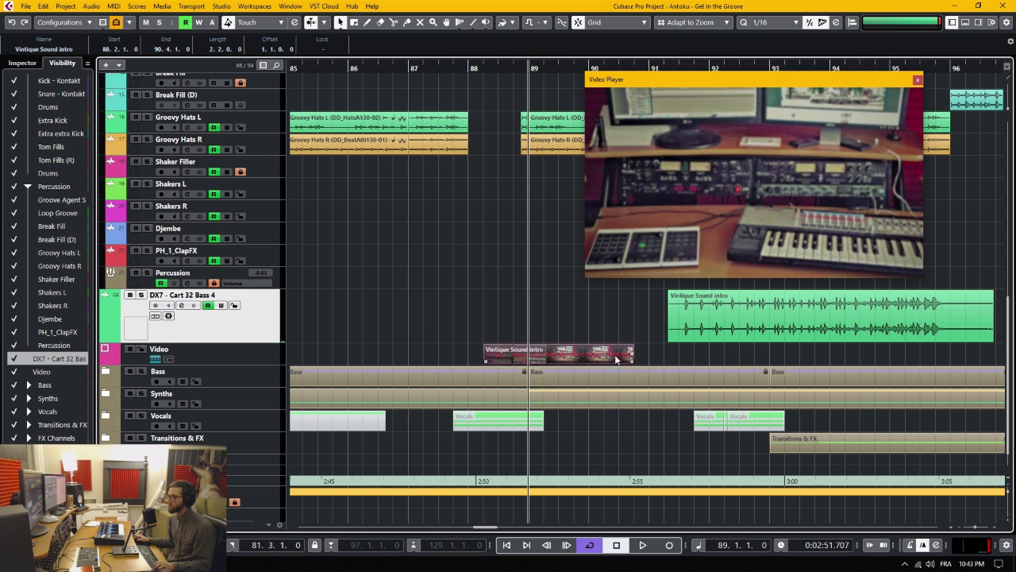
left_click_drag(685, 322, 596, 318)
scroll(565, 343, "up", 2)
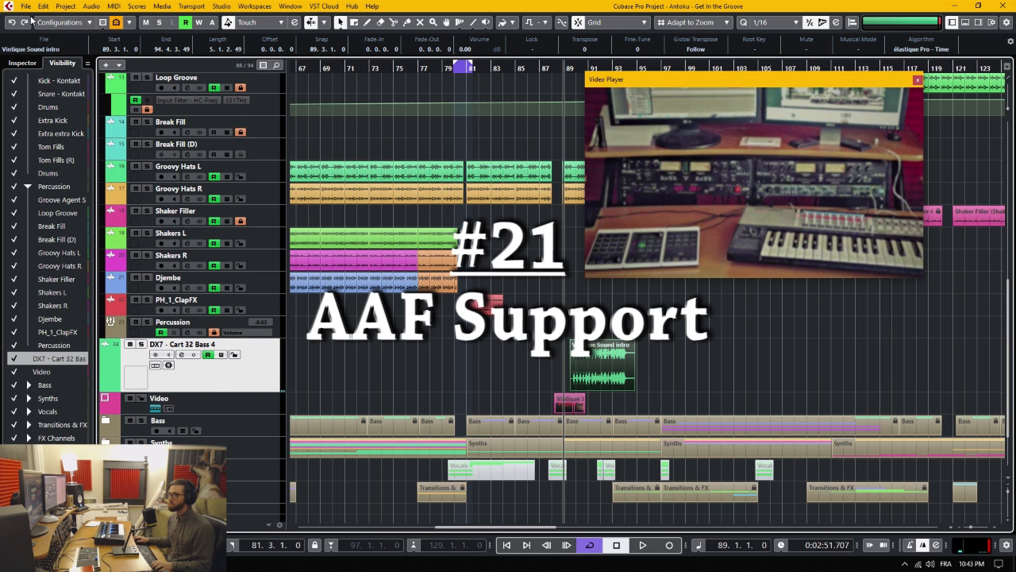
- Examine the project import and export options to locate AAF support
left_click(26, 7)
mouse_move(56, 172)
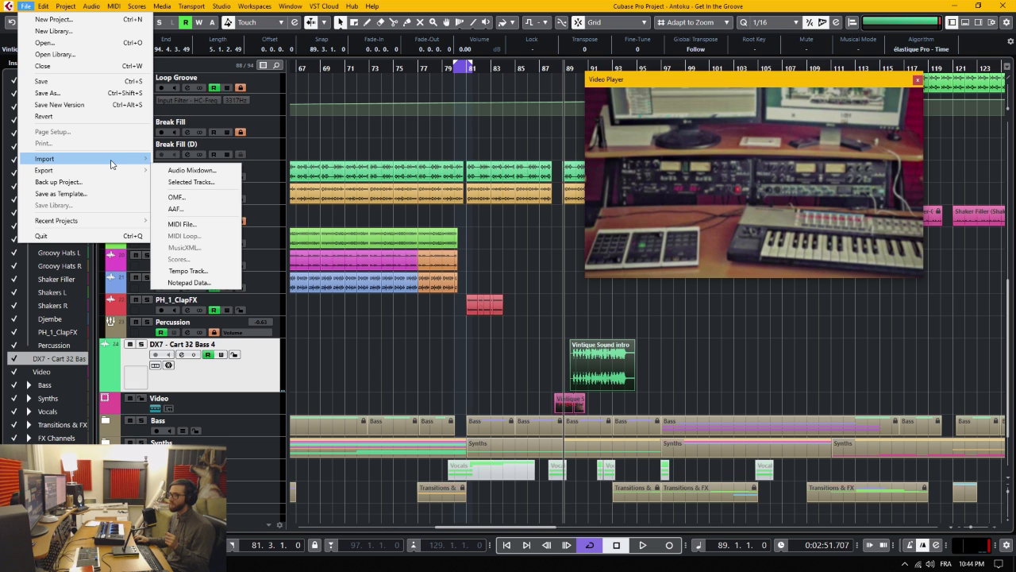
mouse_move(97, 160)
mouse_move(119, 173)
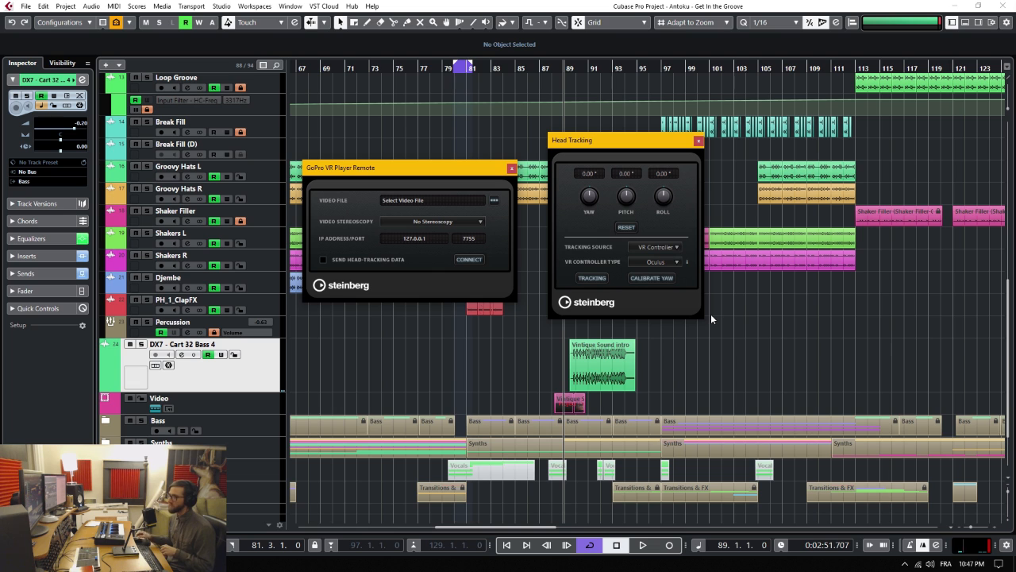
left_click_drag(642, 144, 646, 156)
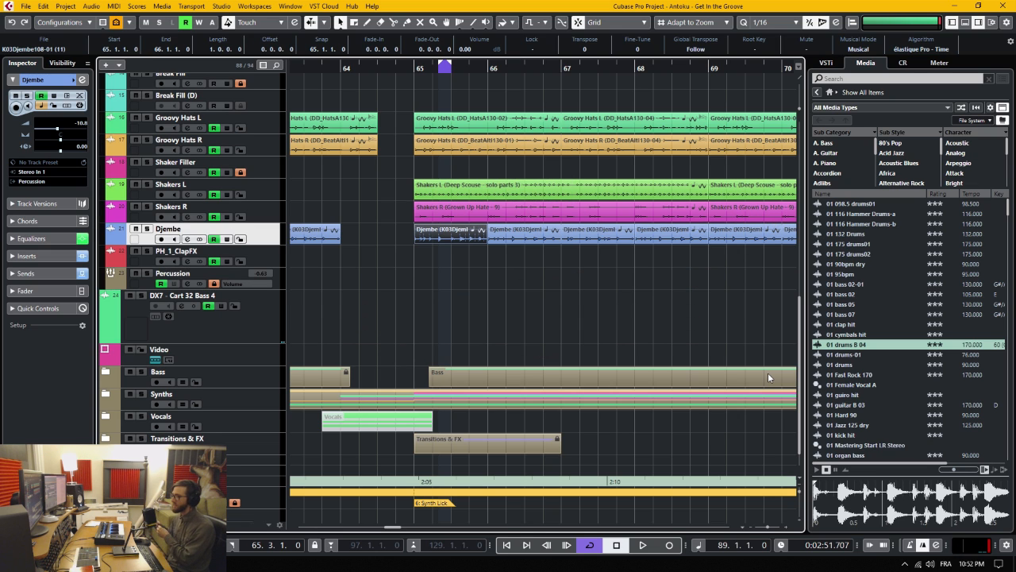
left_click(527, 258)
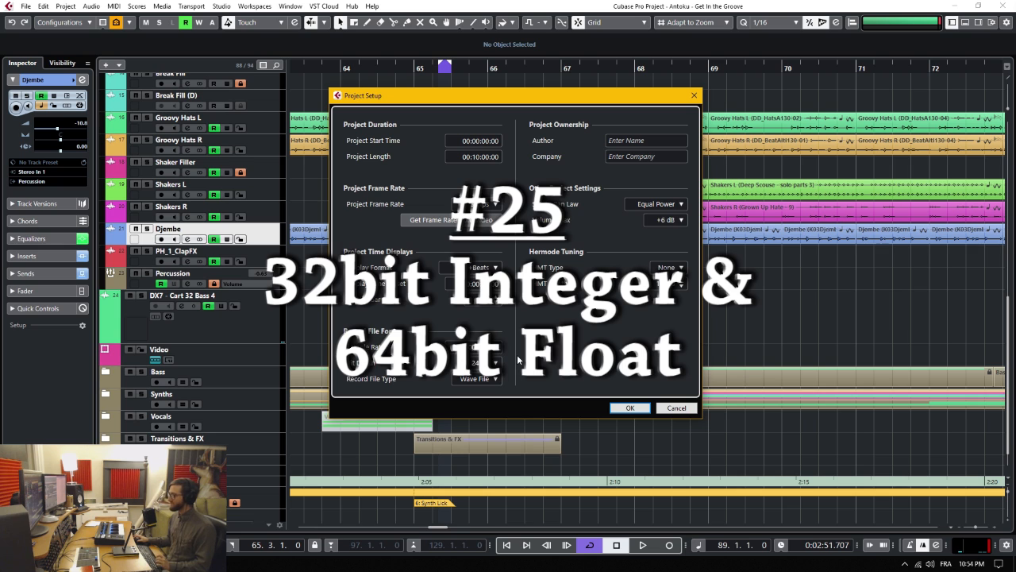
- Examine the recording Bit Depth choices in Project Setup and close the dialog
left_click(488, 362)
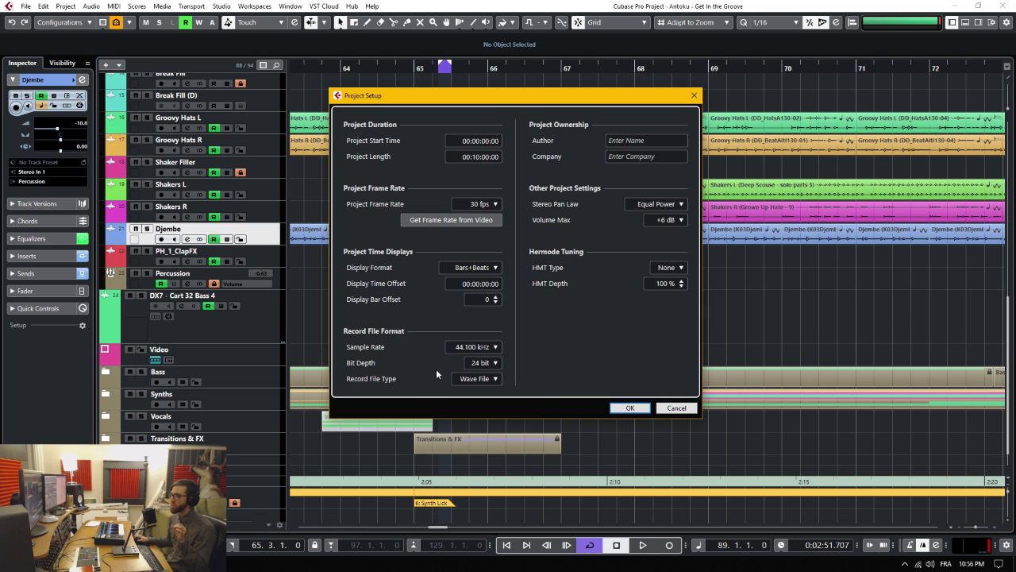
left_click(487, 363)
left_click(496, 387)
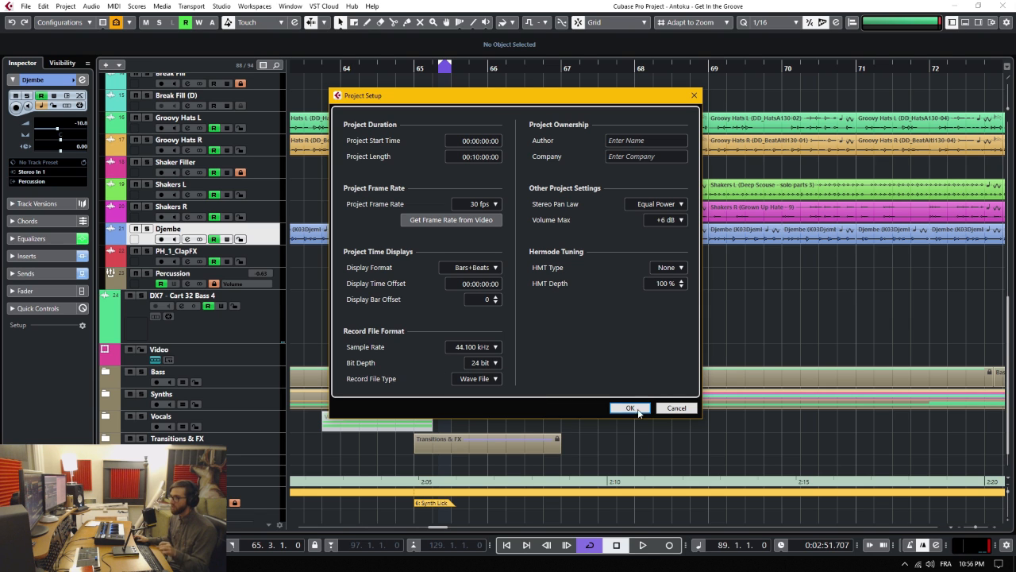
left_click(630, 408)
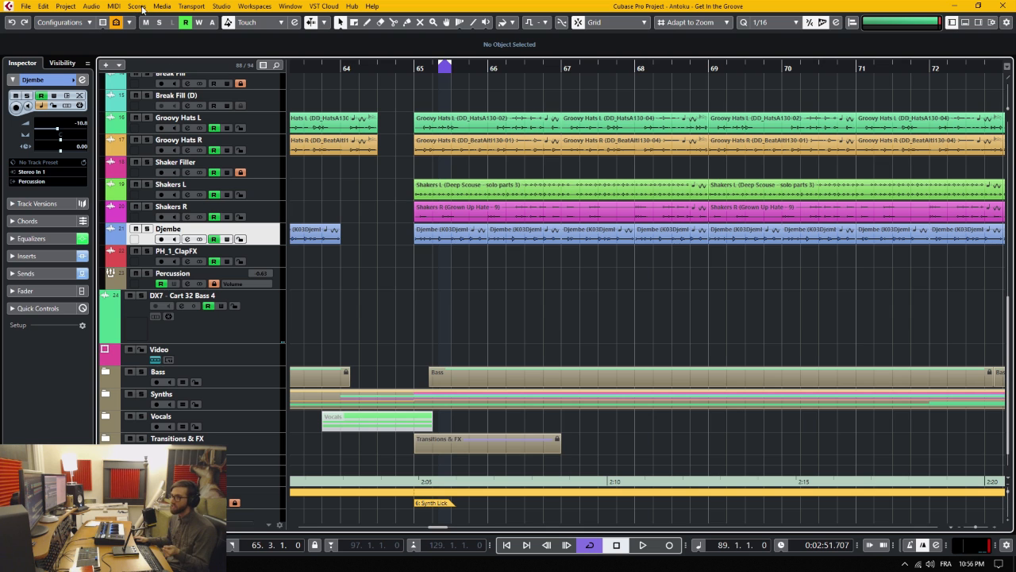
- Open the VST Audio System settings in Studio Setup and examine the 32 bit float and 64 bit float Processing Precision choices
left_click(221, 6)
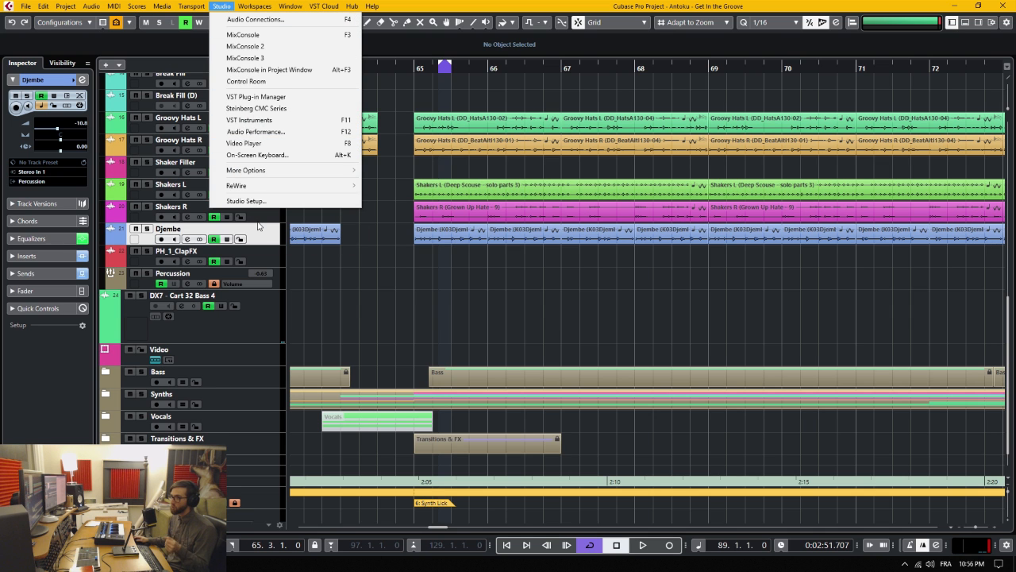
left_click(258, 201)
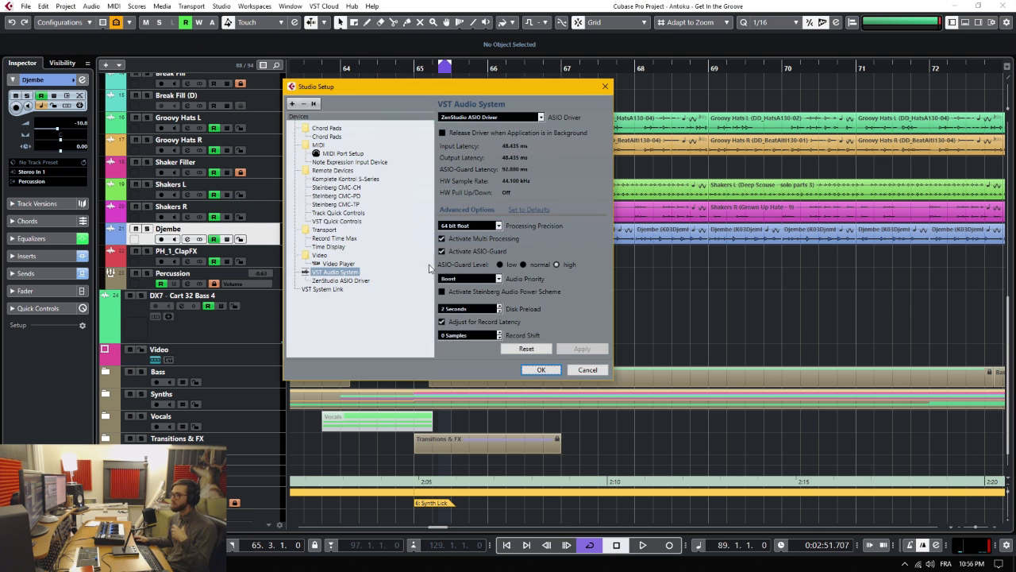
left_click(486, 226)
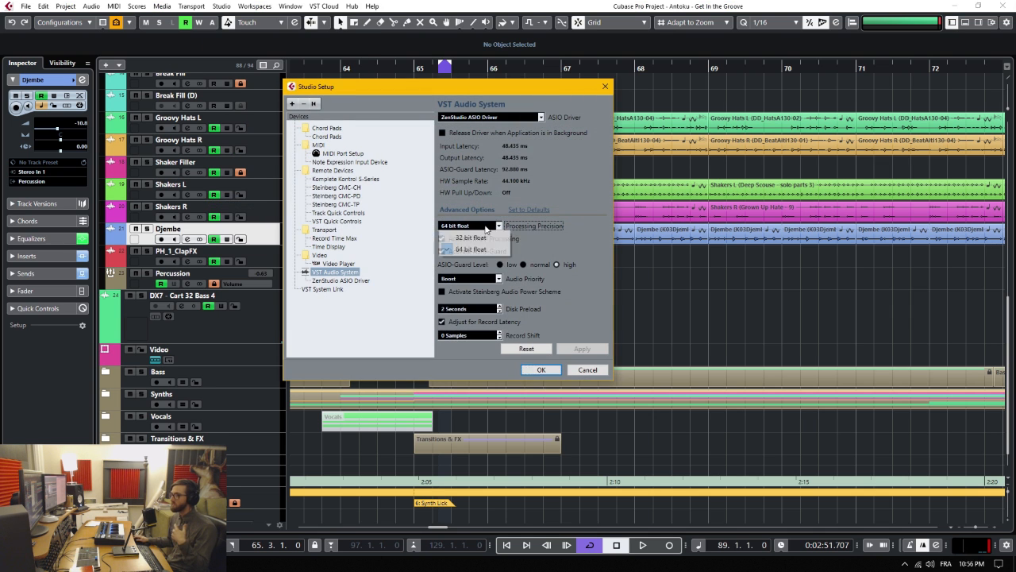
left_click(528, 246)
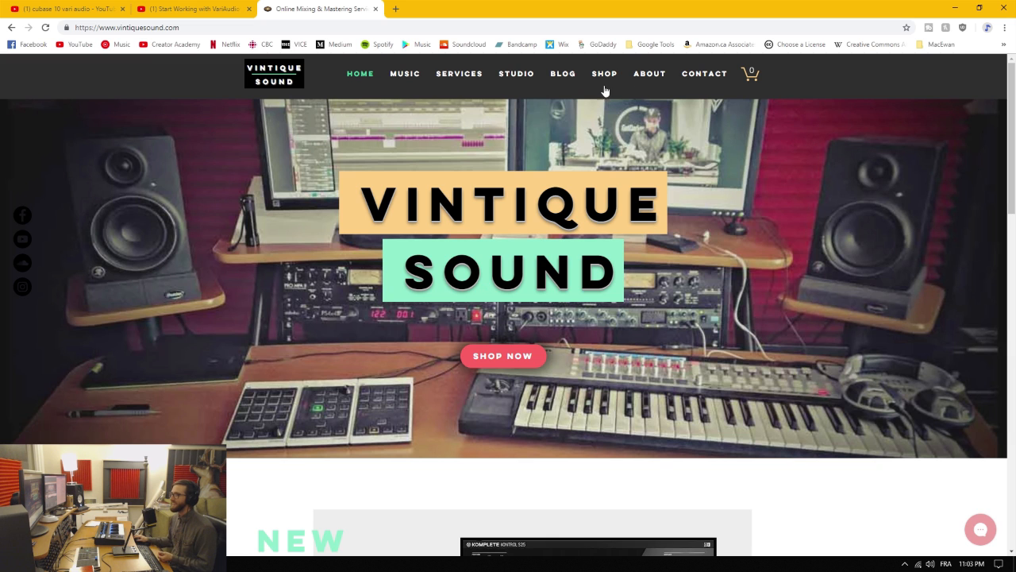
- Switch to the browser, open the Vintique Sound blog, and copy the promo code WinterIsComing from the Google My Business post
left_click(562, 74)
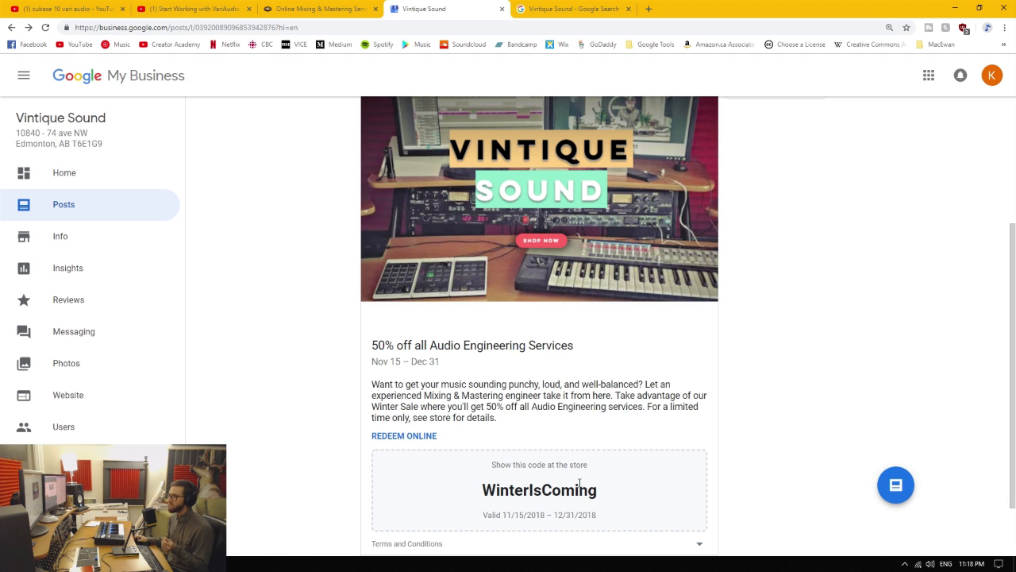
left_click_drag(600, 490, 482, 490)
key("ctrl+c")
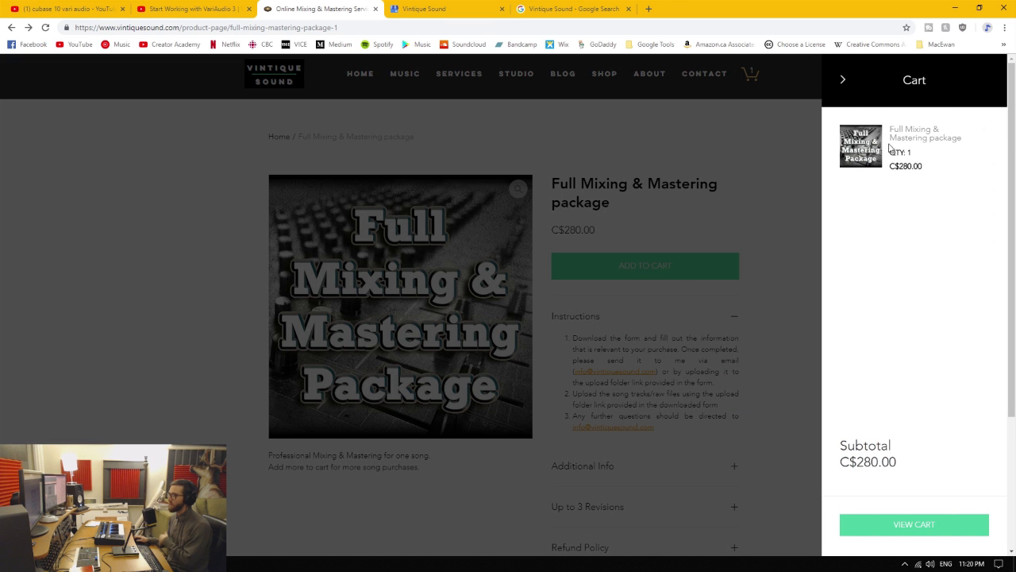
- Open the full cart page, try a quantity of 3 for the Full Mixing & Mastering package, and set it back to 1
left_click(930, 526)
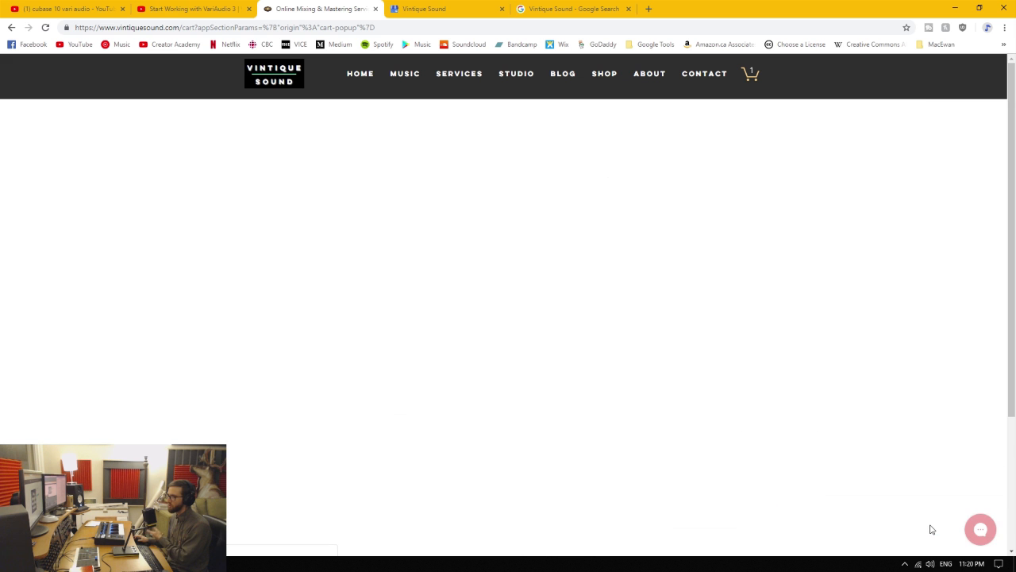
left_click(644, 242)
left_click(644, 242)
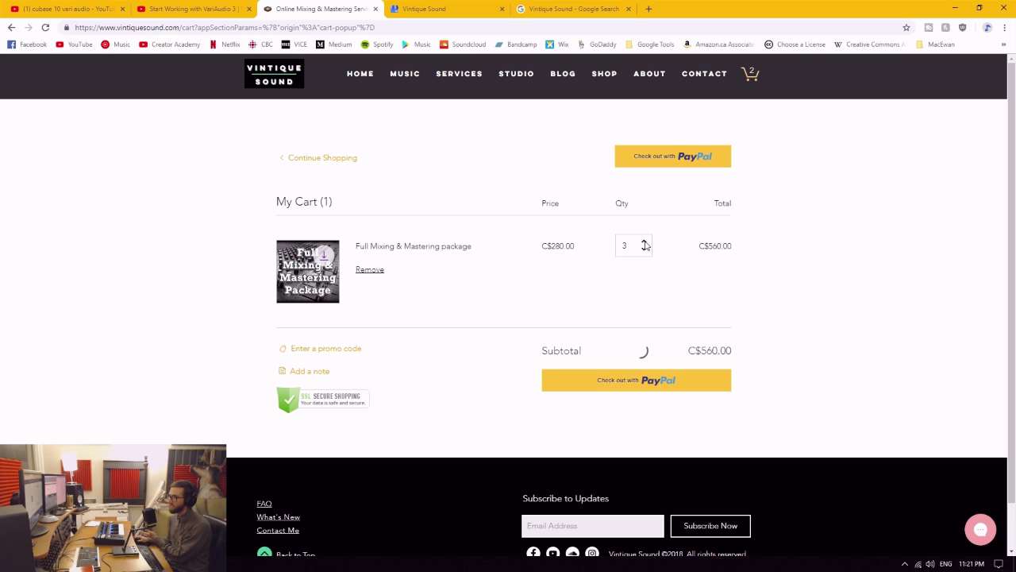
left_click(644, 242)
left_click(646, 251)
left_click(645, 251)
left_click(646, 251)
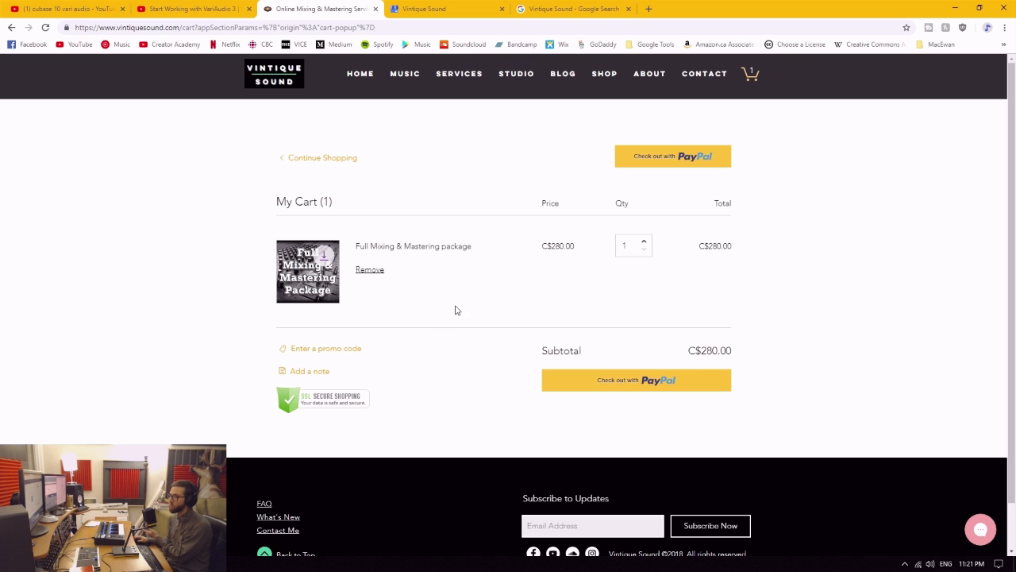
- Try to apply the promo code WinterIsComing to the cart
left_click(325, 350)
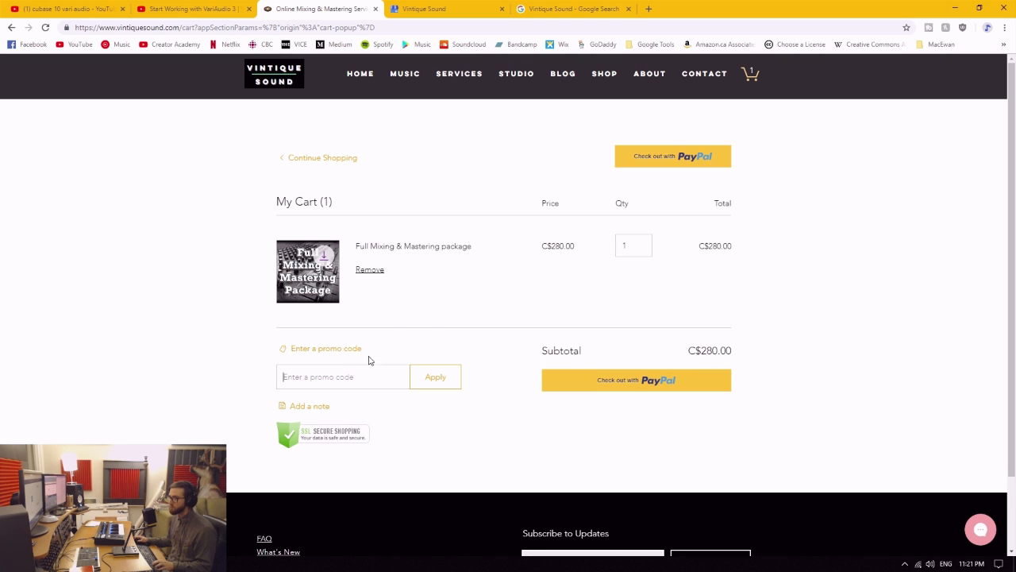
left_click(324, 372)
key("ctrl+v")
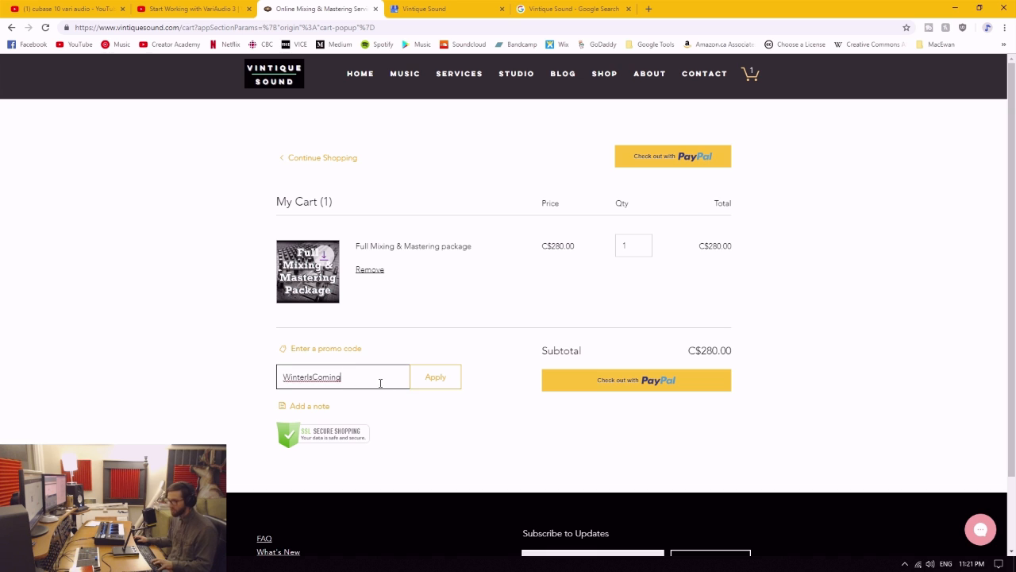
left_click(435, 386)
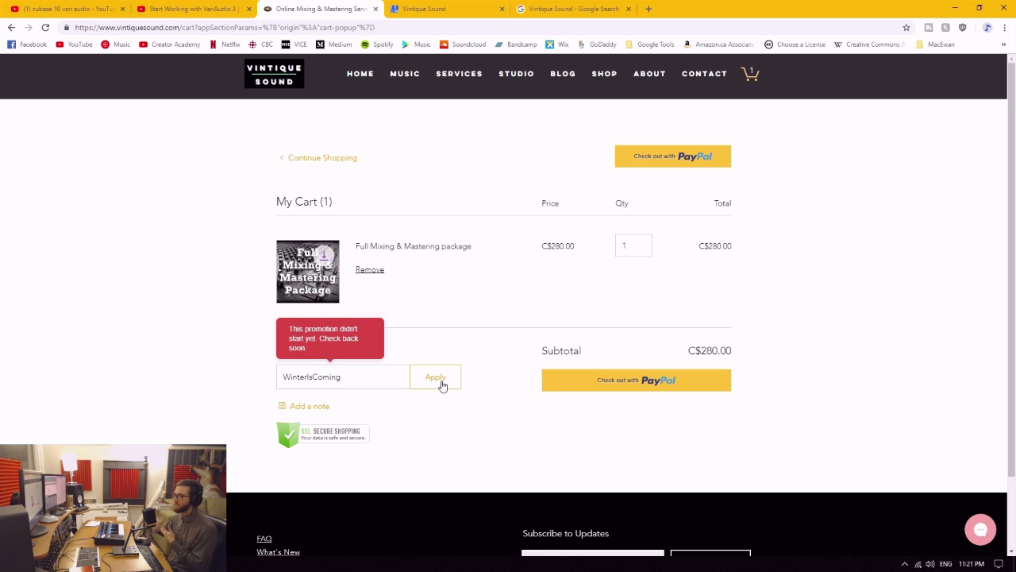